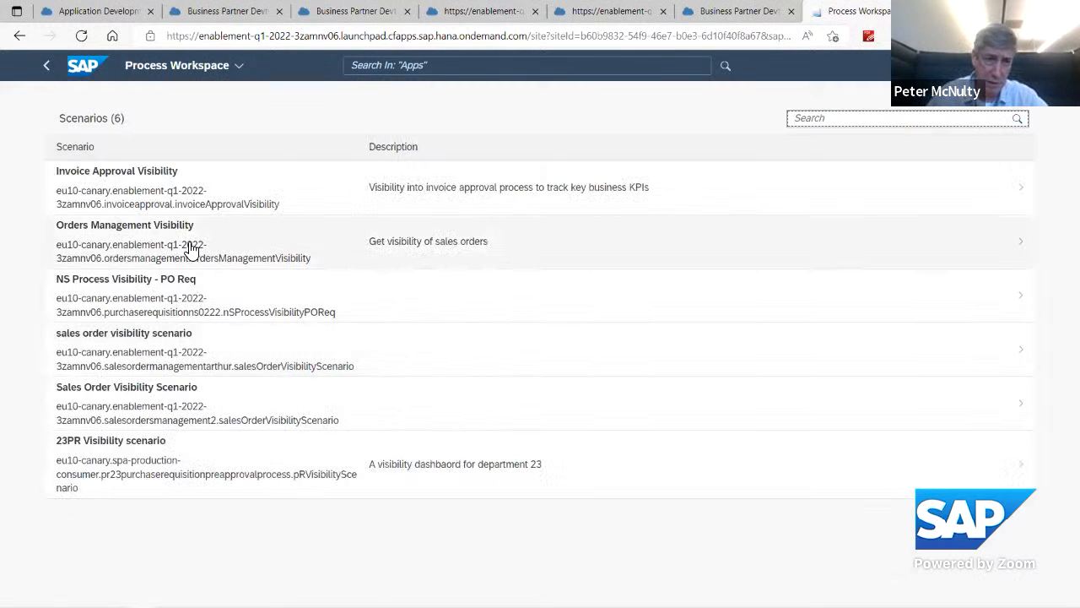
Step: Open the Orders Management Visibility scenario and move the Cycle Time card to the spot held by Suspended Instances
left_click(193, 248)
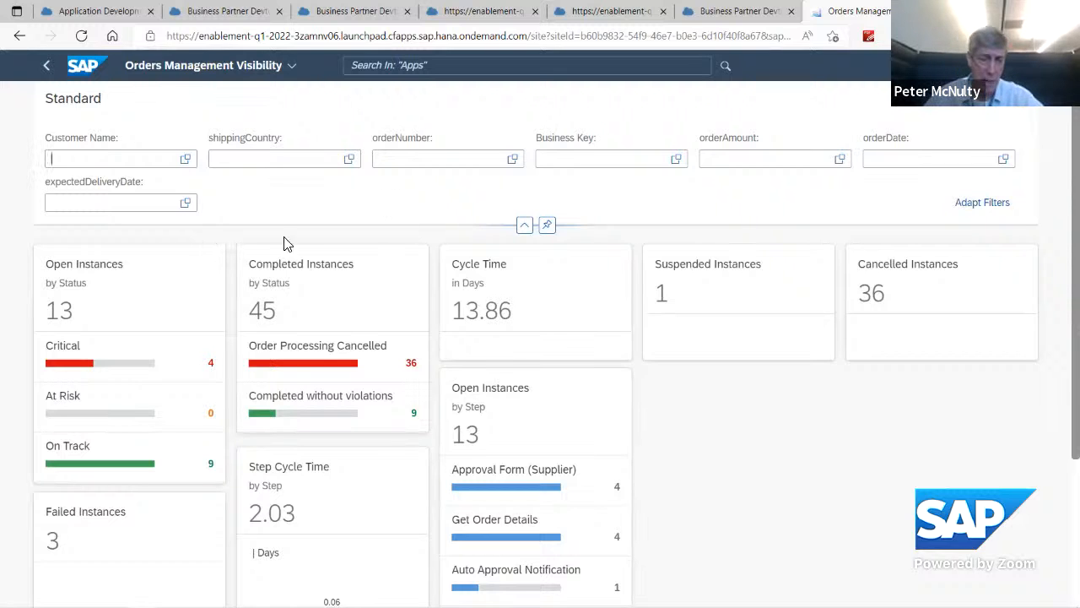
scroll(874, 467, "down", 1)
scroll(874, 467, "up", 1)
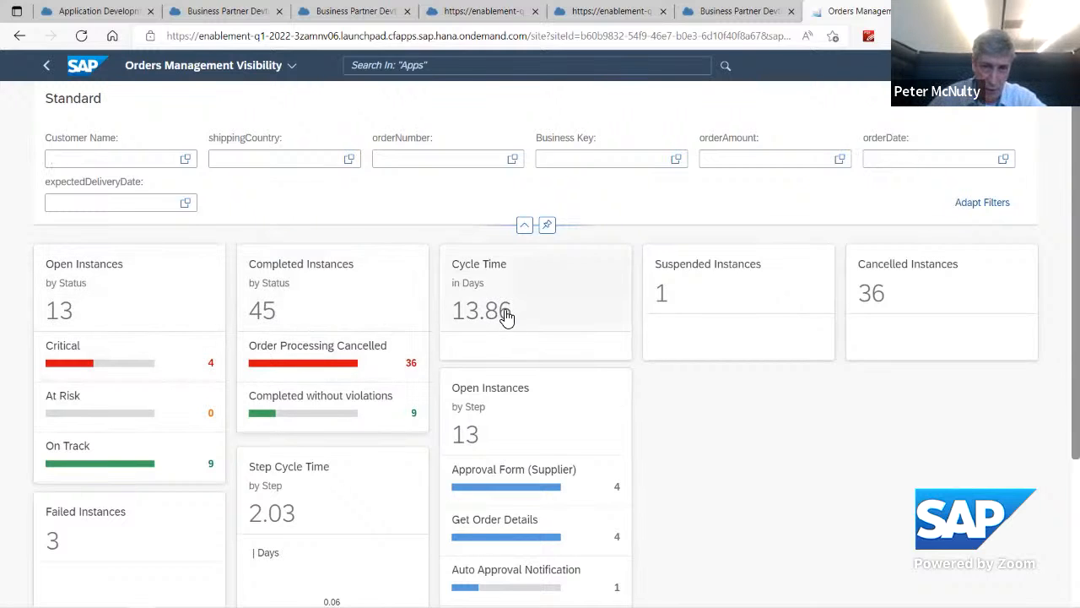
left_click_drag(502, 316, 711, 312)
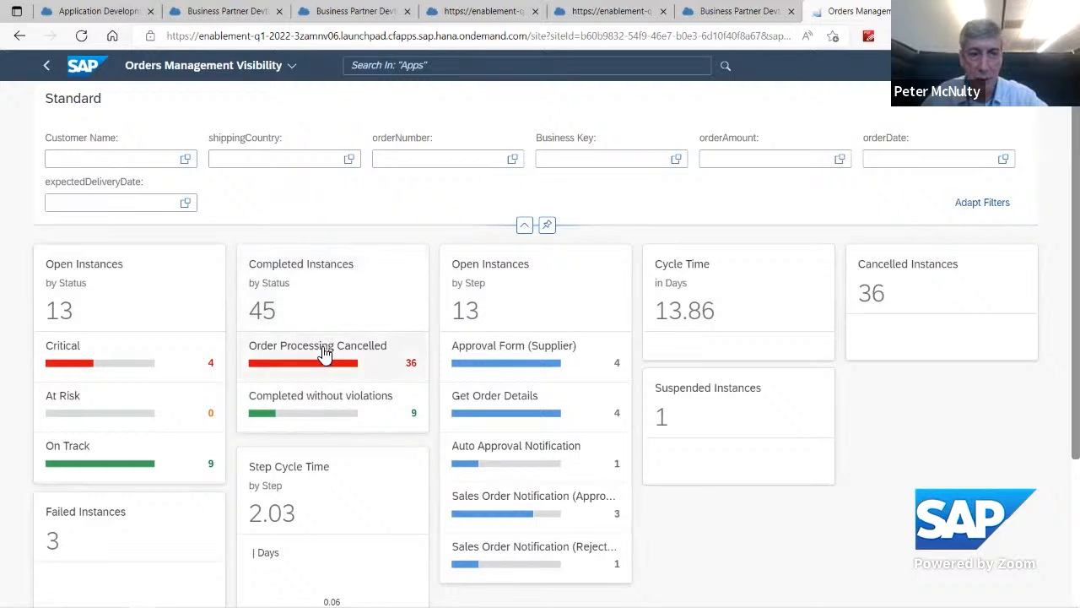
Step: Look over the dashboard cards and open the list of orders behind the Open Instances by Status card
scroll(537, 324, "down", 1)
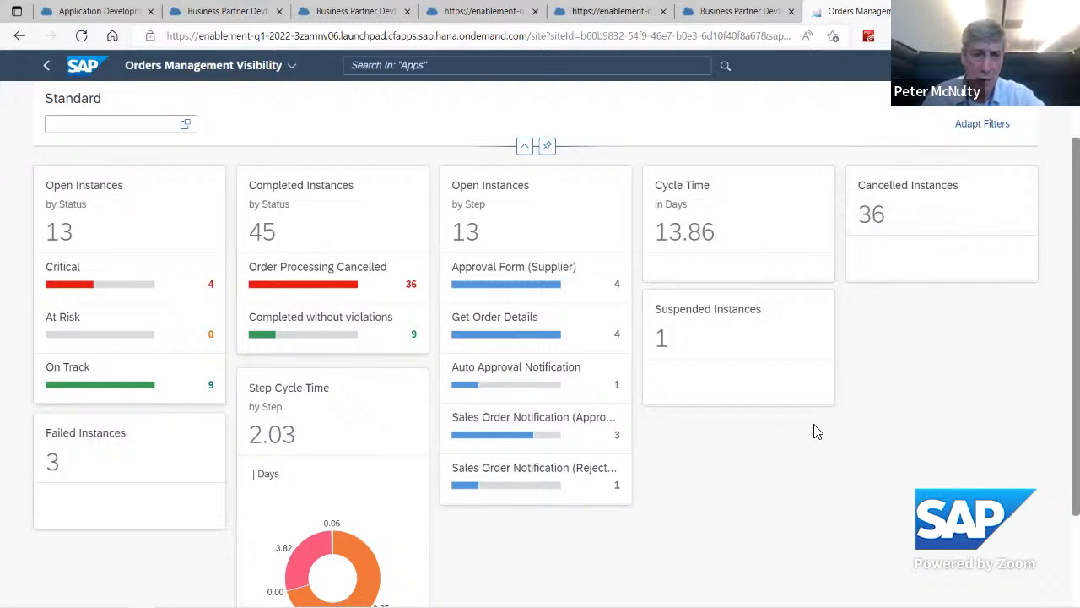
scroll(815, 429, "down", 1)
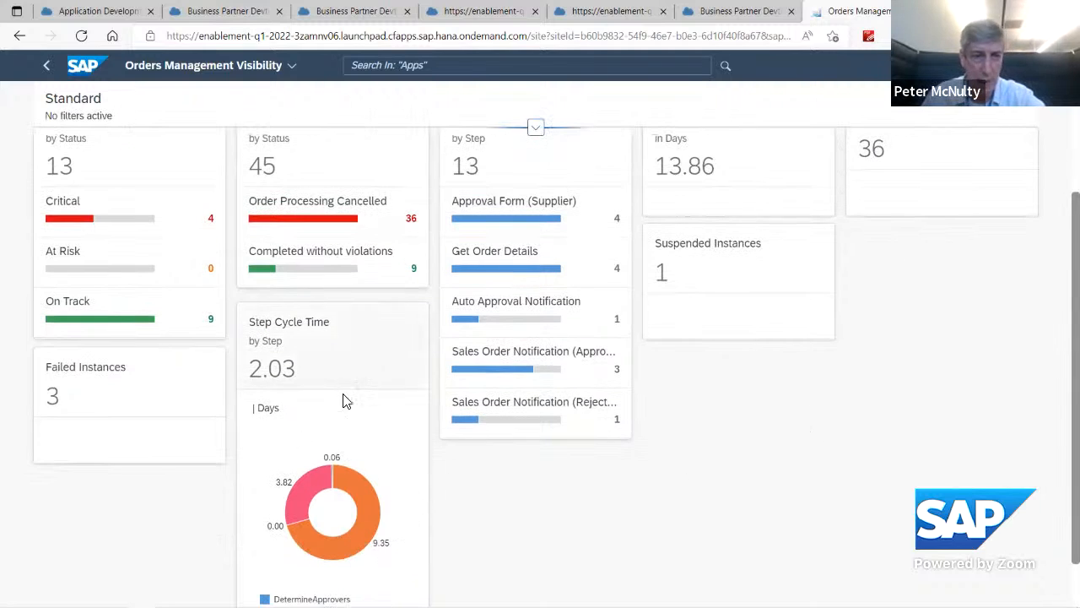
scroll(344, 400, "down", 1)
scroll(344, 405, "up", 1)
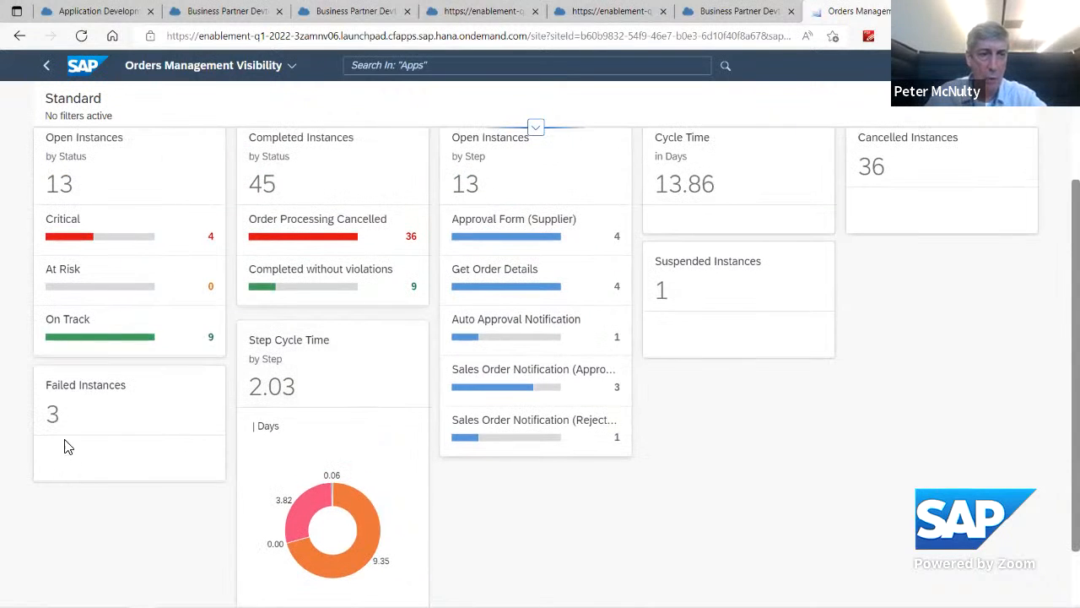
left_click(64, 188)
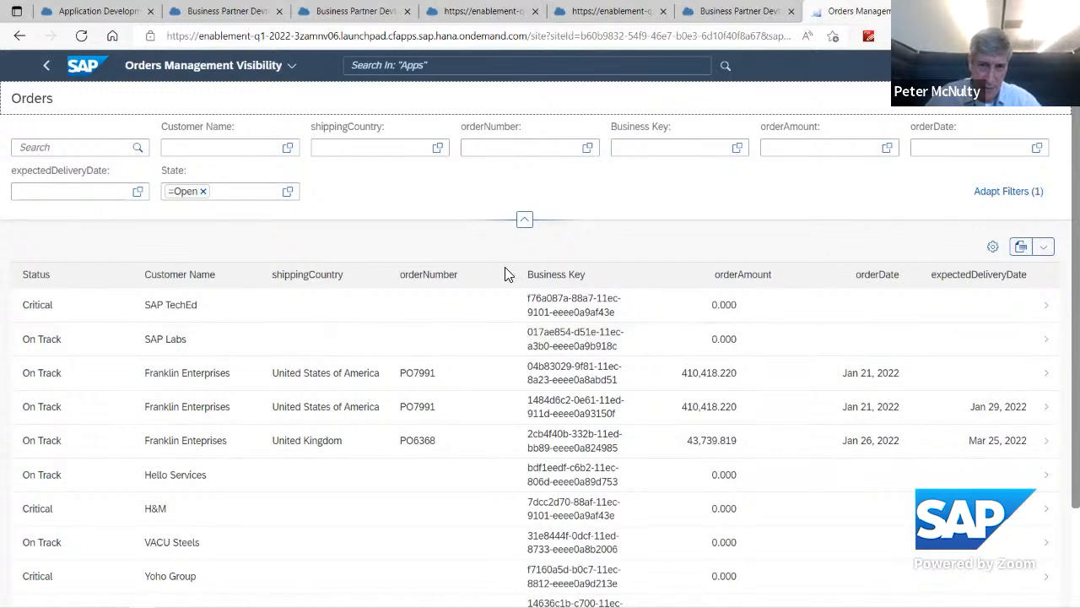
scroll(493, 336, "down", 3)
scroll(494, 336, "up", 3)
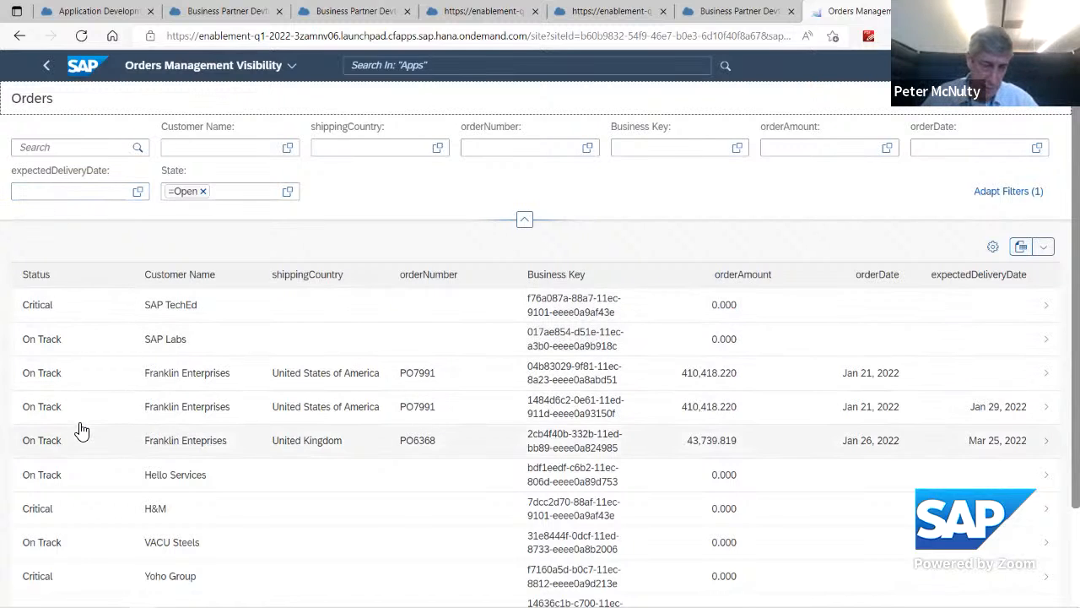
Step: Open the first Franklin Enterprises order for the United States of America and examine its process path
left_click(178, 379)
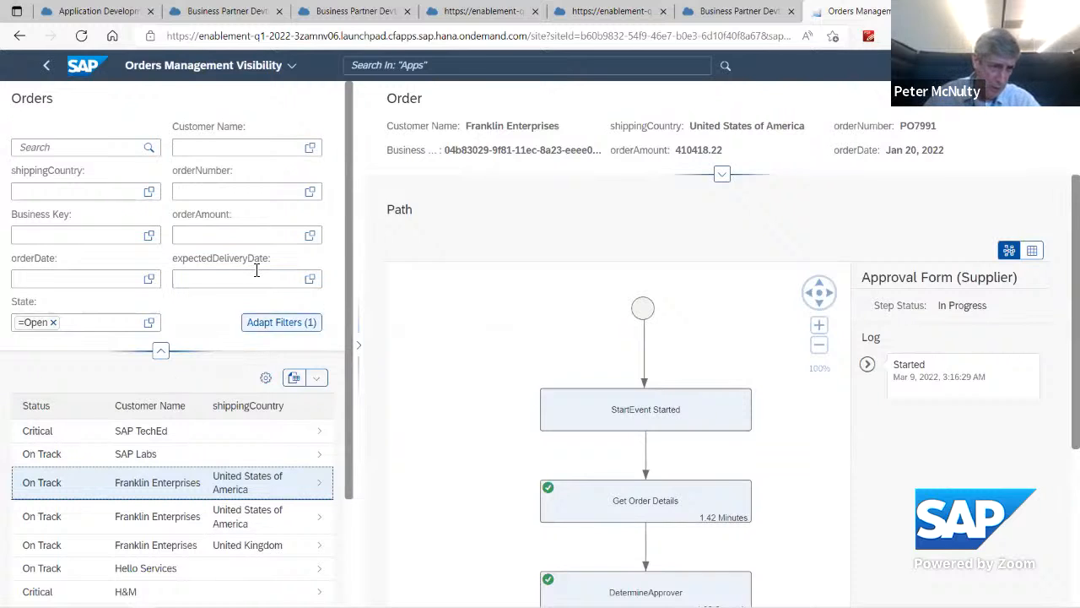
scroll(534, 280, "down", 1)
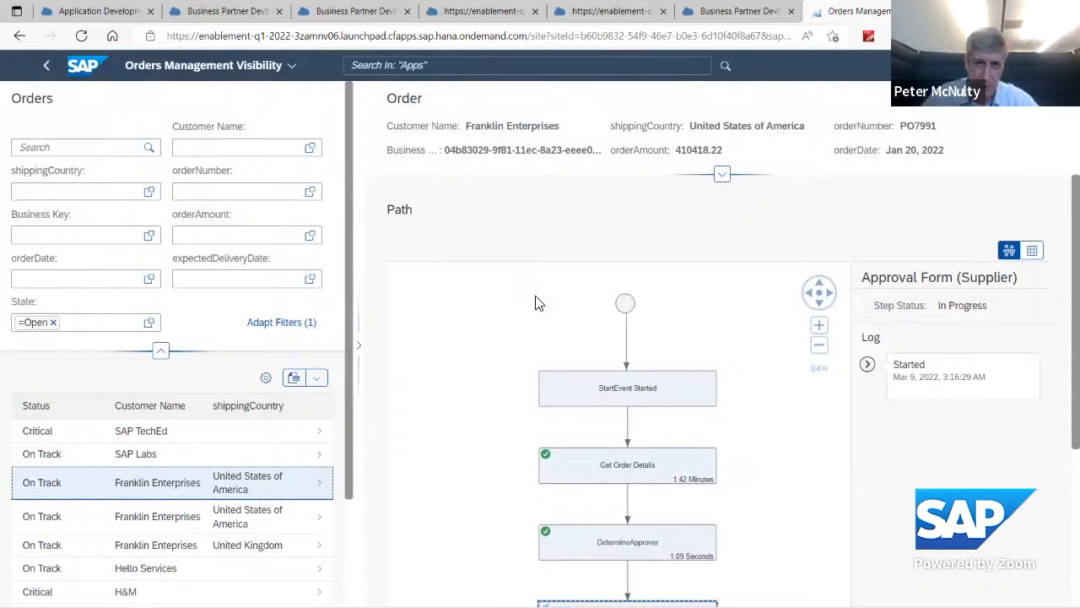
scroll(726, 397, "down", 1)
scroll(724, 418, "up", 1)
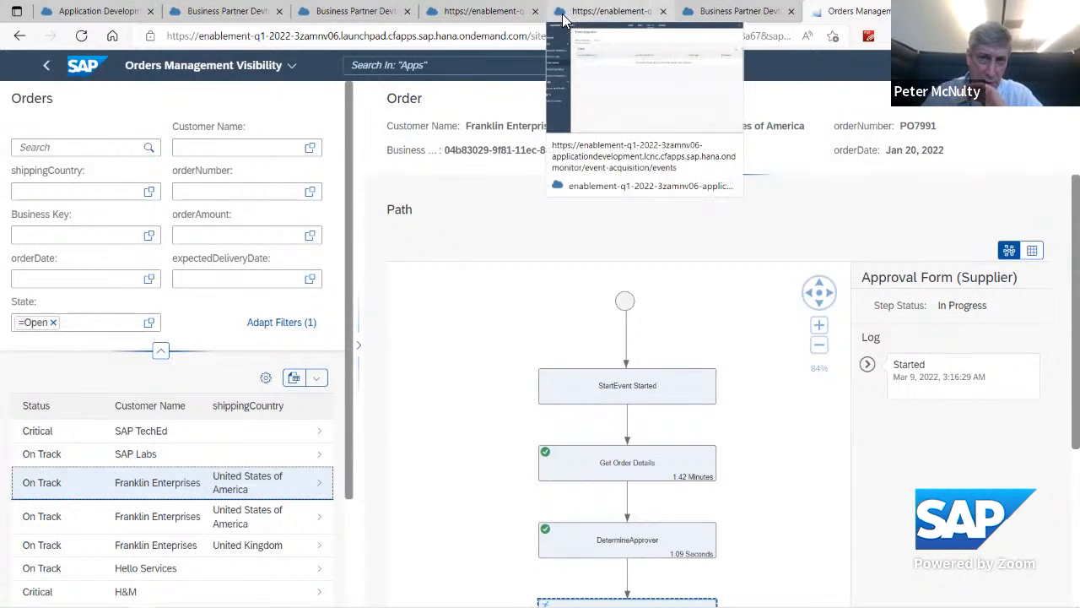
Step: Switch to the Application Development monitor and examine the processing job of the Invoice Approval Visibility scenario
left_click(490, 15)
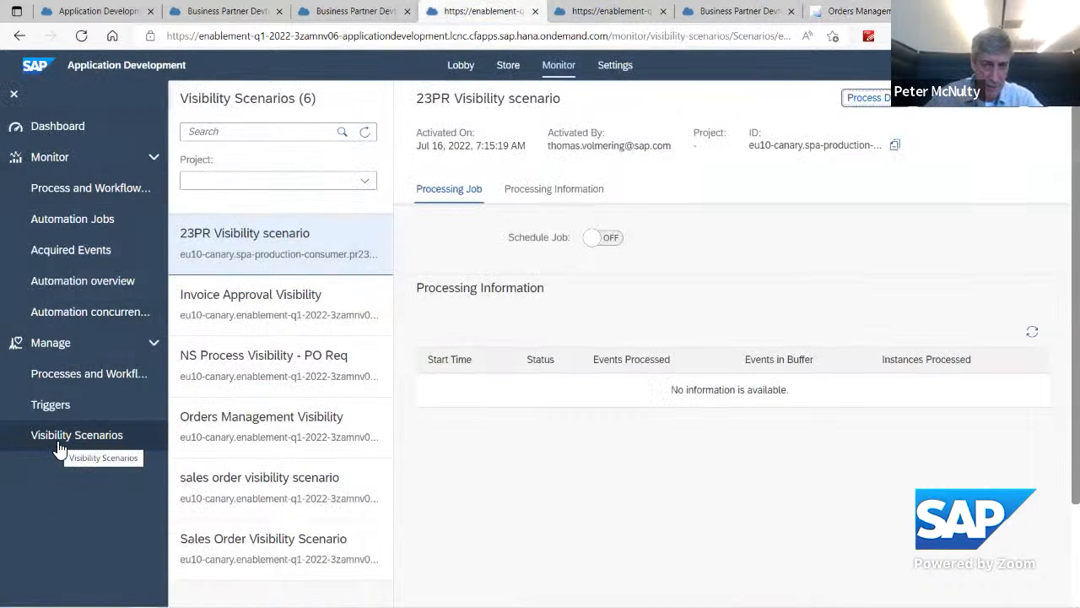
left_click(303, 312)
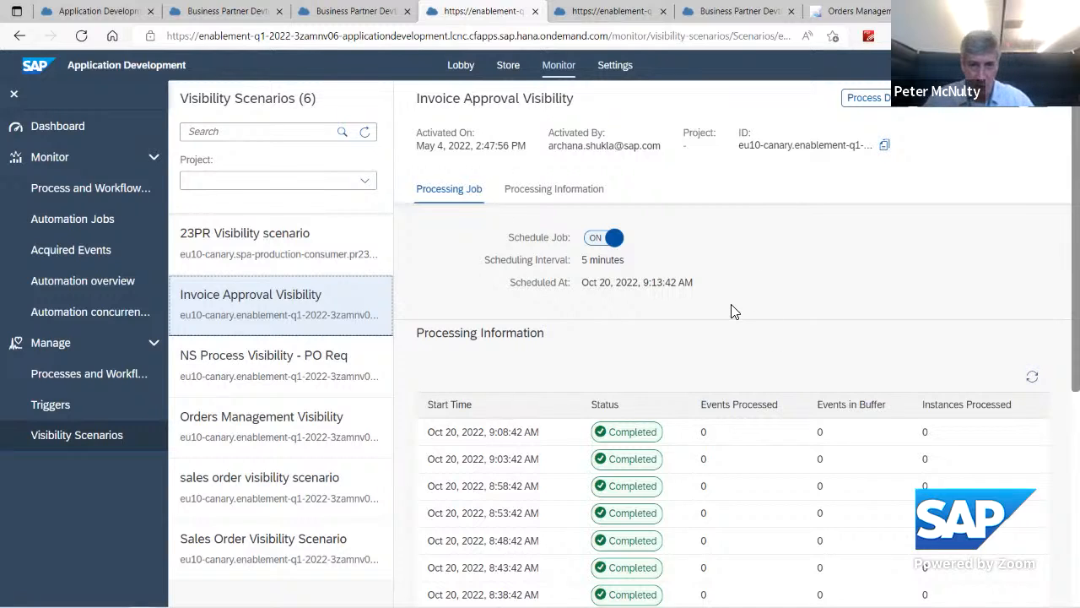
scroll(732, 311, "down", 1)
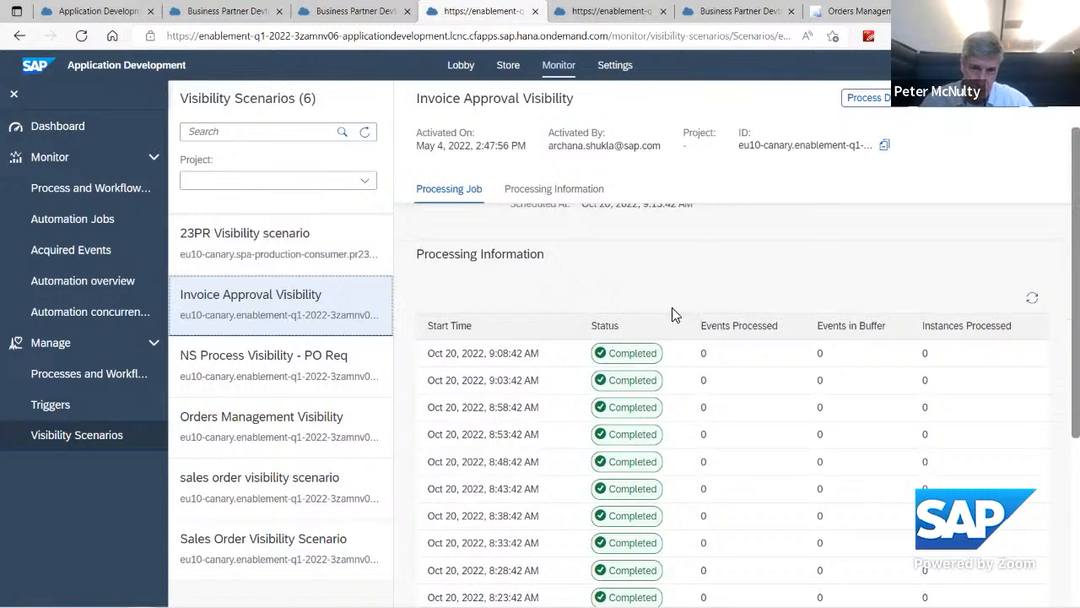
scroll(626, 266, "up", 1)
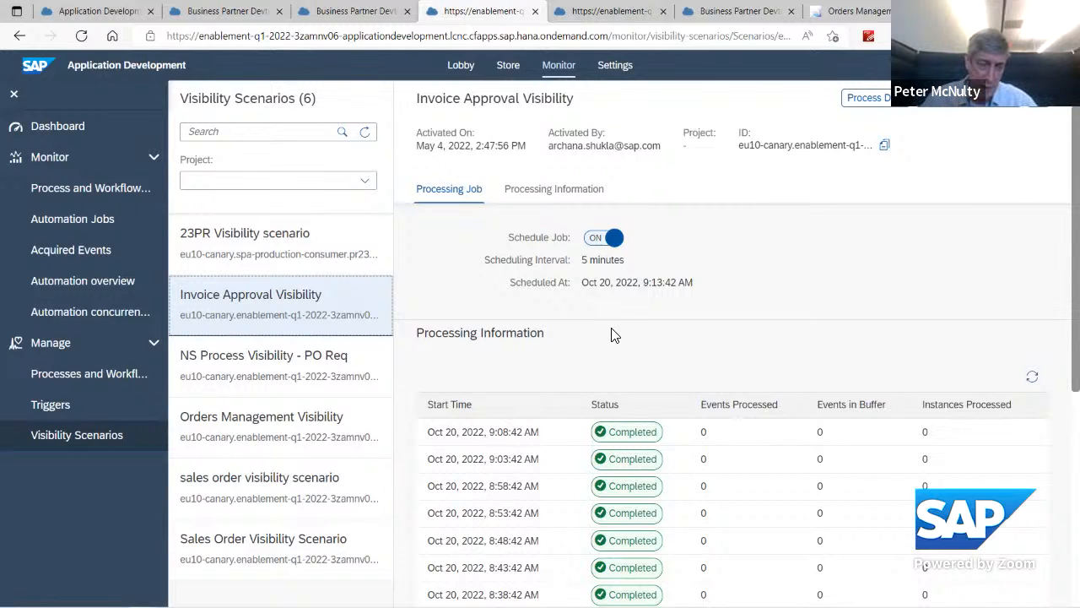
Step: Filter the acquired events by a timestamp range of Oct 2, 2022 to Oct 20, 2022
left_click(76, 256)
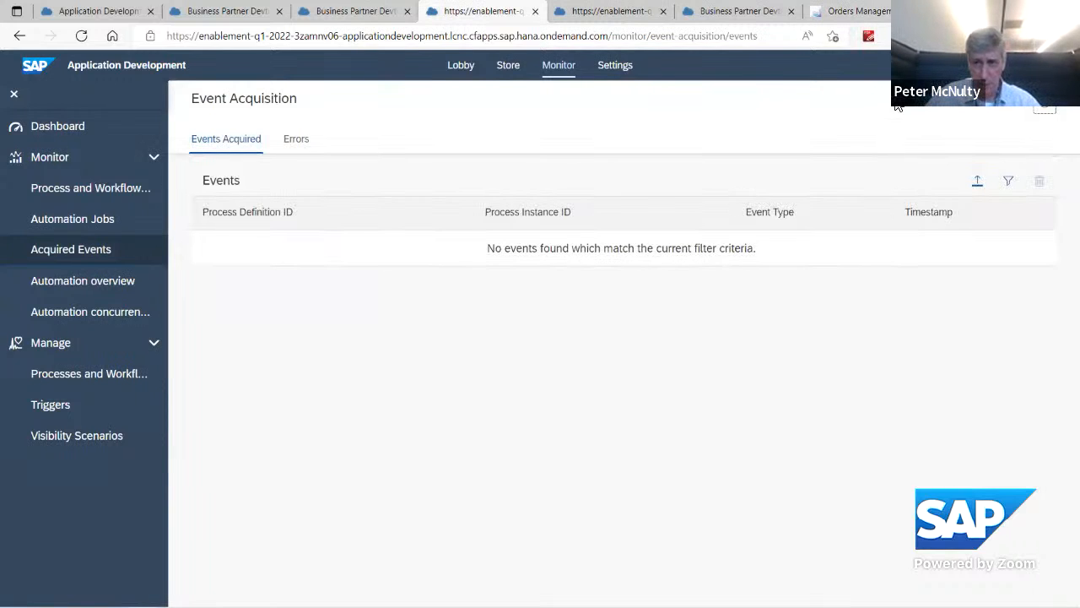
left_click(1009, 182)
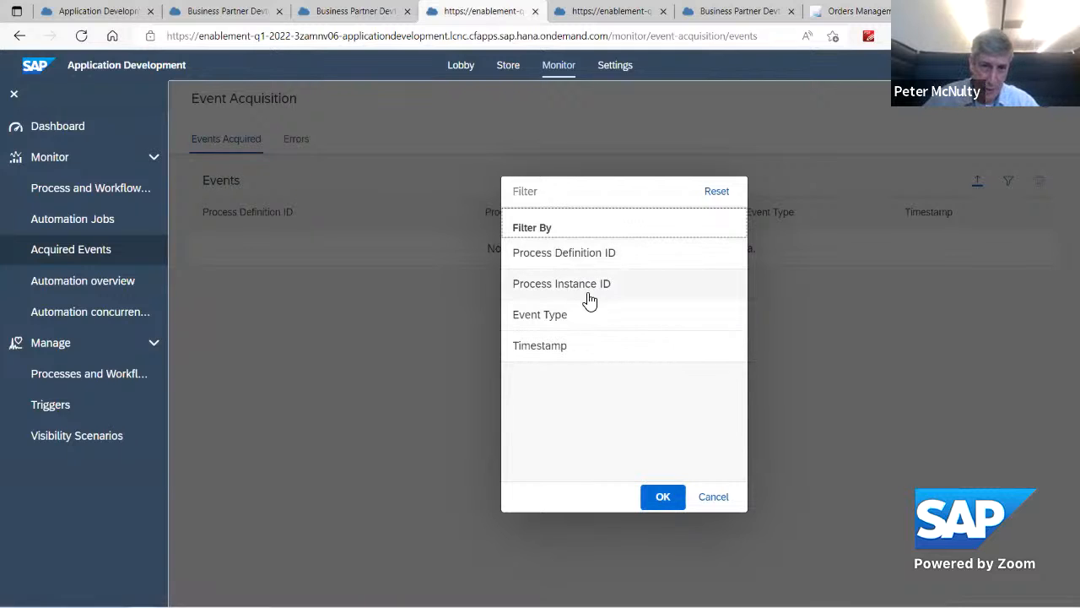
left_click(544, 347)
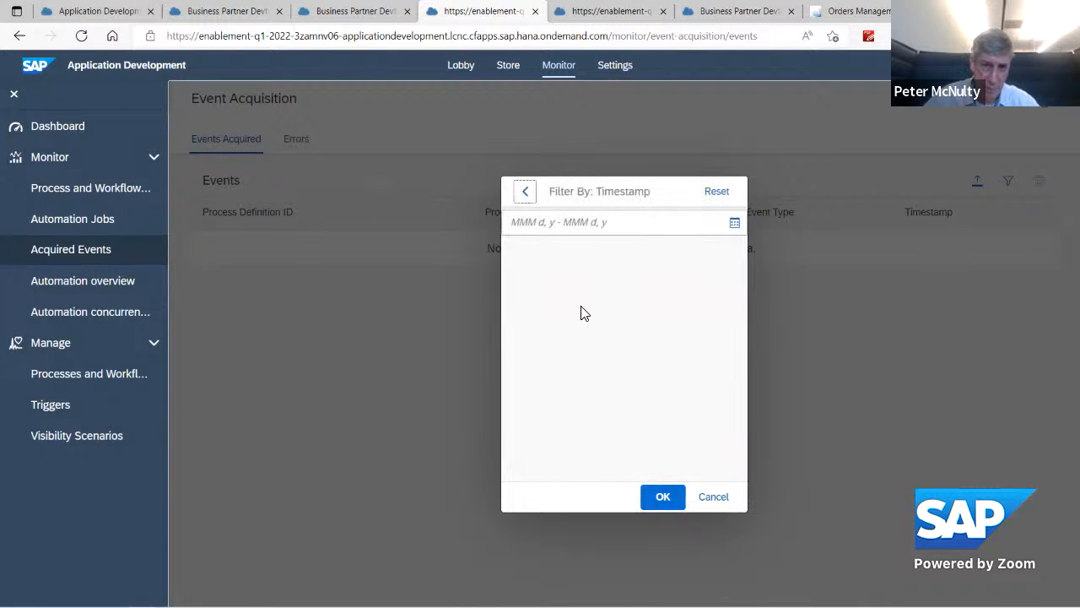
left_click(735, 224)
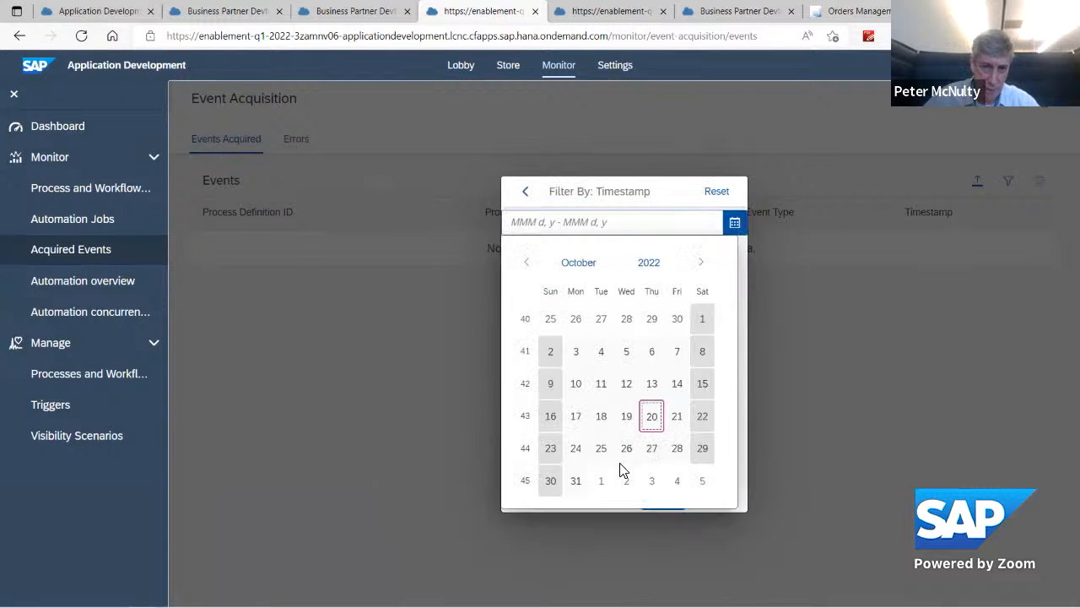
left_click(551, 352)
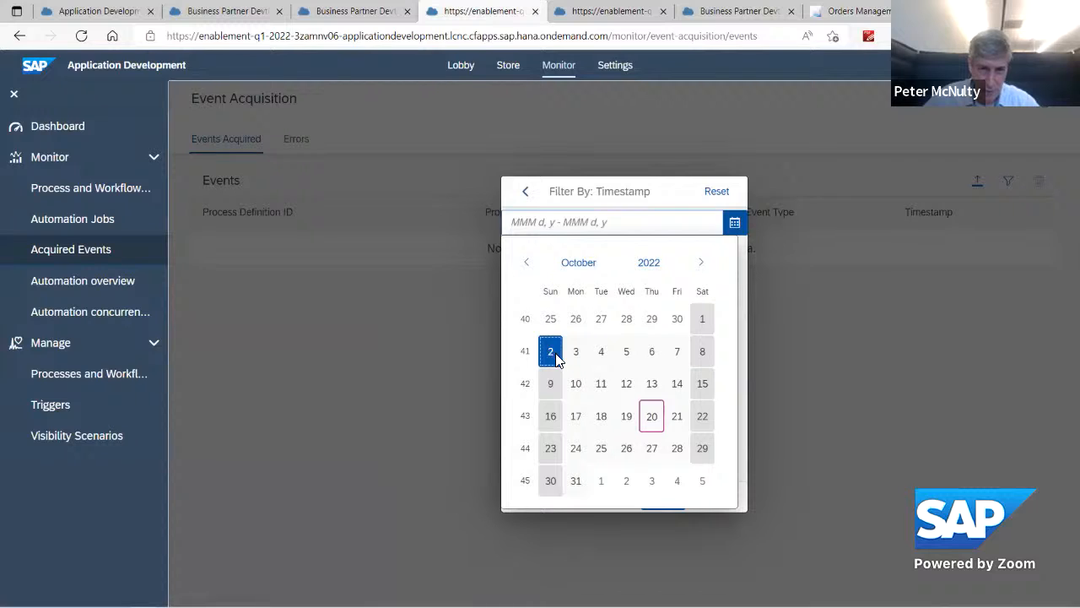
left_click(650, 415)
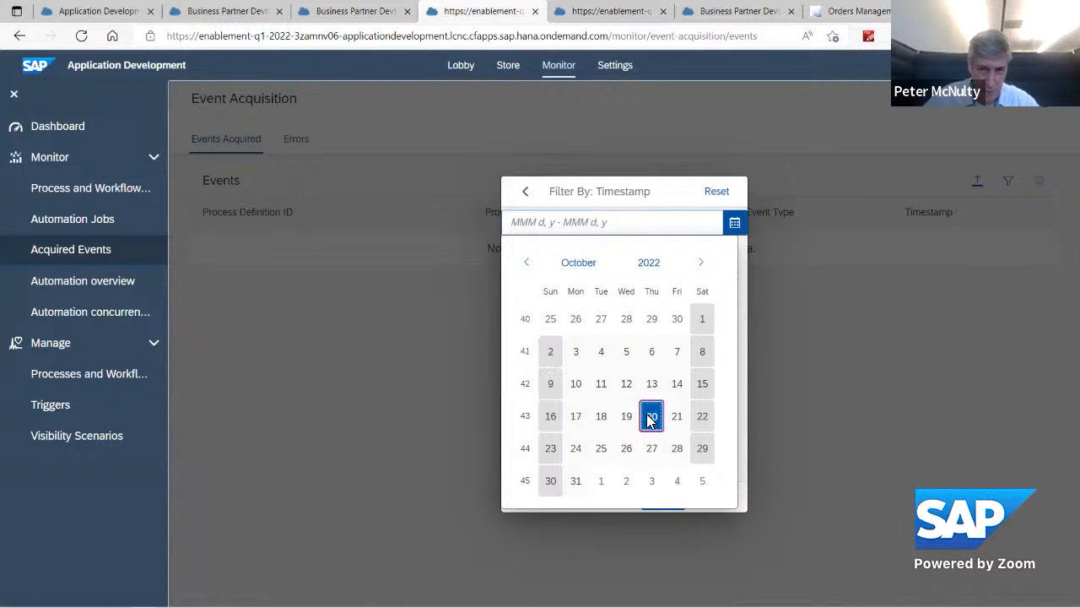
left_click(553, 351)
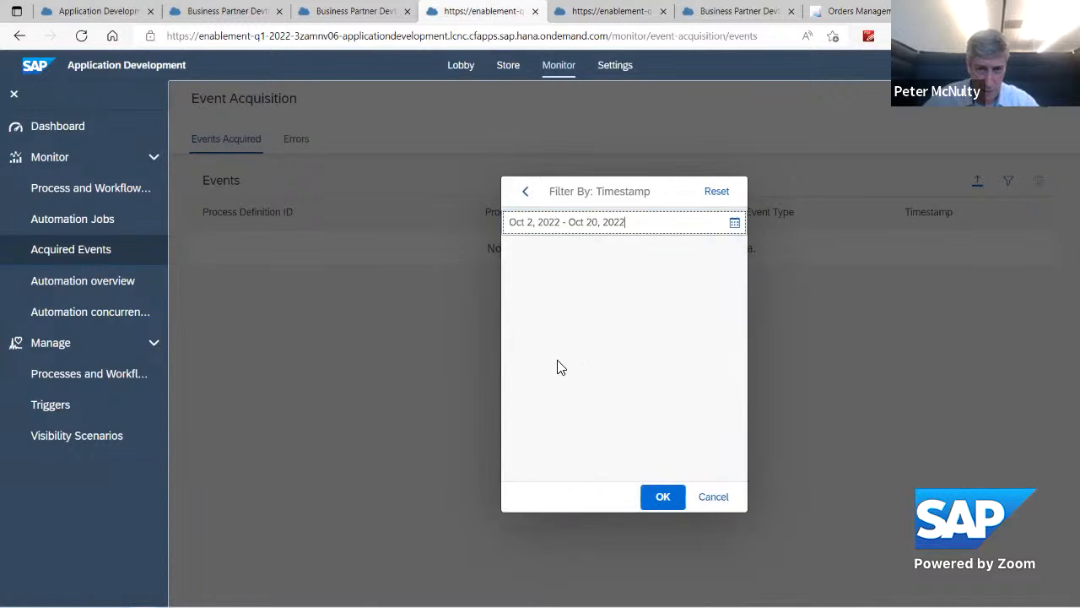
left_click(664, 497)
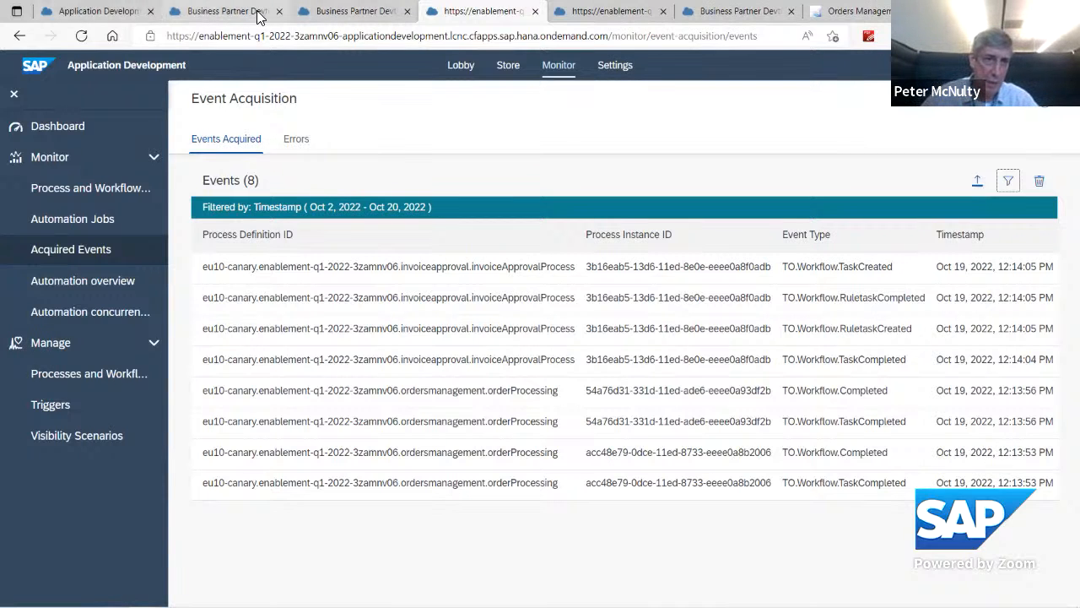
Step: Switch to the Business Partner Devtoberfest project and examine the approval process's visibility attributes, including the details of Category
left_click(221, 11)
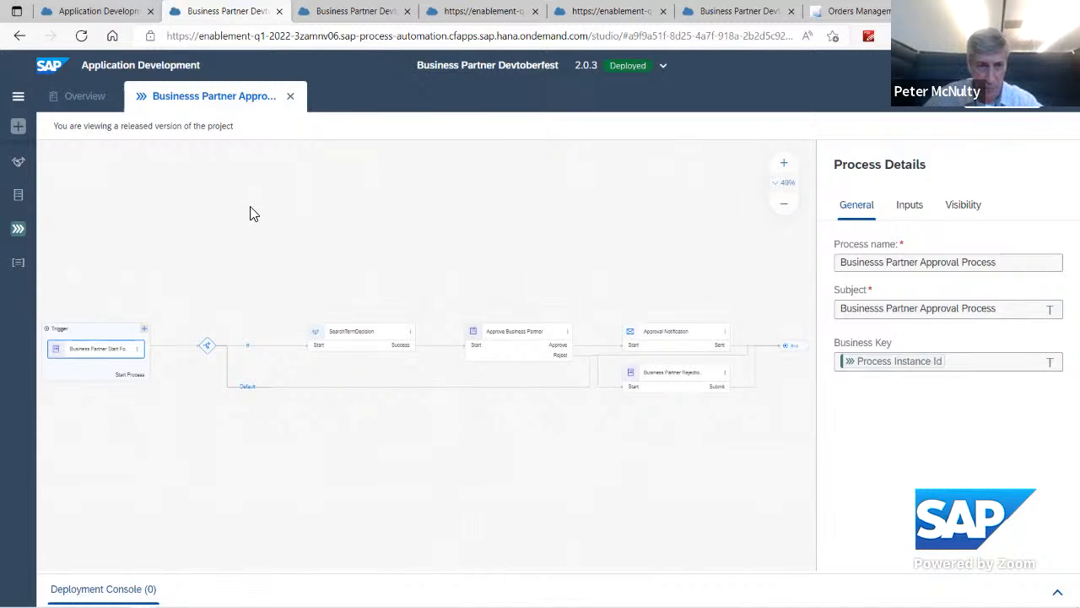
left_click(965, 207)
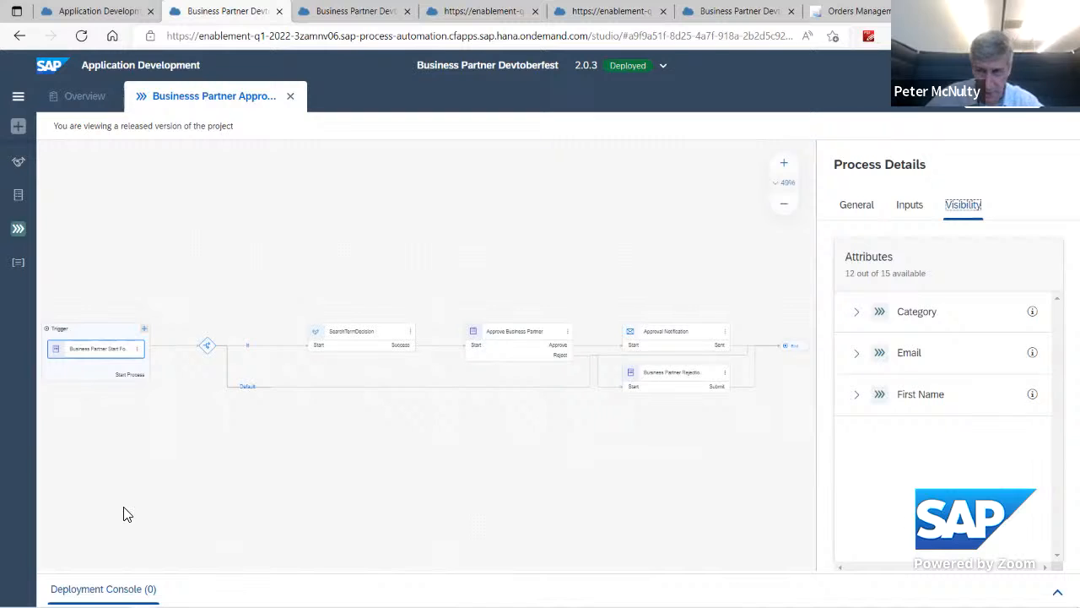
left_click(857, 313)
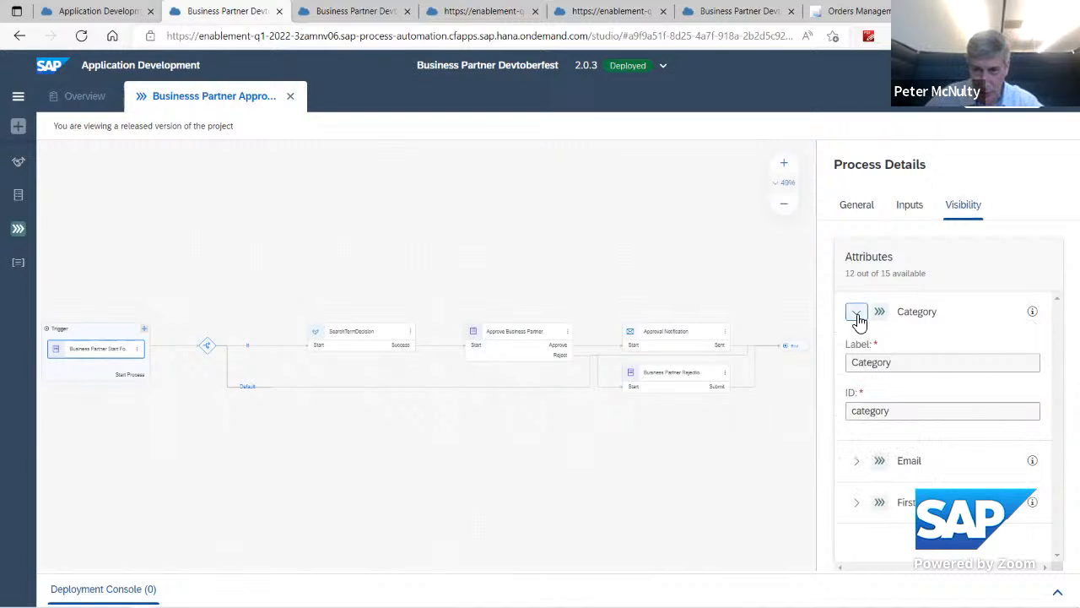
left_click(858, 316)
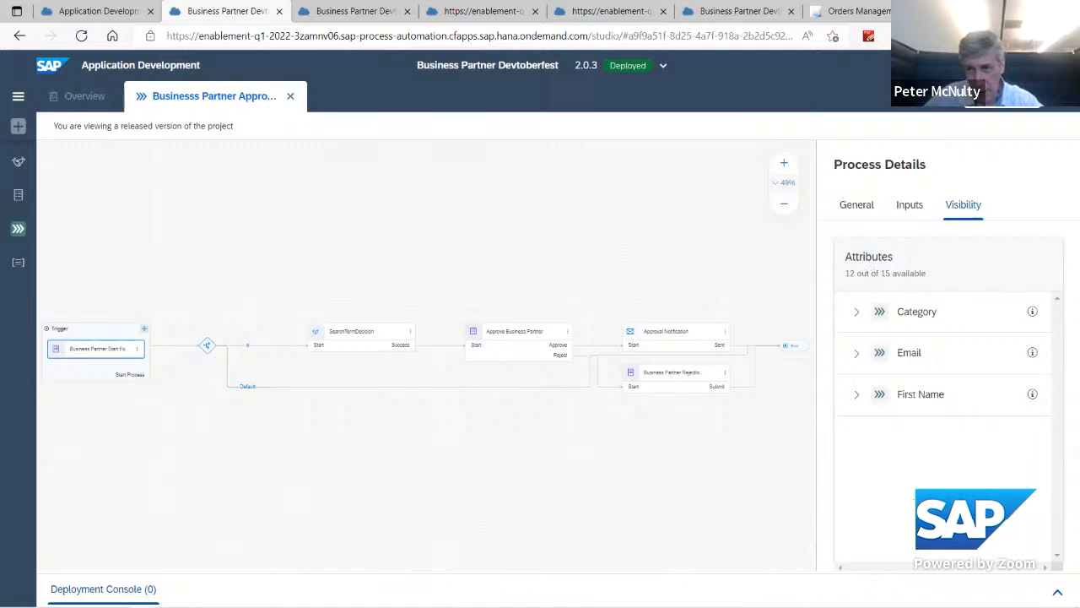
Step: Switch the Business Partner Devtoberfest project to its editable version and reload the expired browser session
left_click(664, 67)
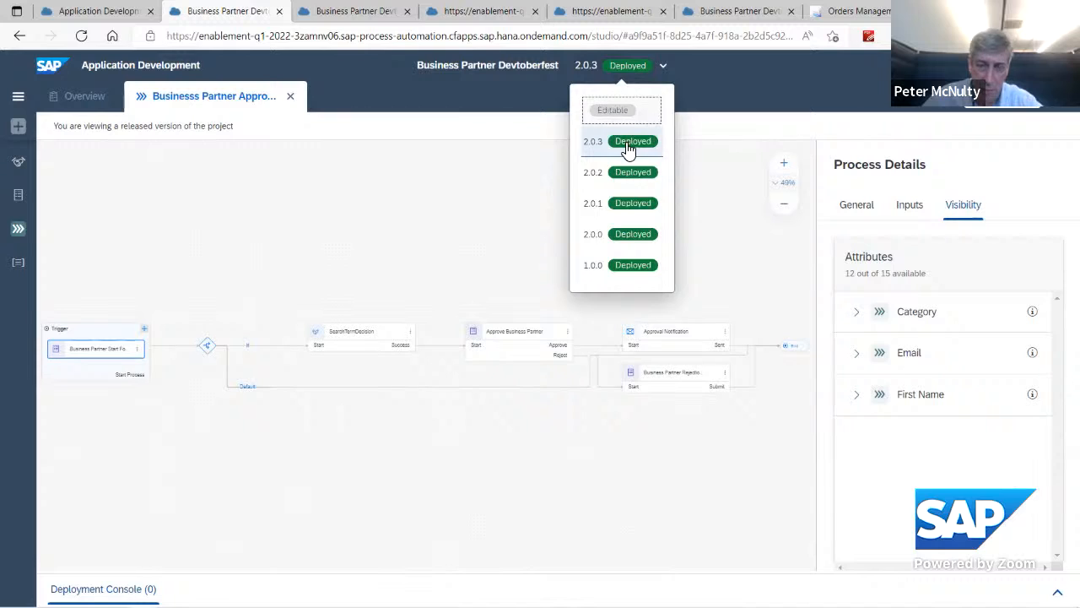
left_click(613, 114)
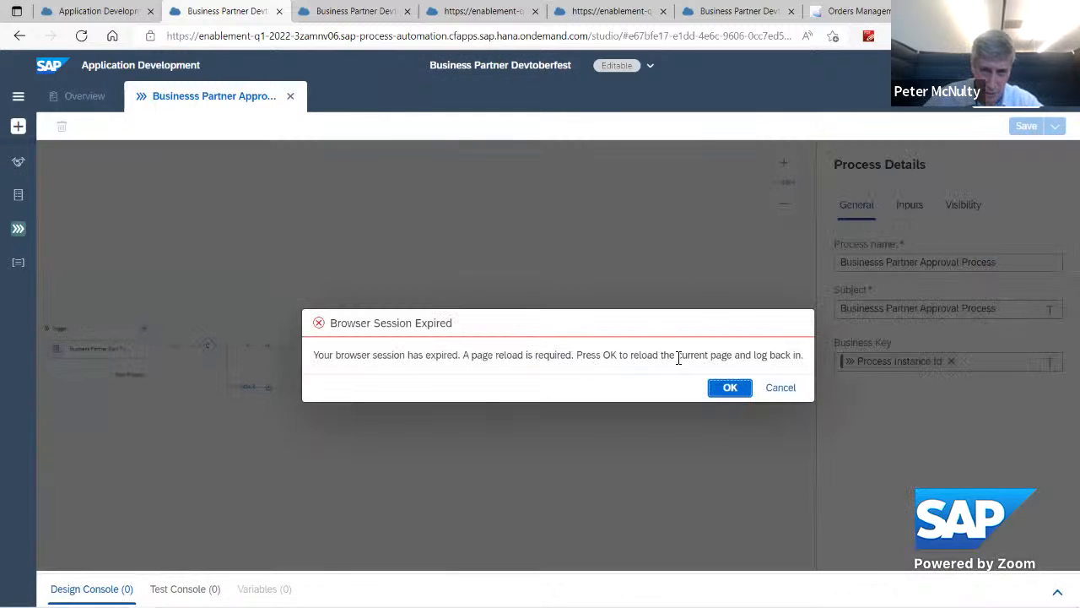
left_click(730, 388)
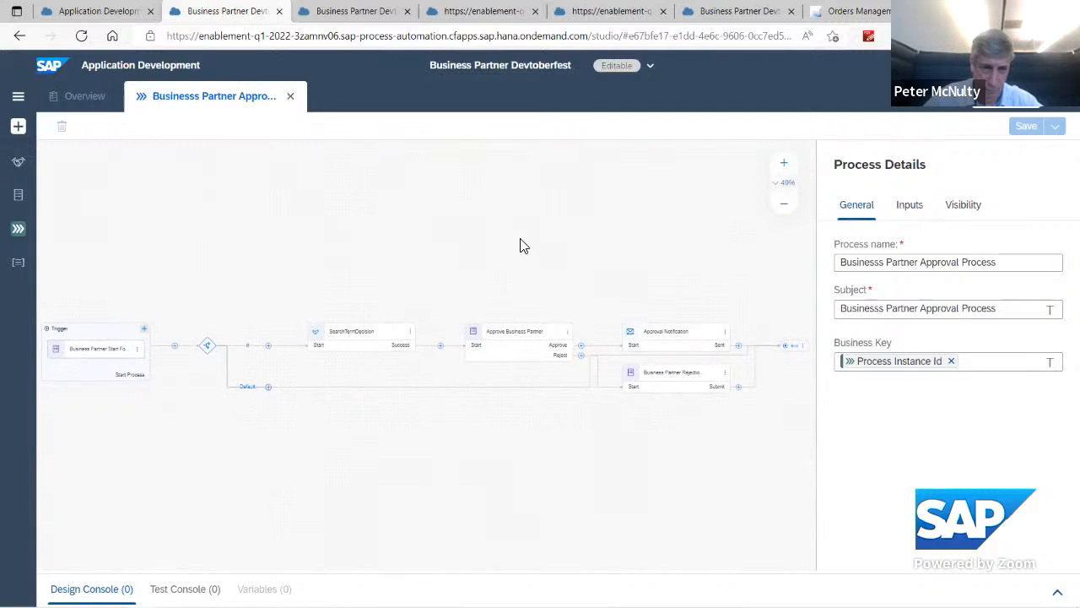
Step: Add LastName and Organisation from the SearchTermDecision output as visibility attributes of the process
left_click(965, 207)
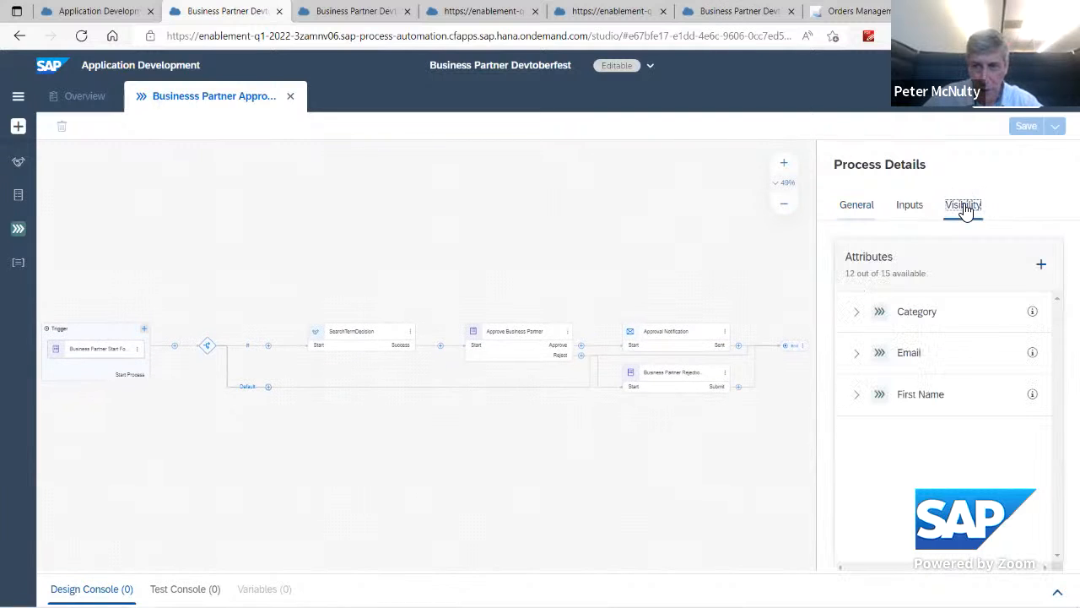
left_click(1040, 269)
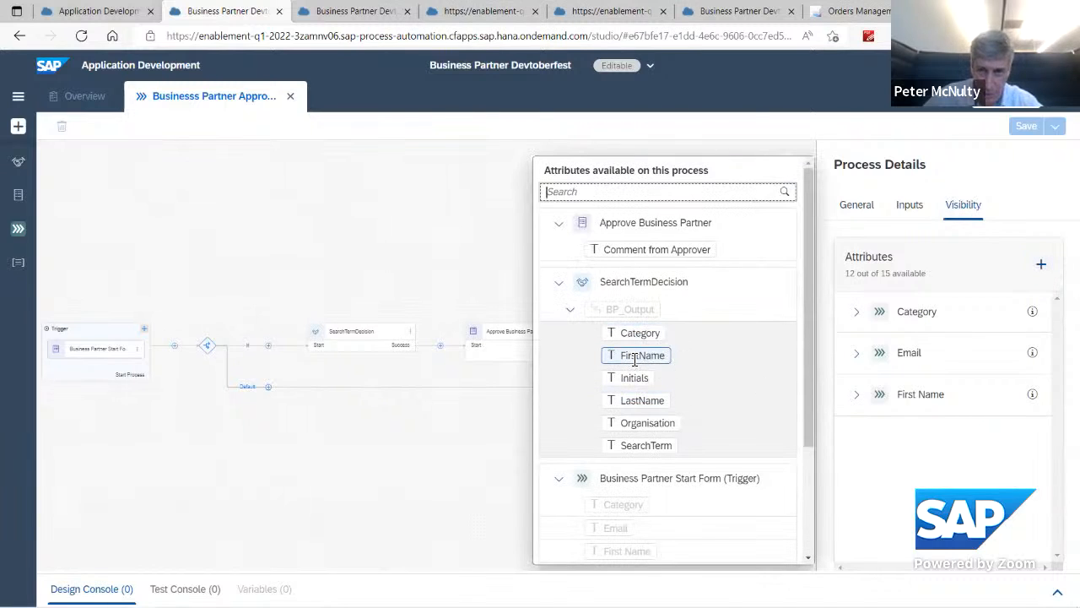
left_click(640, 406)
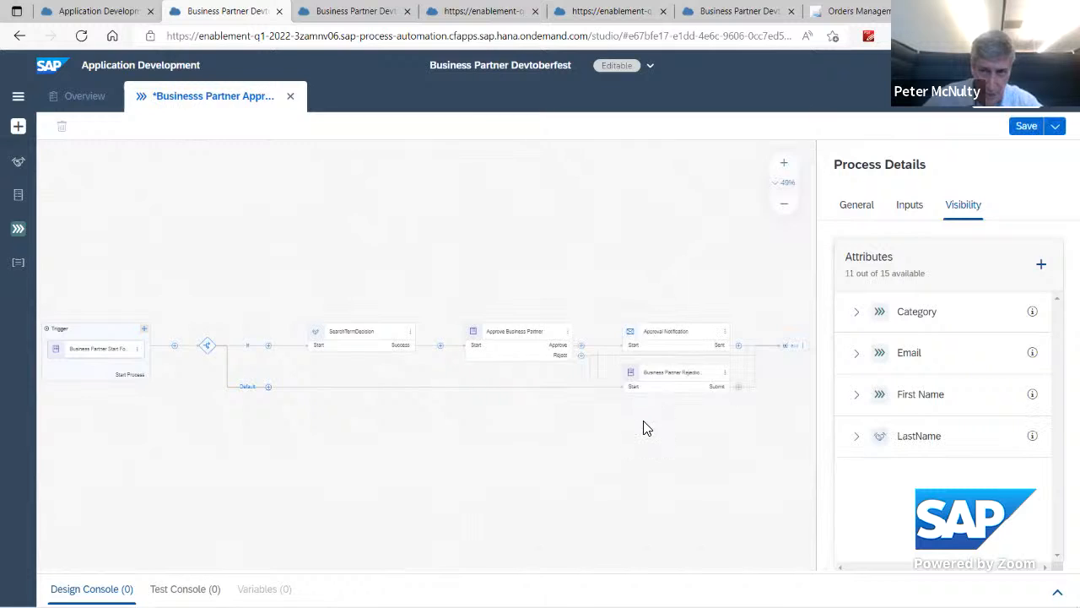
left_click(1038, 267)
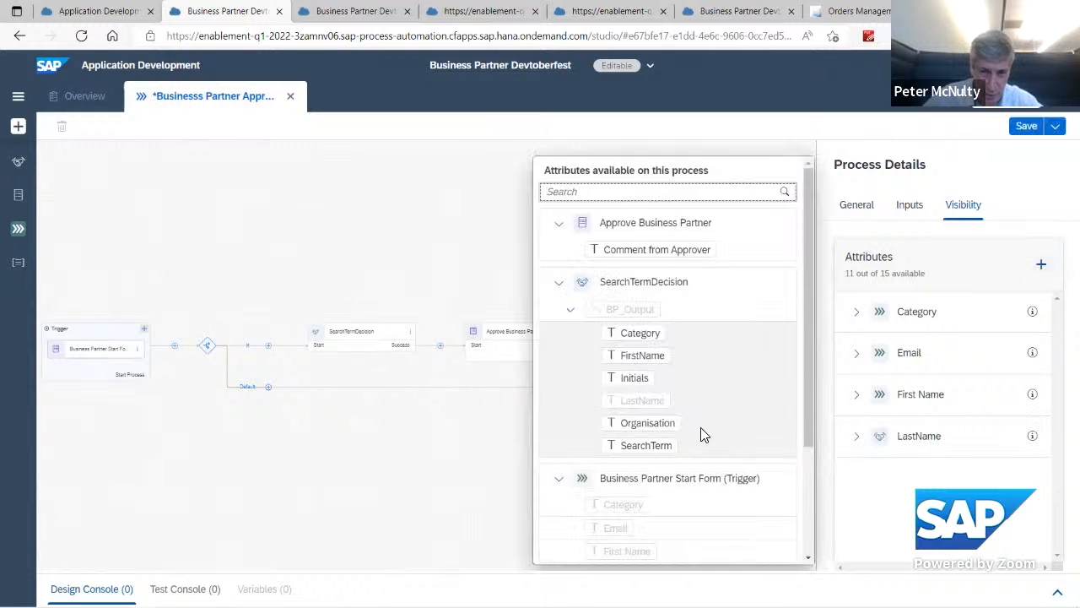
left_click(667, 423)
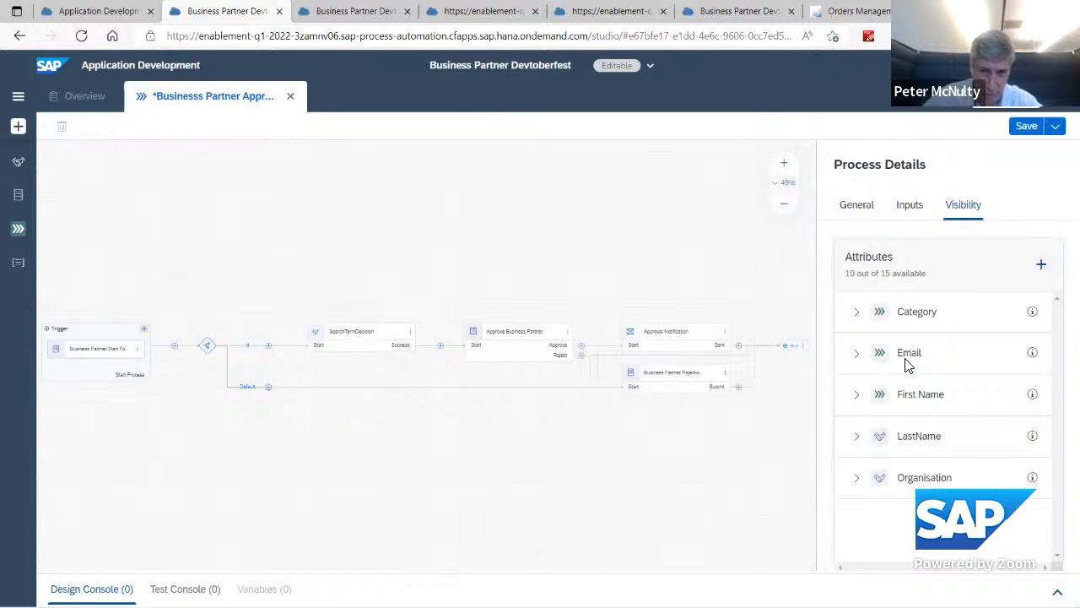
Step: Add Requested by and Members from the Business Partner Start Form trigger as visibility attributes, and save the process
left_click(1041, 264)
scroll(743, 297, "down", 3)
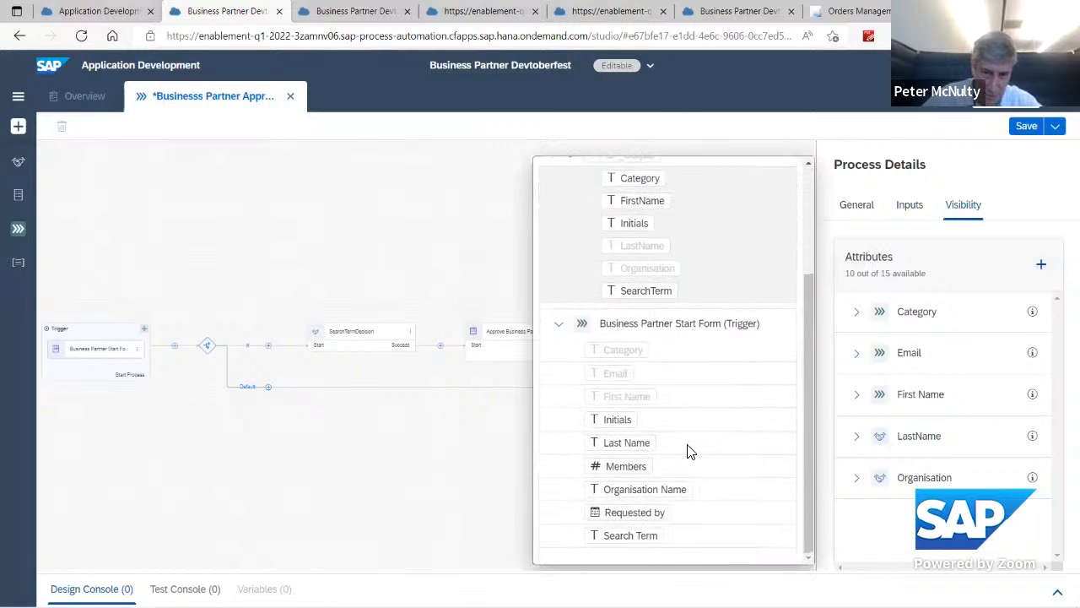
left_click(641, 512)
left_click(1041, 265)
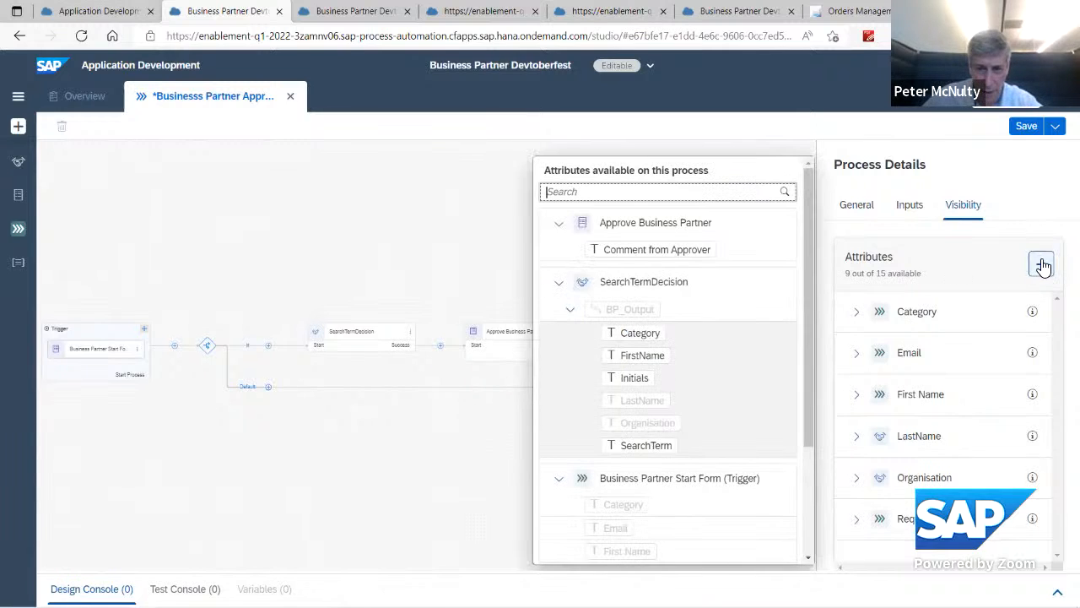
scroll(723, 414, "down", 3)
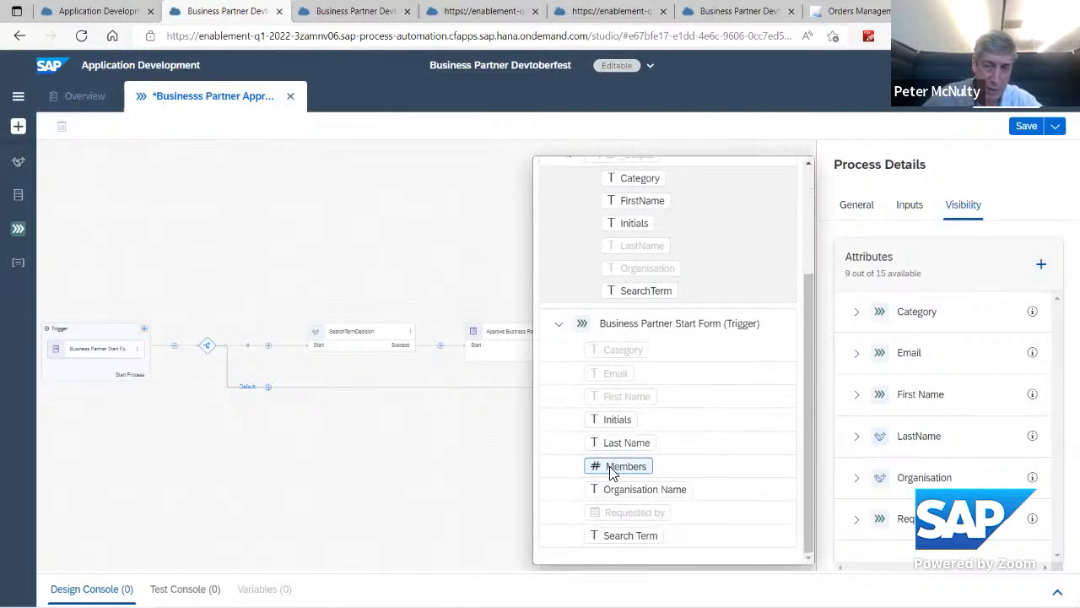
left_click(614, 469)
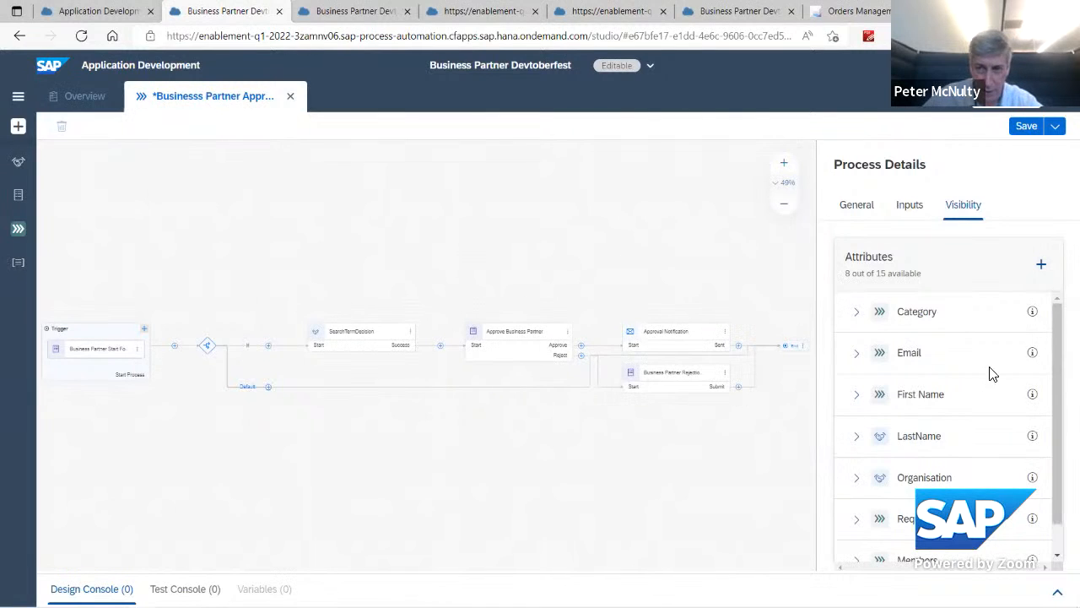
left_click(1026, 128)
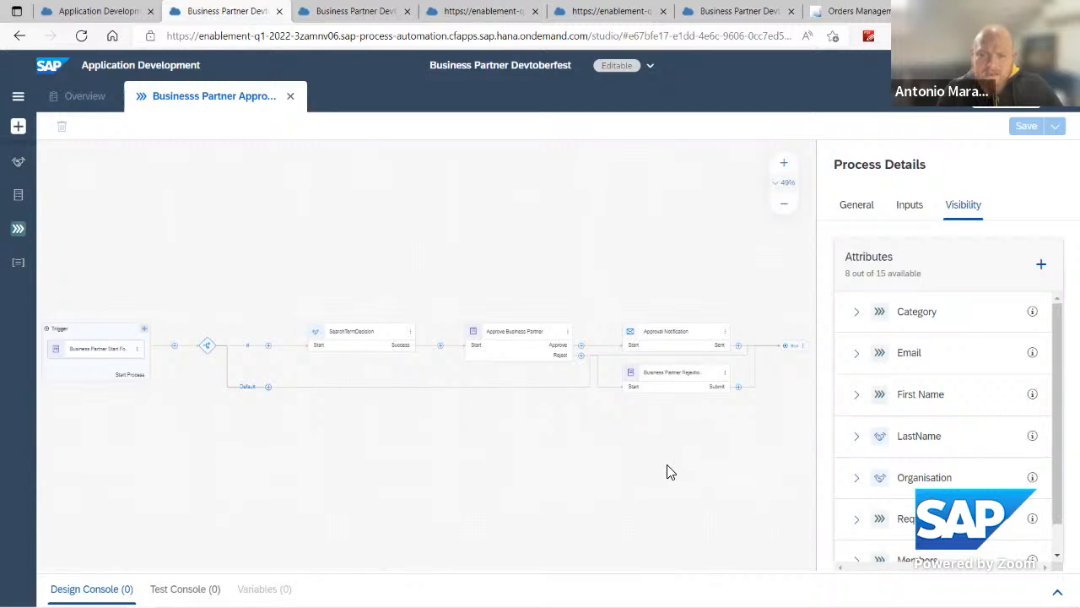
Step: Examine the attributes that can still be added to the process's visibility, including those of SearchTermDecision and the start form trigger
left_click(1041, 265)
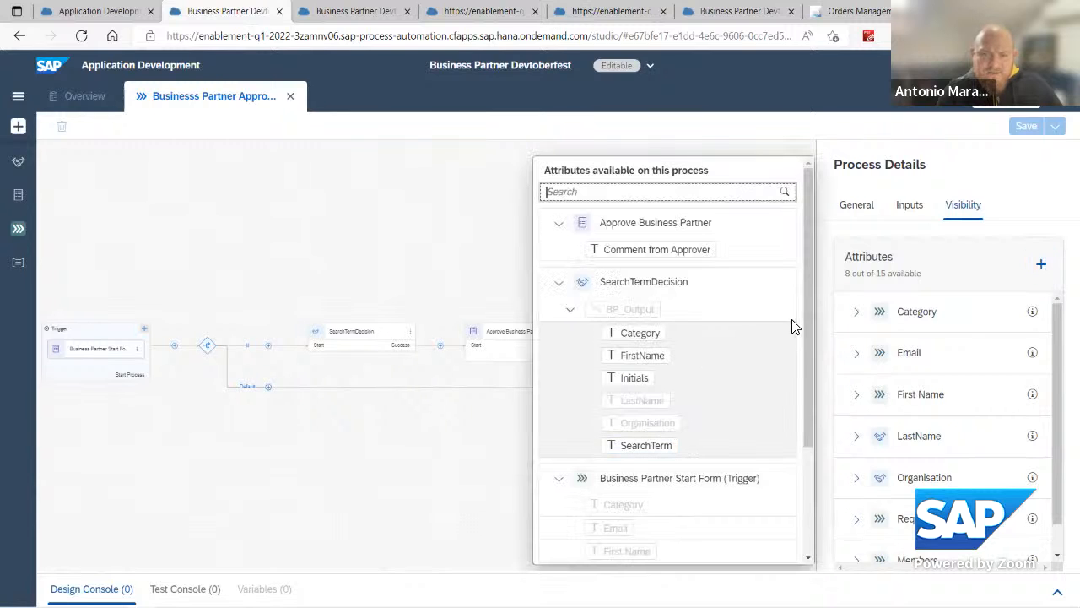
scroll(810, 324, "down", 3)
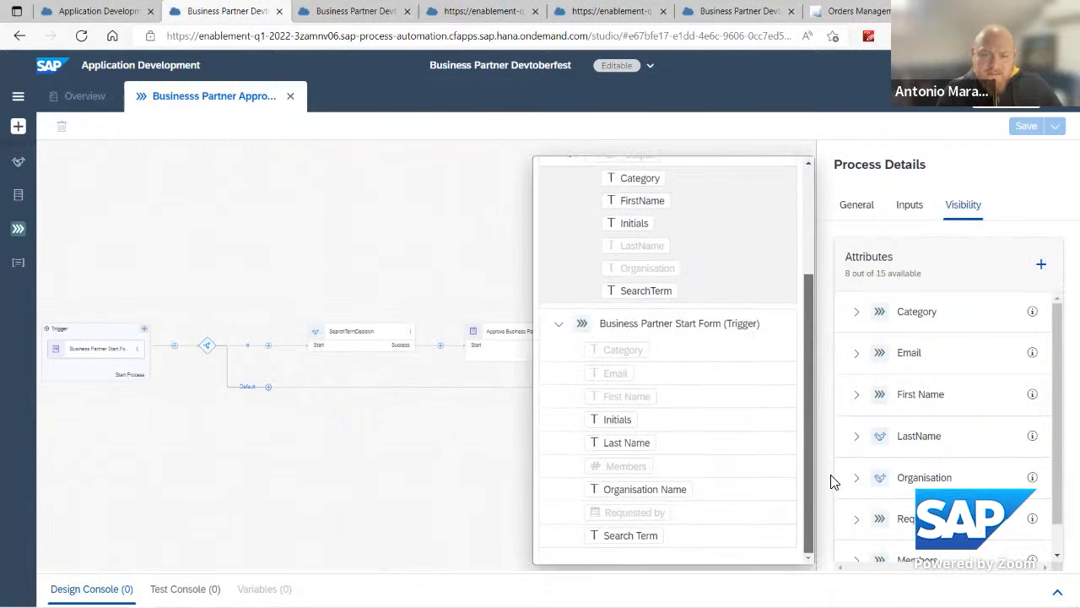
scroll(840, 338, "up", 3)
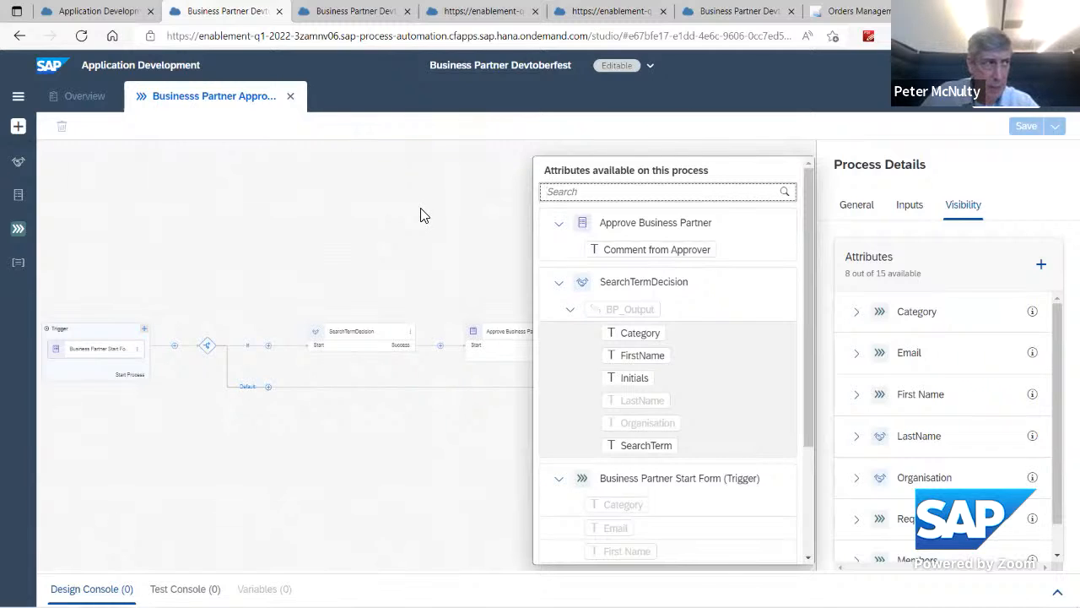
left_click(342, 210)
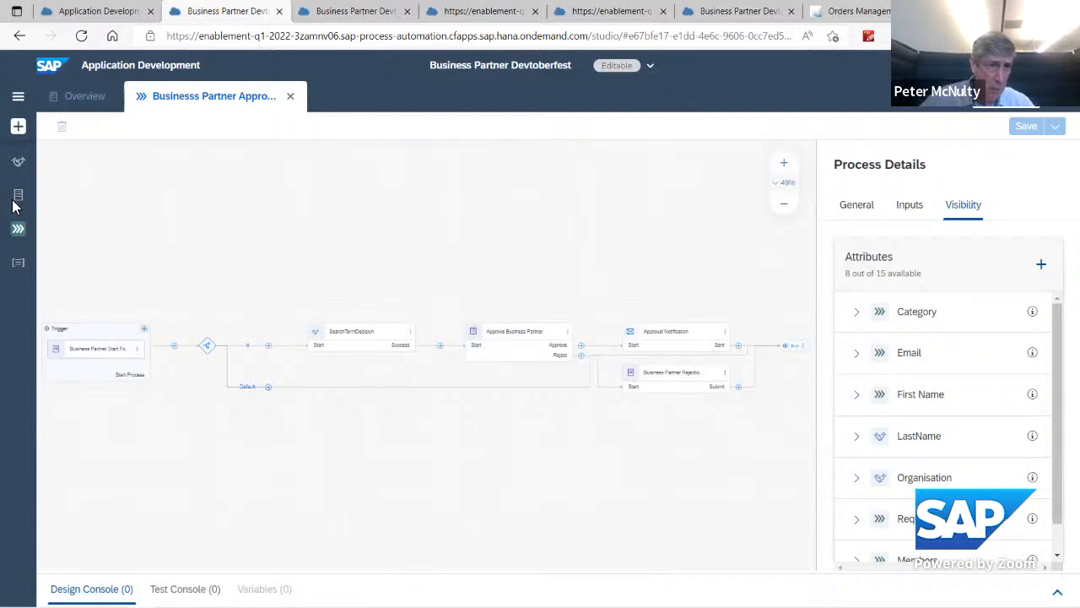
Step: Create a visibility scenario named ztest in the Business Partner Devtoberfest project
left_click(81, 97)
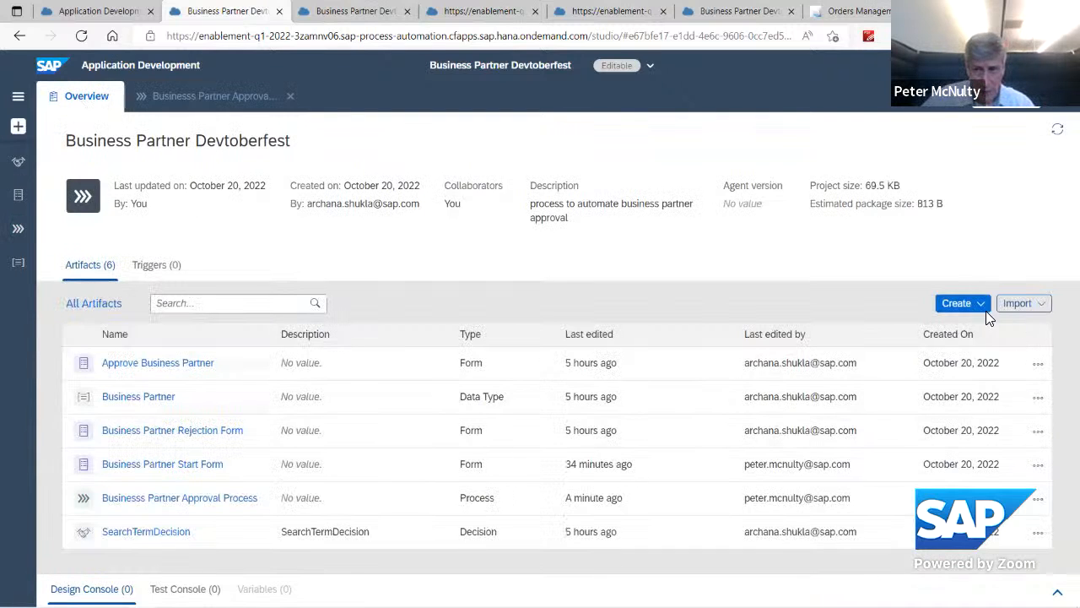
left_click(987, 309)
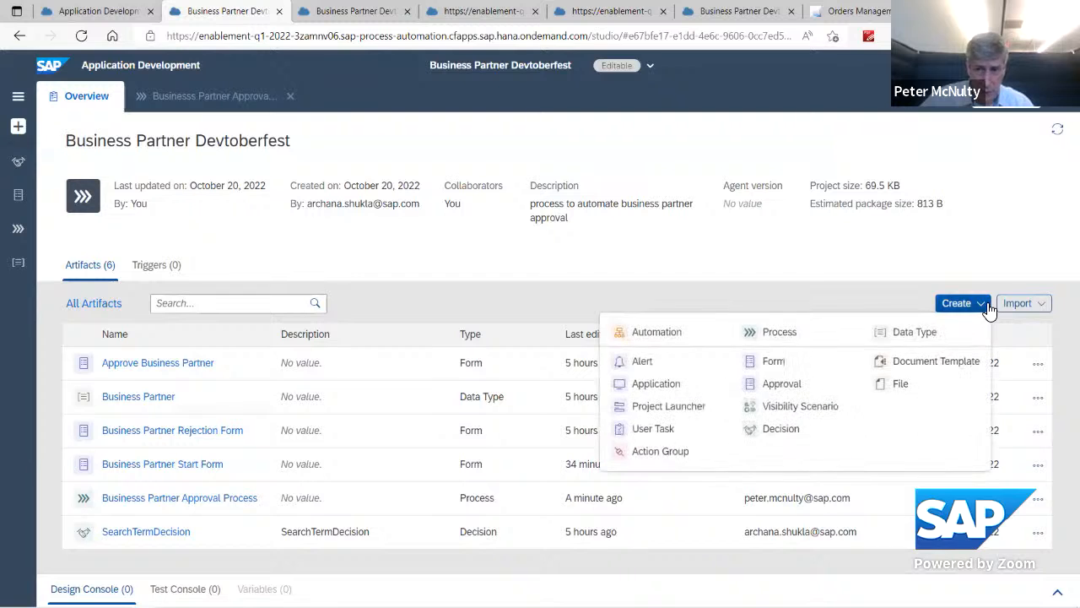
left_click(812, 414)
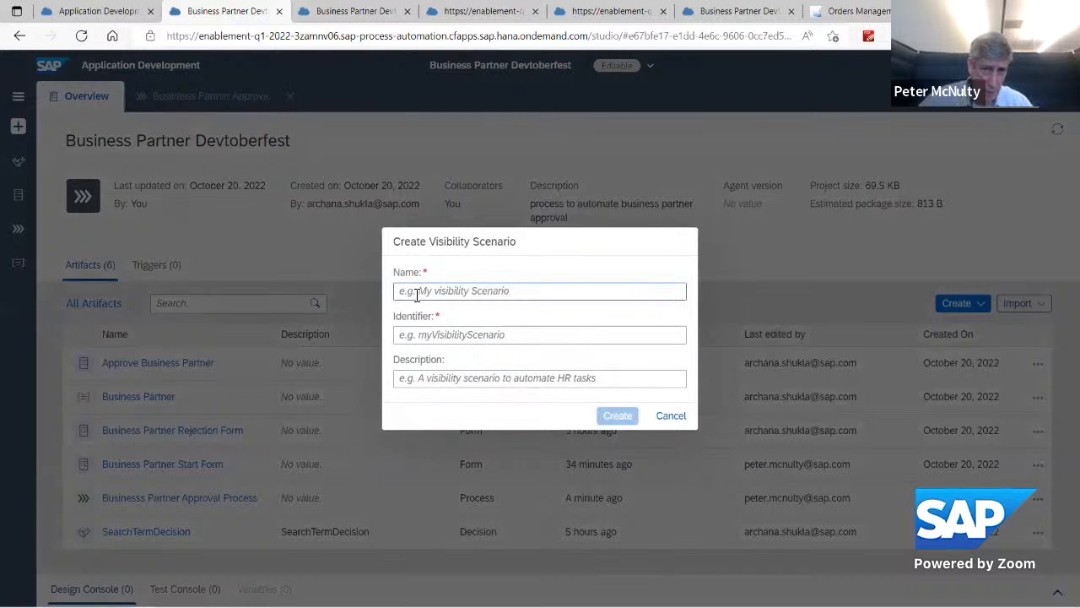
left_click(416, 294)
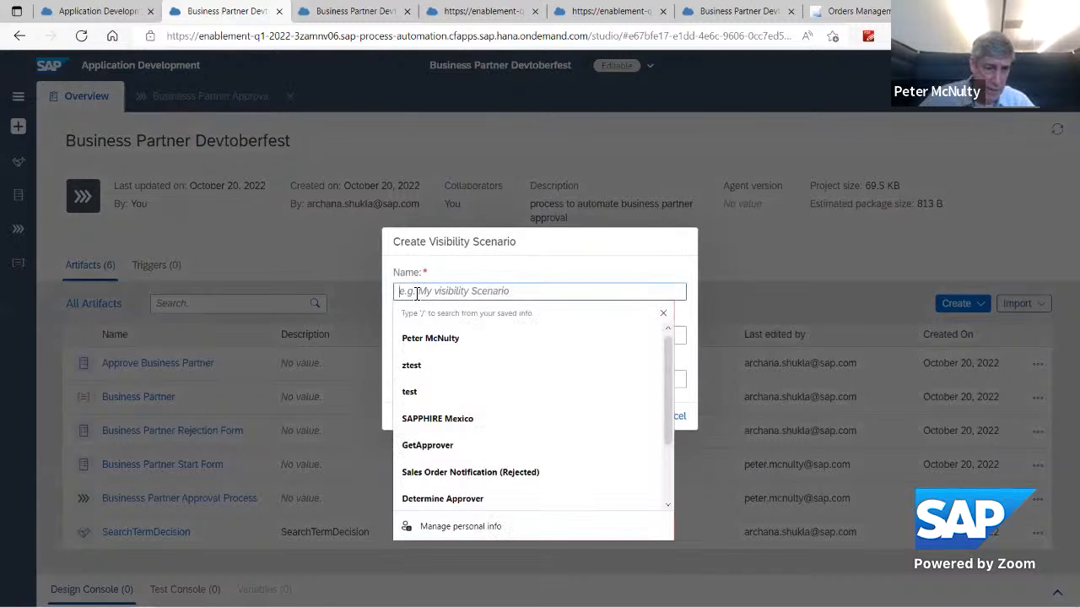
left_click(422, 368)
left_click(616, 415)
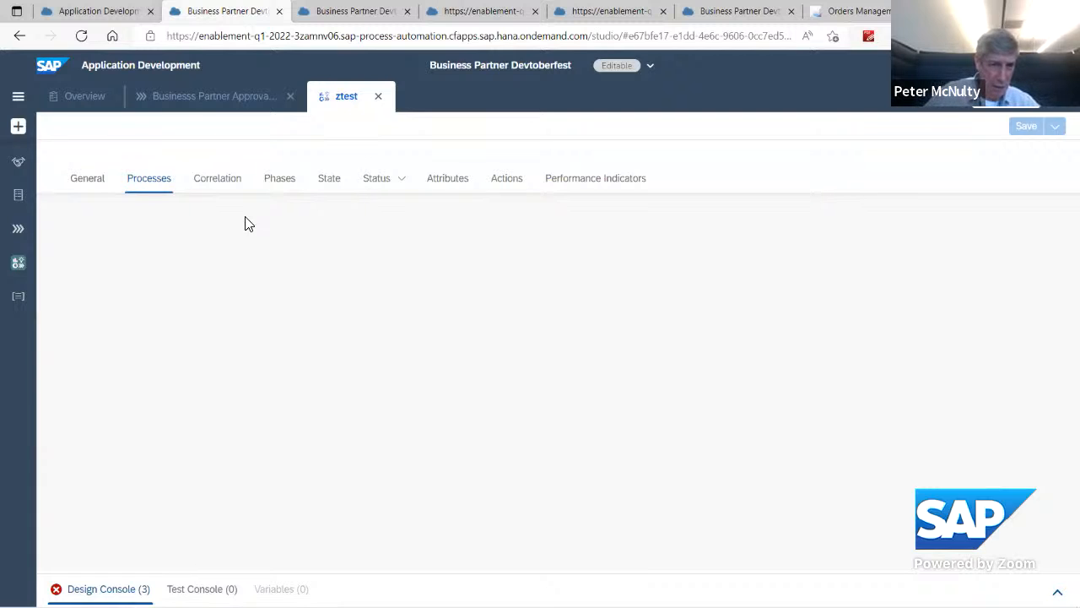
Step: Add the Businesss Partner Approval Process to the ztest visibility scenario and save the scenario
left_click(81, 188)
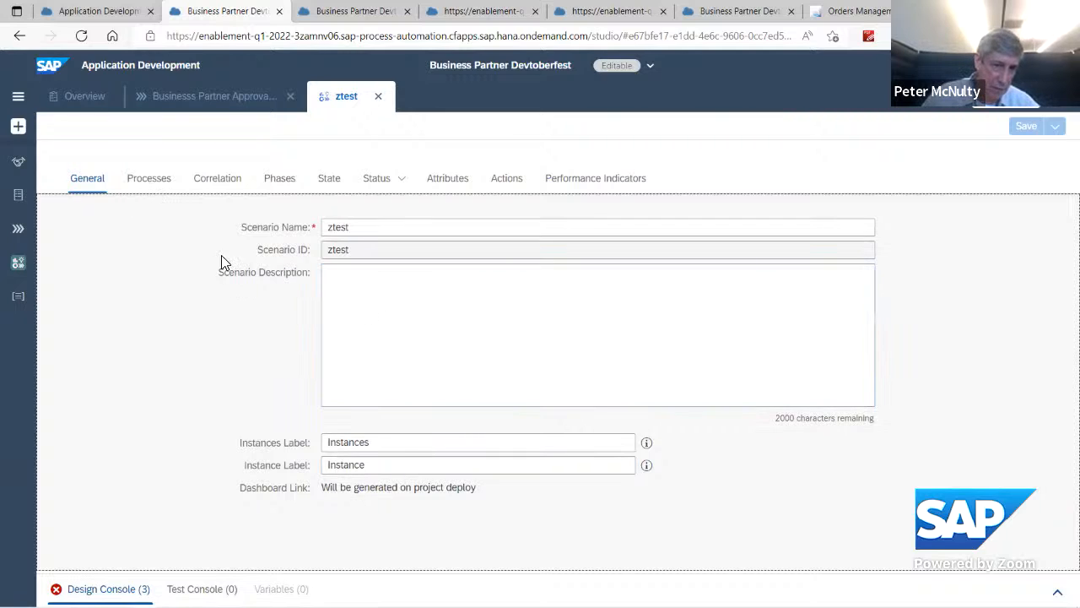
left_click(145, 183)
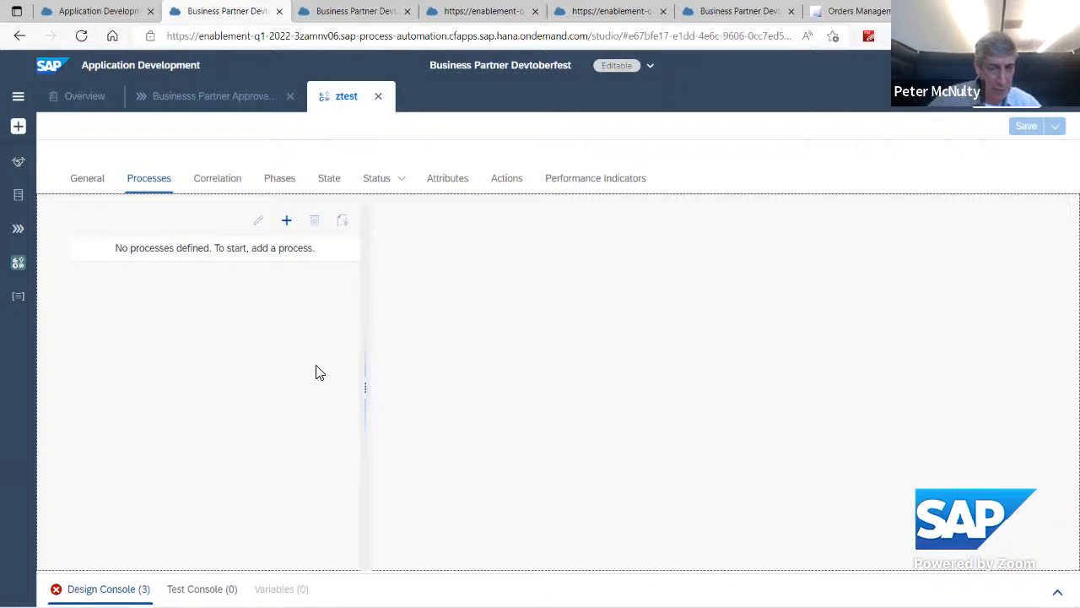
left_click(287, 222)
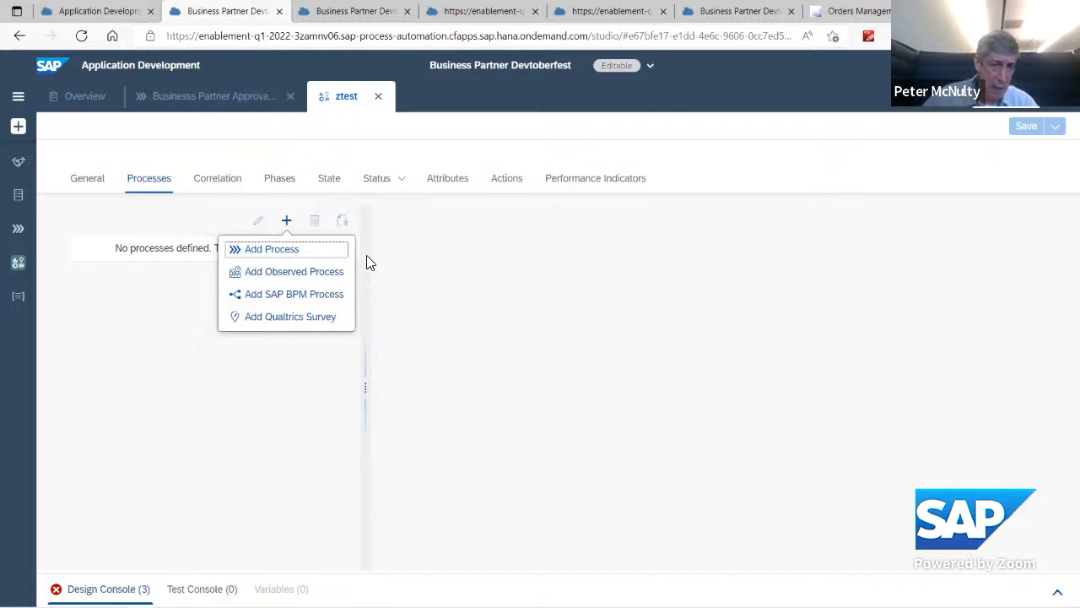
left_click(271, 249)
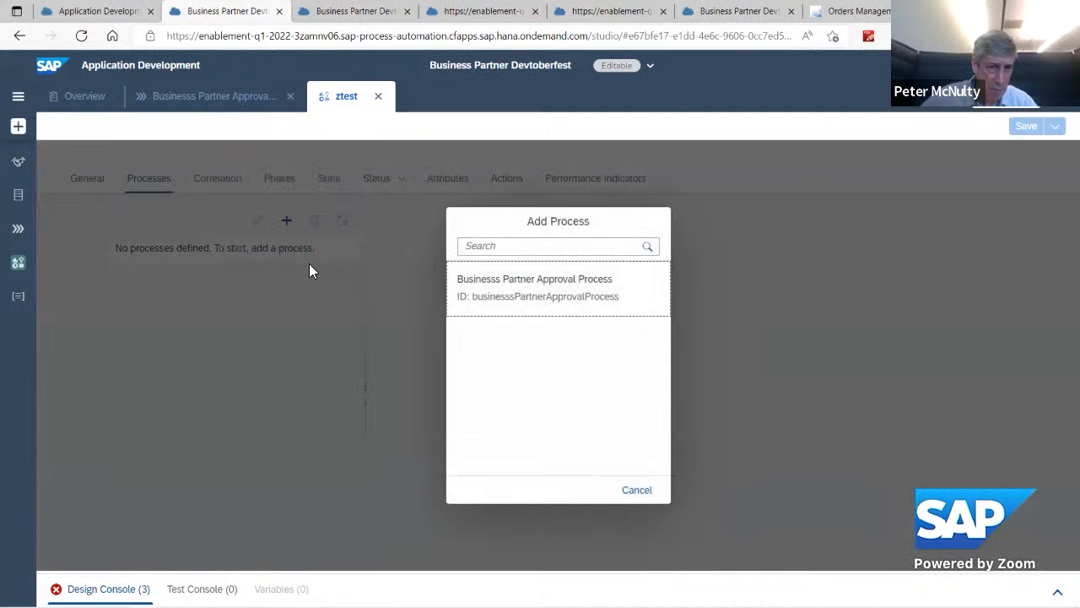
left_click(499, 291)
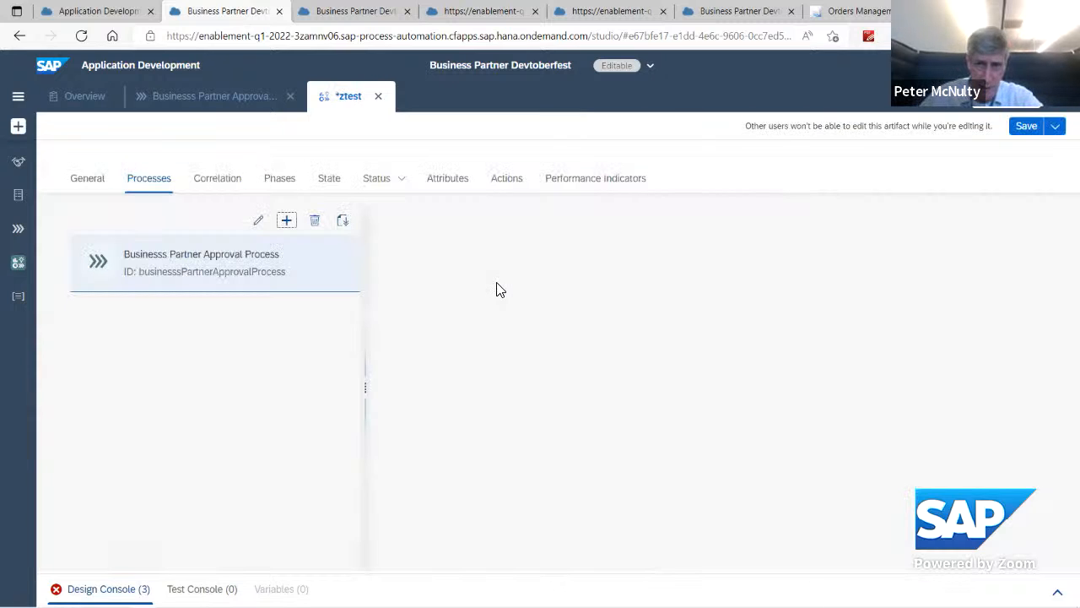
left_click(250, 268)
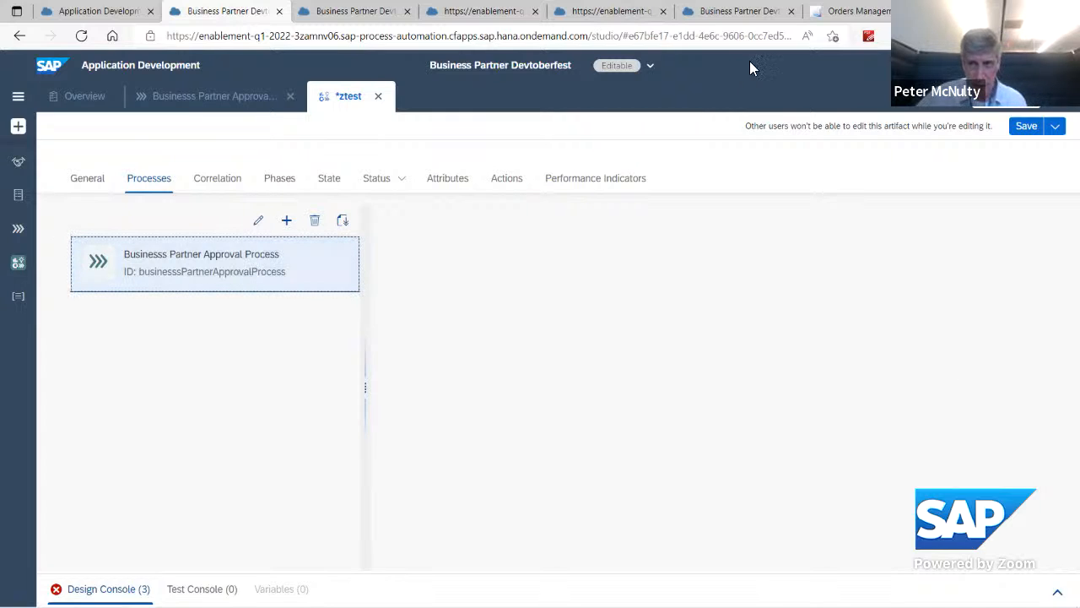
left_click(1027, 128)
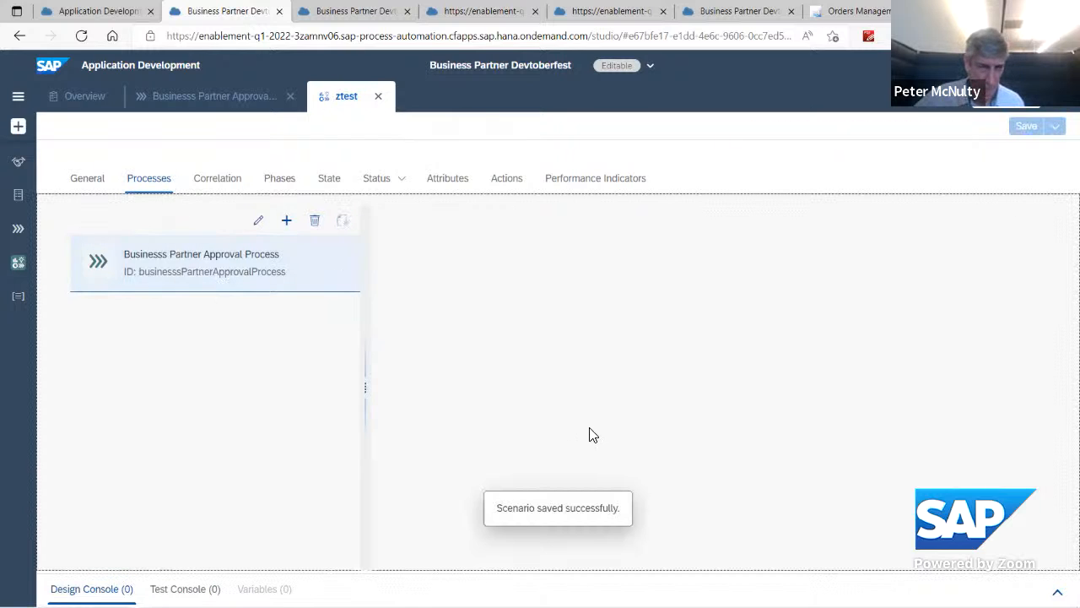
Step: Examine the ztest scenario's added process along with its general, correlation and phase settings
left_click(142, 279)
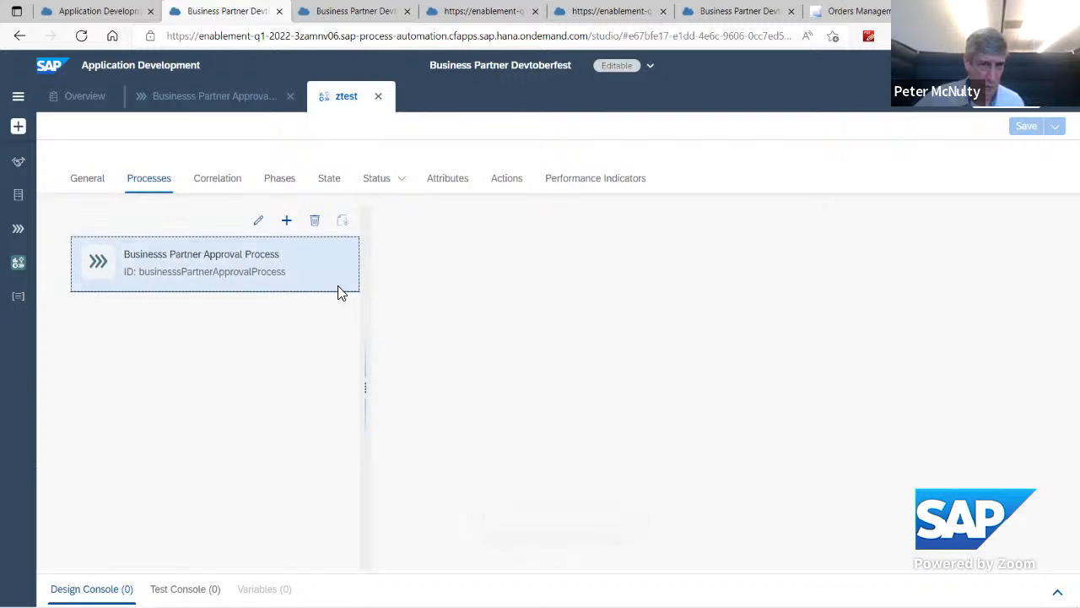
left_click_drag(366, 408, 449, 406)
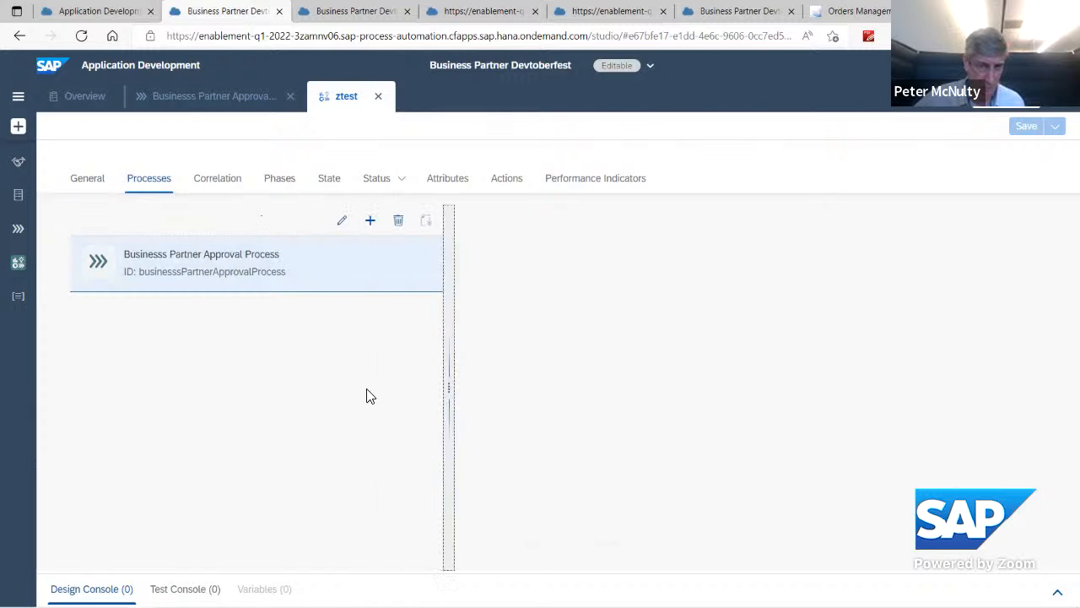
left_click(365, 390)
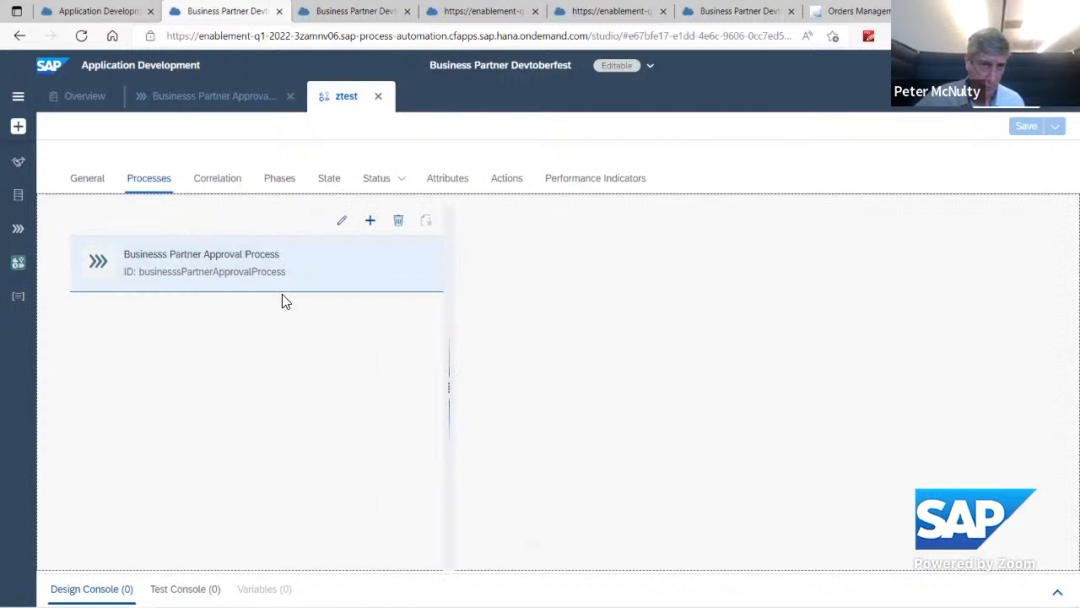
left_click(212, 186)
left_click(149, 182)
left_click(161, 265)
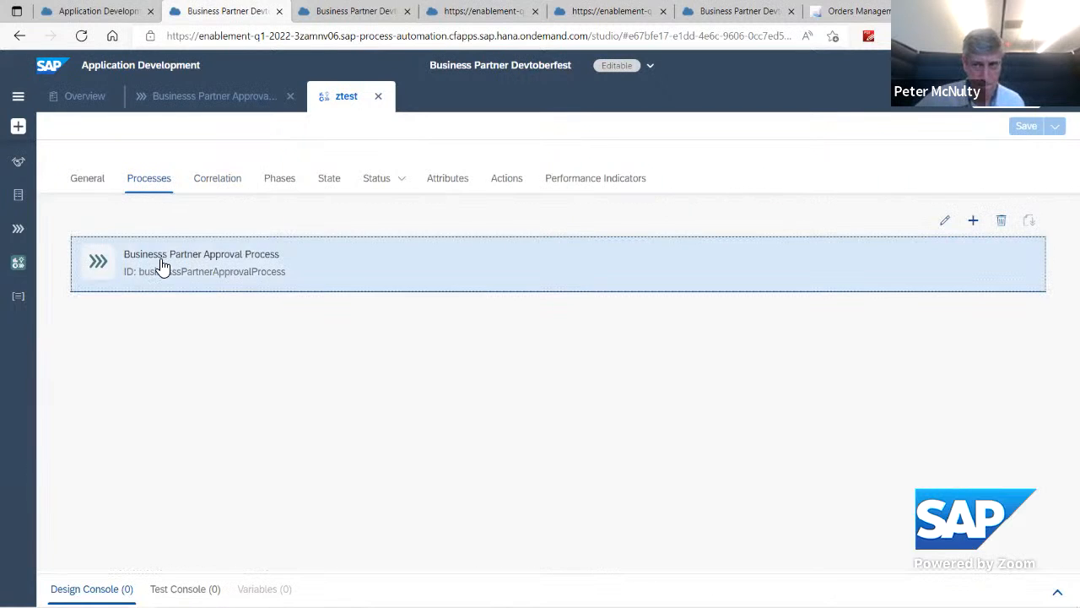
left_click(153, 184)
left_click(92, 181)
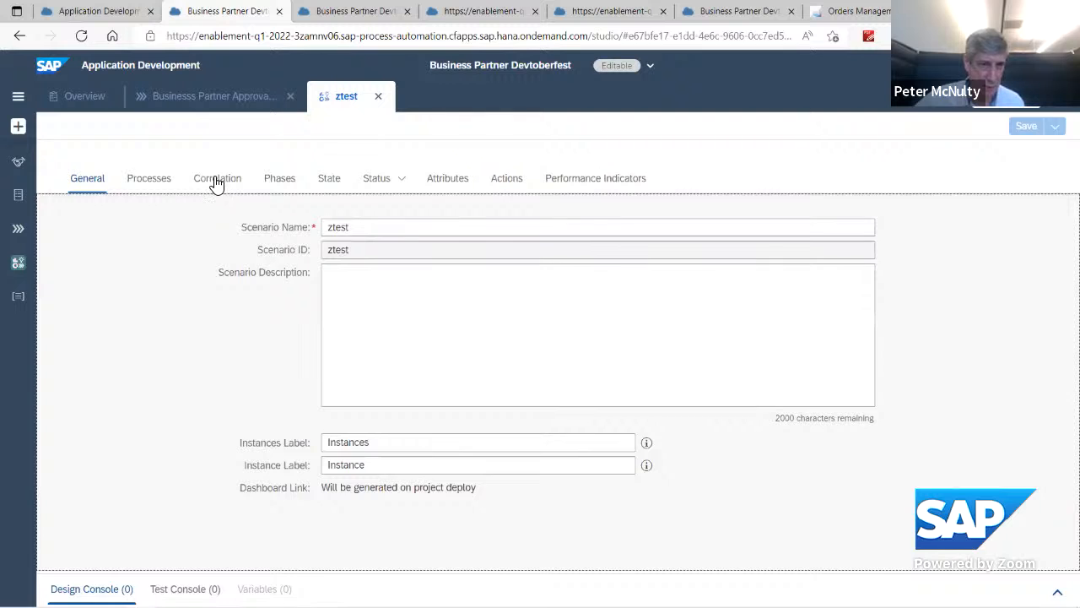
left_click(212, 181)
left_click(279, 187)
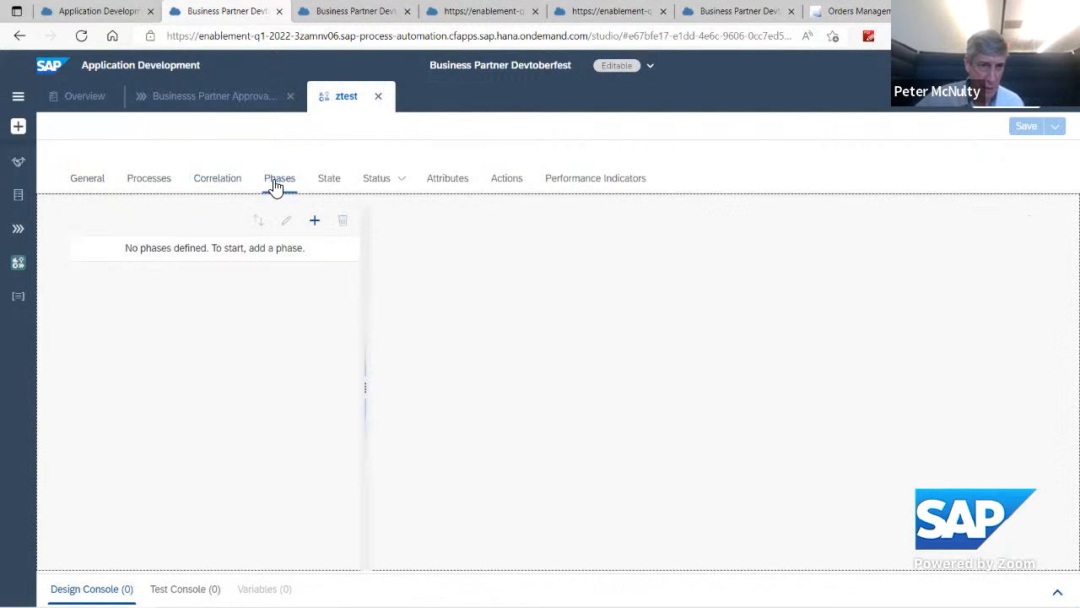
left_click(90, 181)
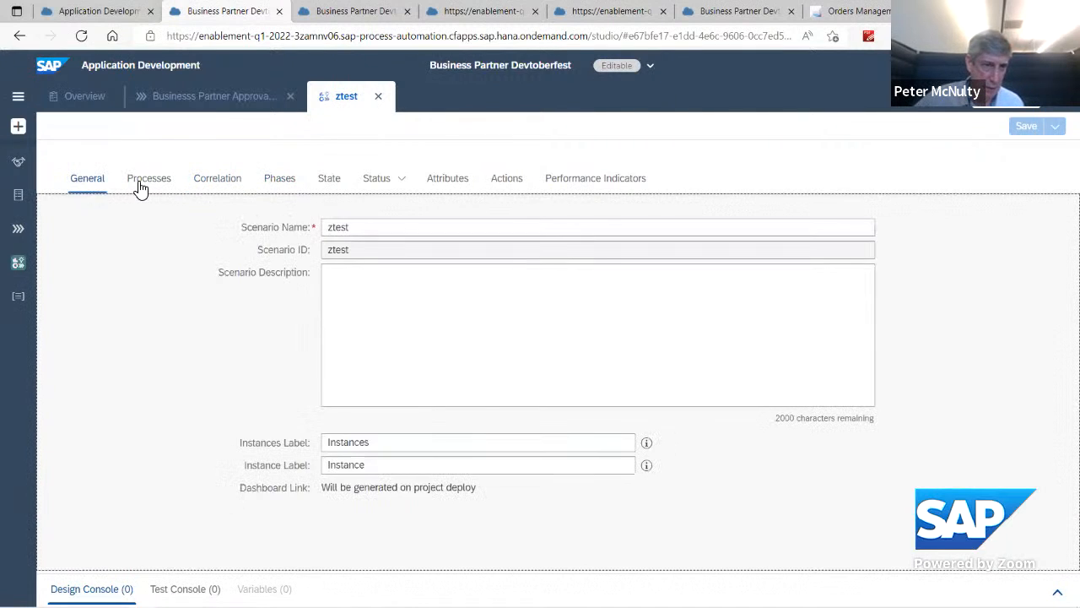
left_click(144, 186)
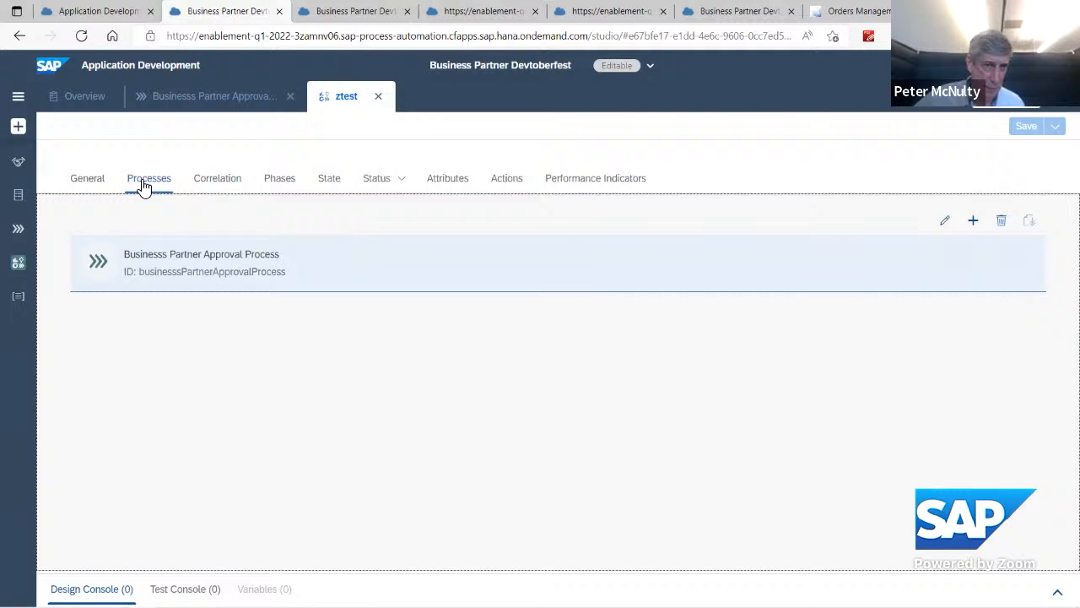
left_click(165, 278)
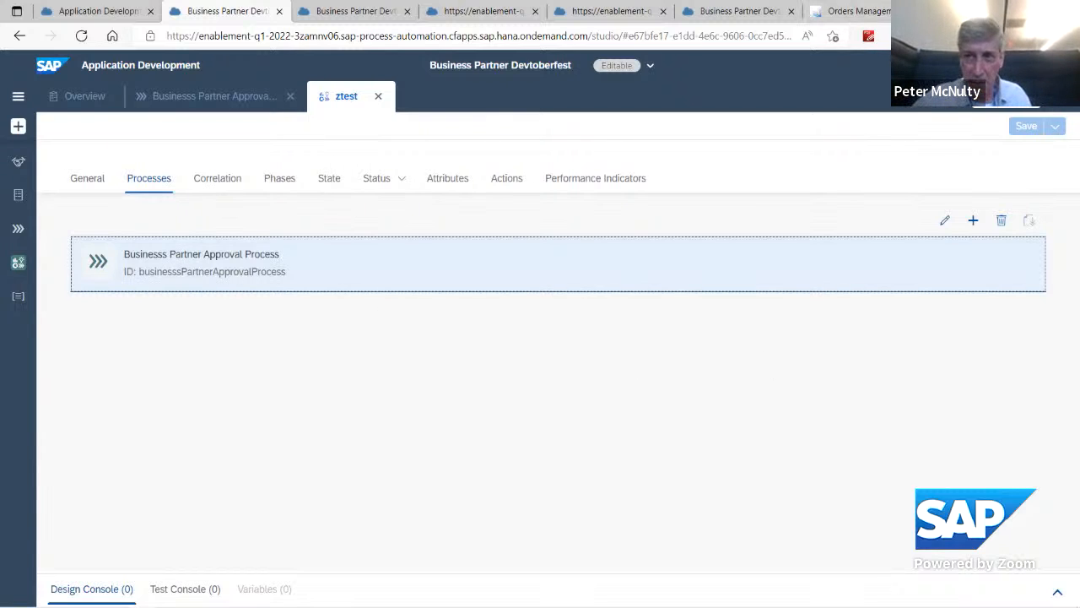
Step: Open the Launchpad bookmark from the DEMO favorites folder in a new browser tab
left_click(945, 12)
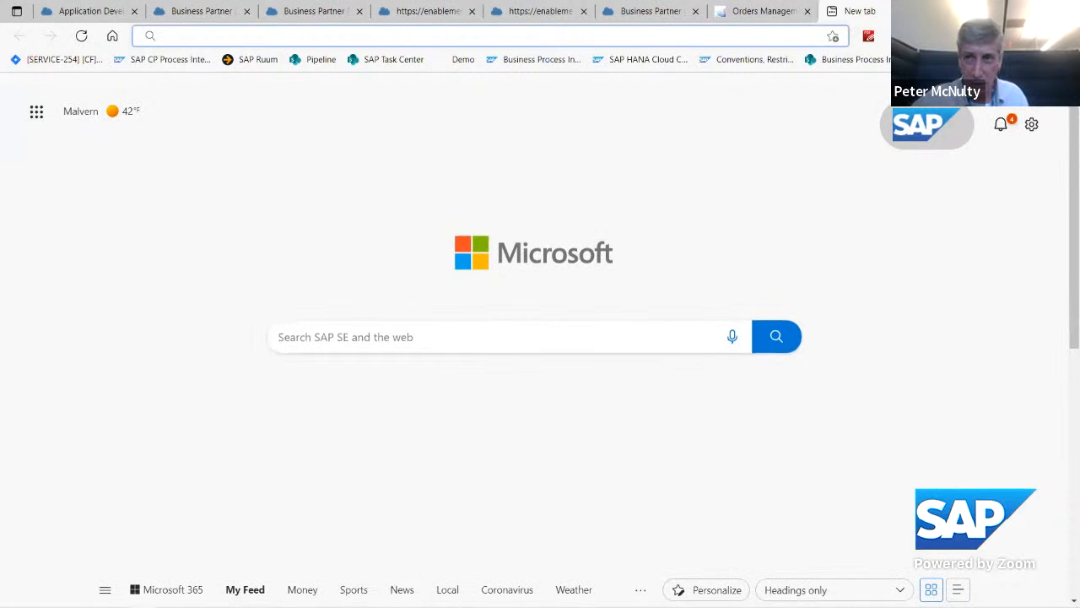
left_click(965, 36)
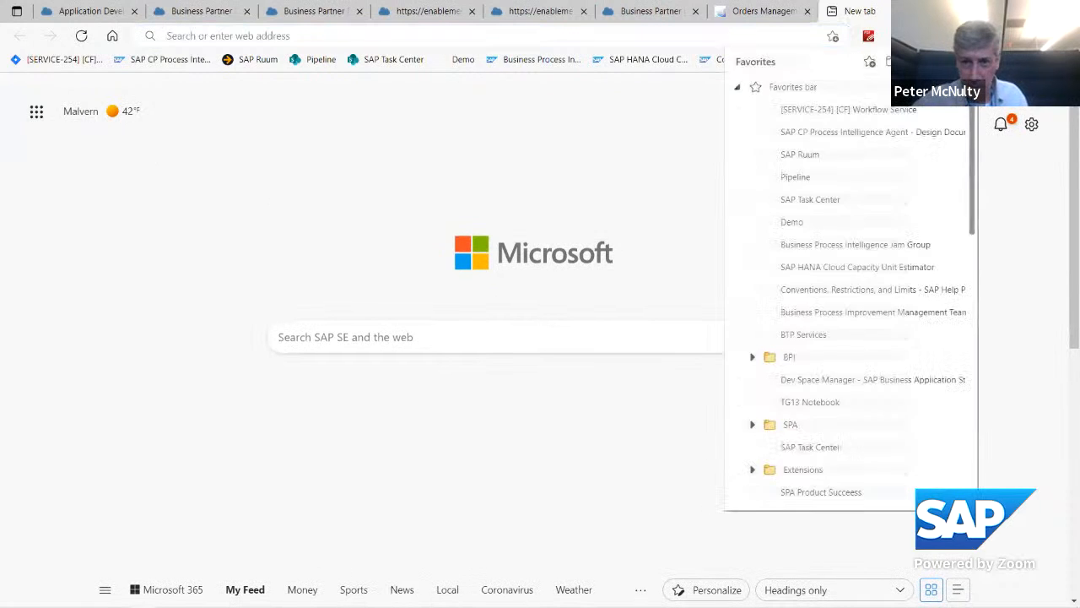
scroll(886, 279, "down", 3)
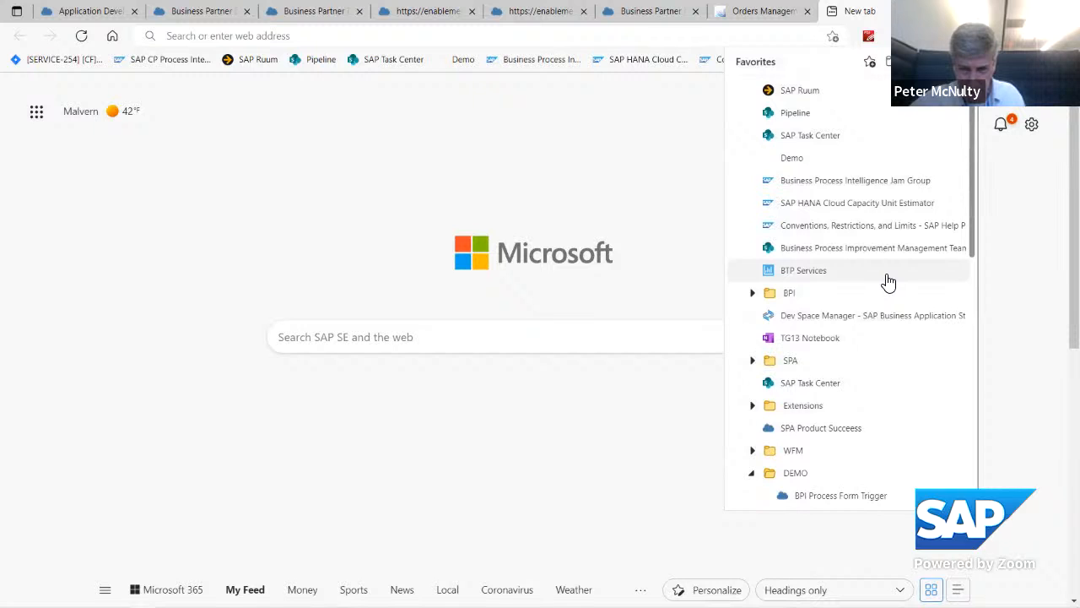
scroll(892, 272, "down", 1)
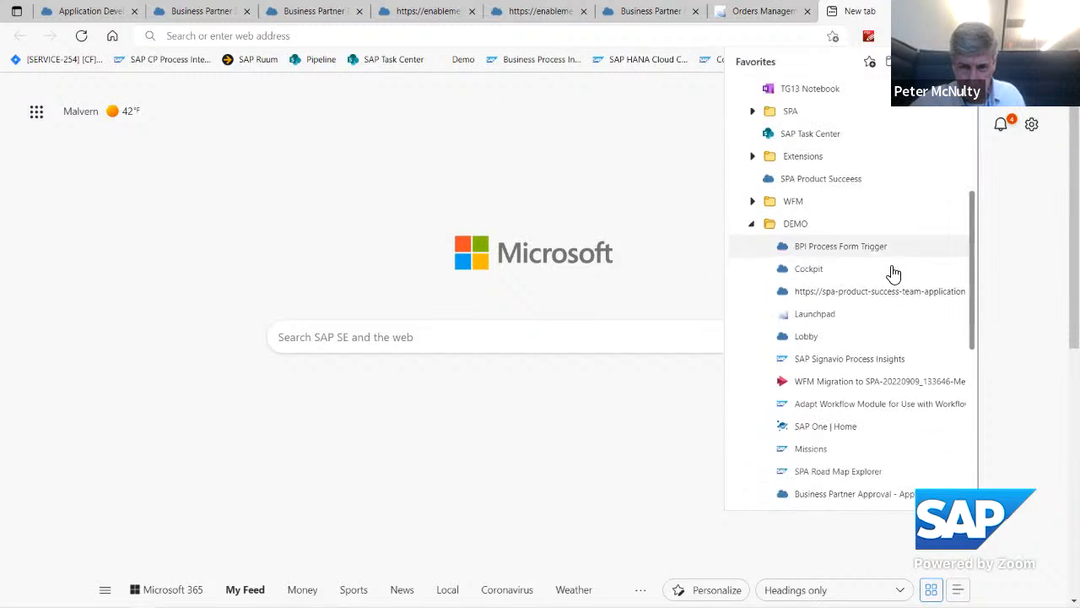
left_click(844, 309)
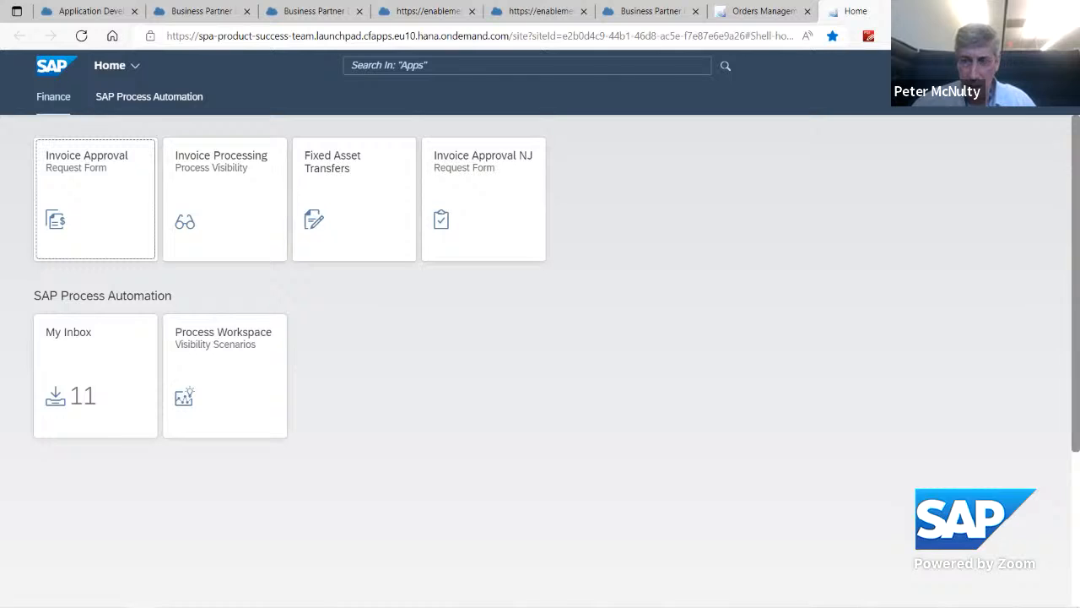
Step: Open the SAPPHIRE Sales Order project from the Lobby bookmark and show the SAPPHIRE Process visibility attributes
left_click(965, 36)
scroll(844, 373, "down", 4)
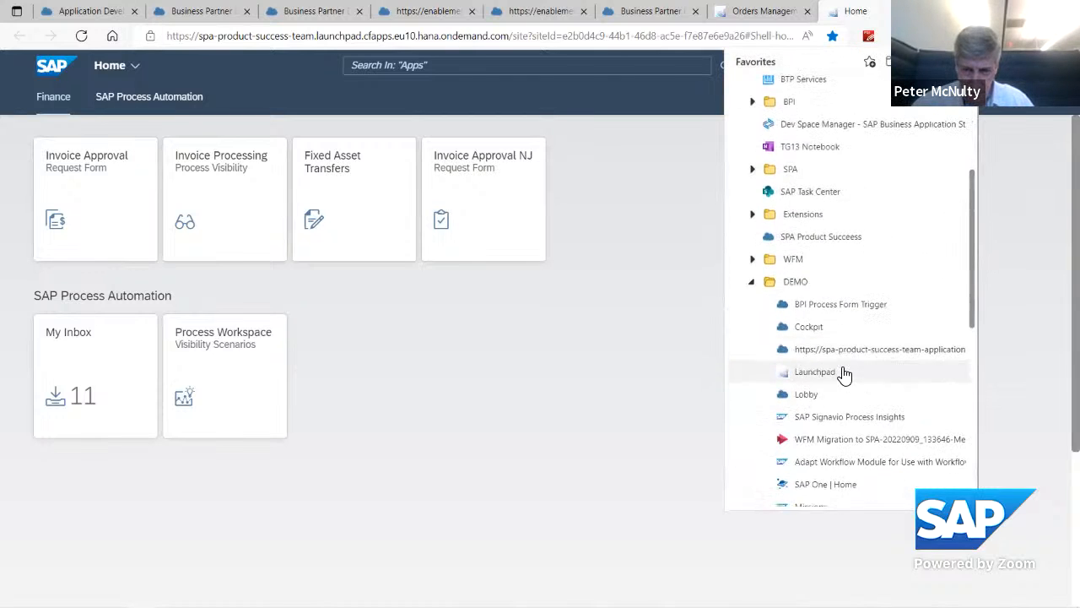
left_click(844, 395)
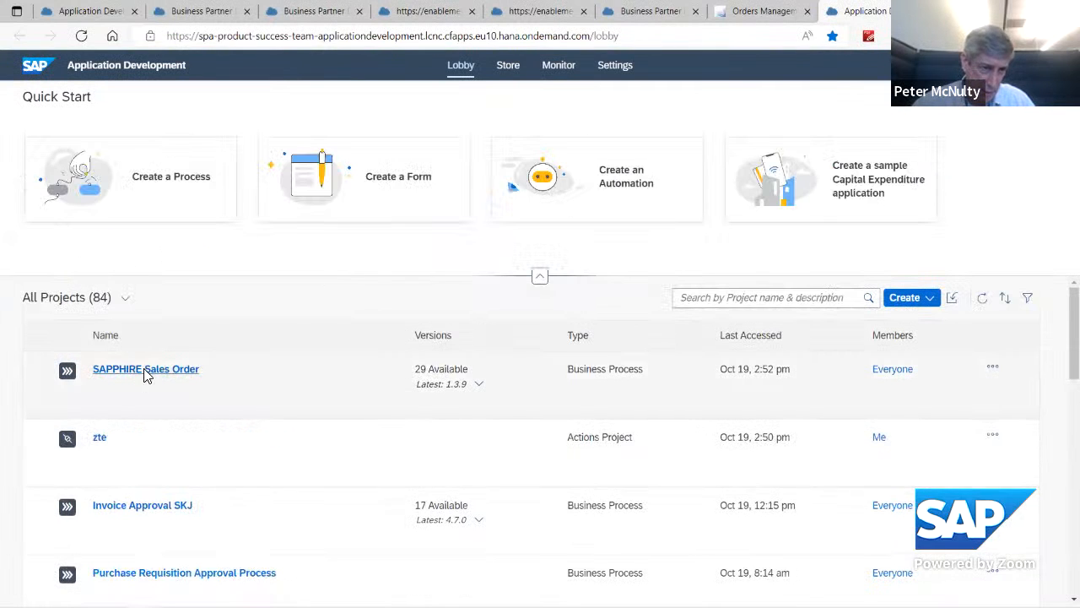
left_click(145, 371)
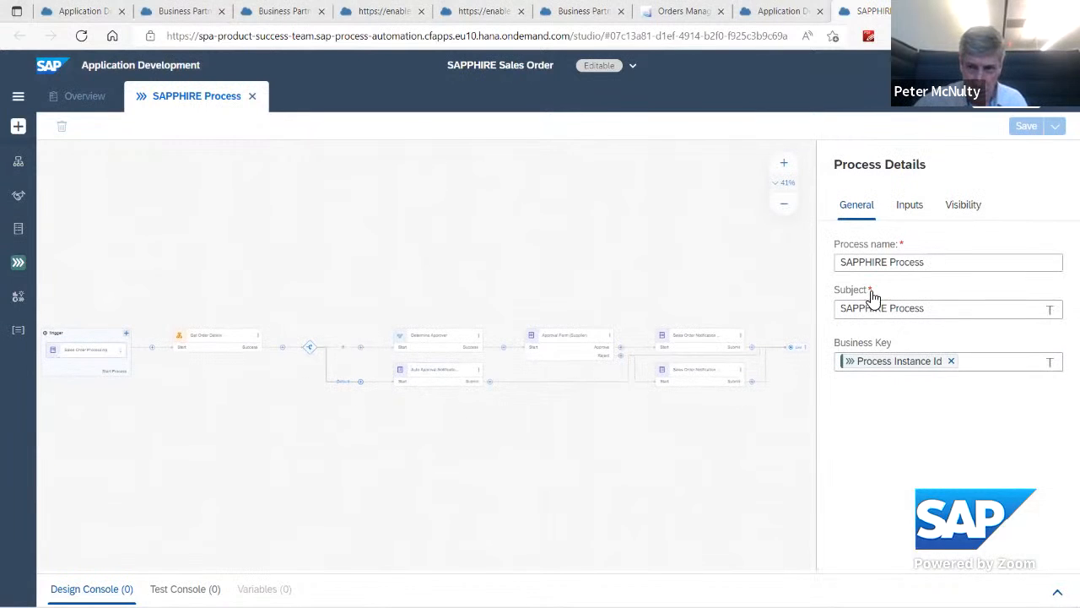
left_click(968, 211)
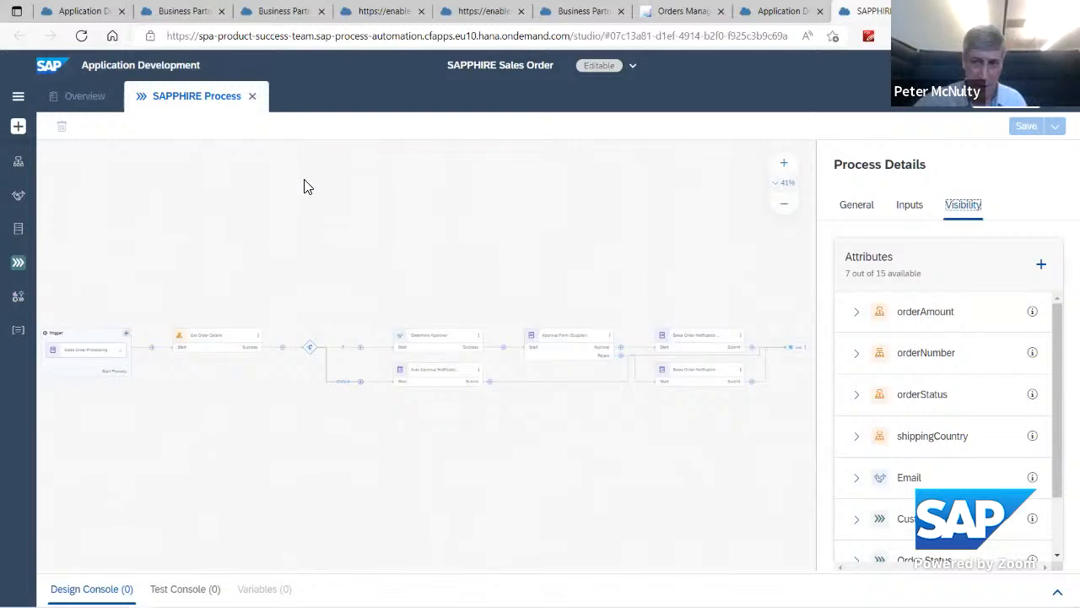
Step: Close the SAPPHIRE Process and create a visibility scenario named ztest2 in the SAPPHIRE Sales Order project
left_click(251, 96)
scroll(929, 329, "down", 1)
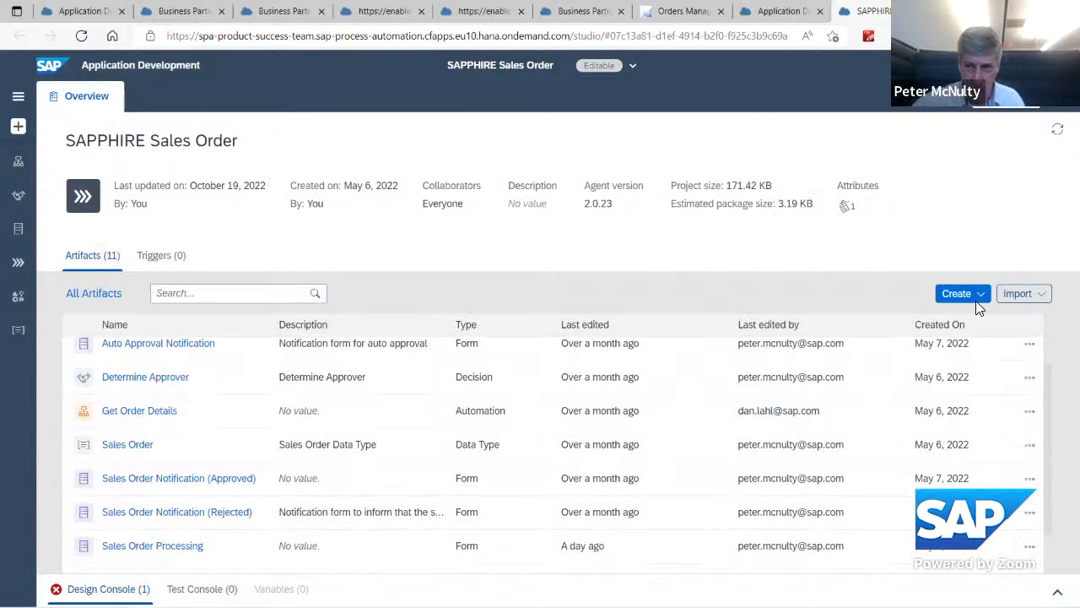
left_click(966, 294)
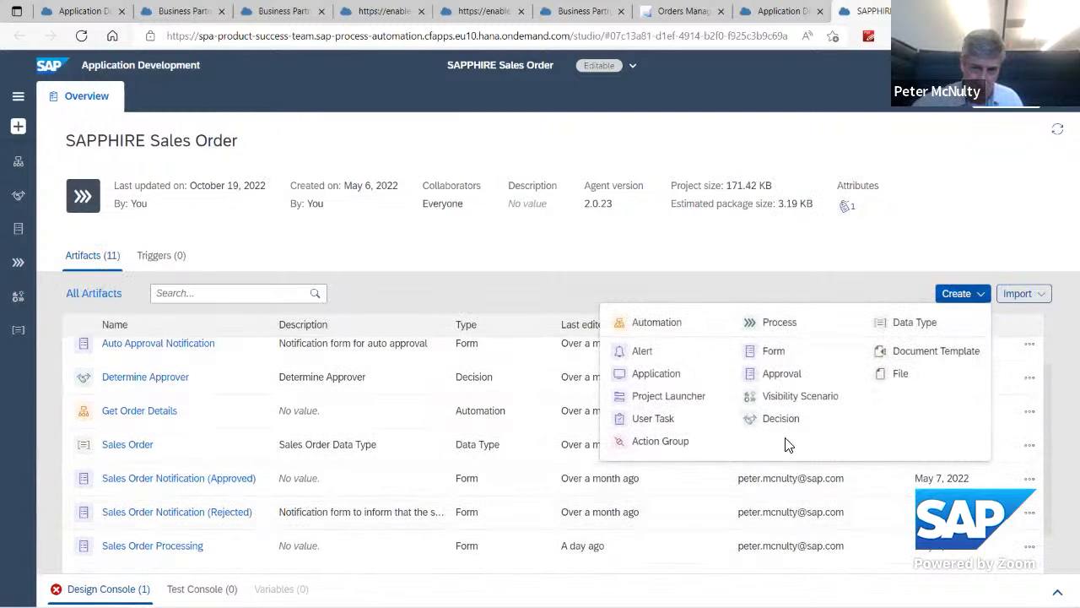
left_click(800, 398)
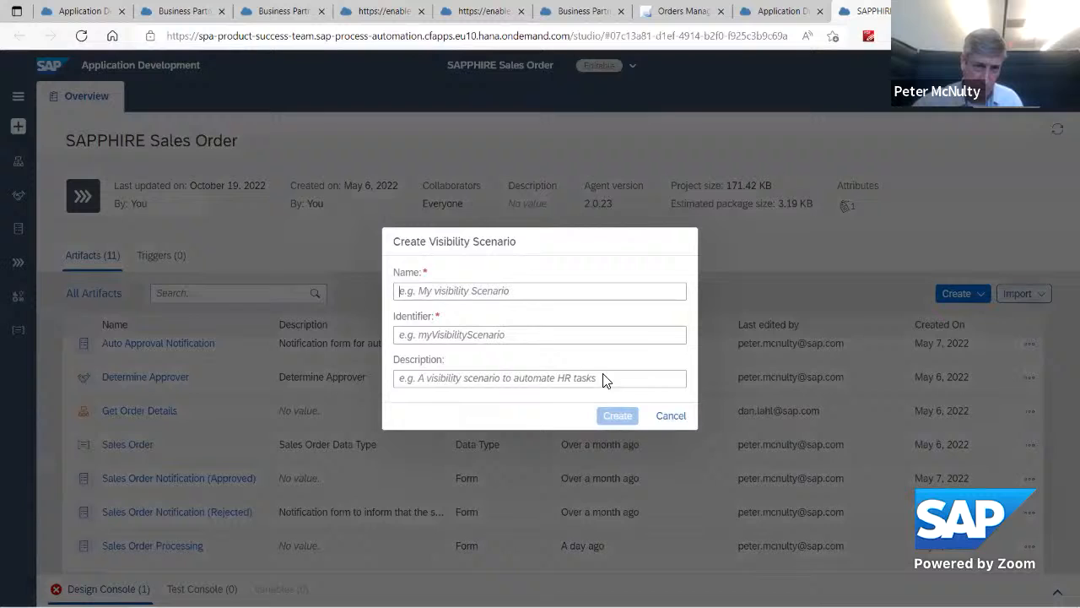
left_click(457, 286)
left_click(414, 367)
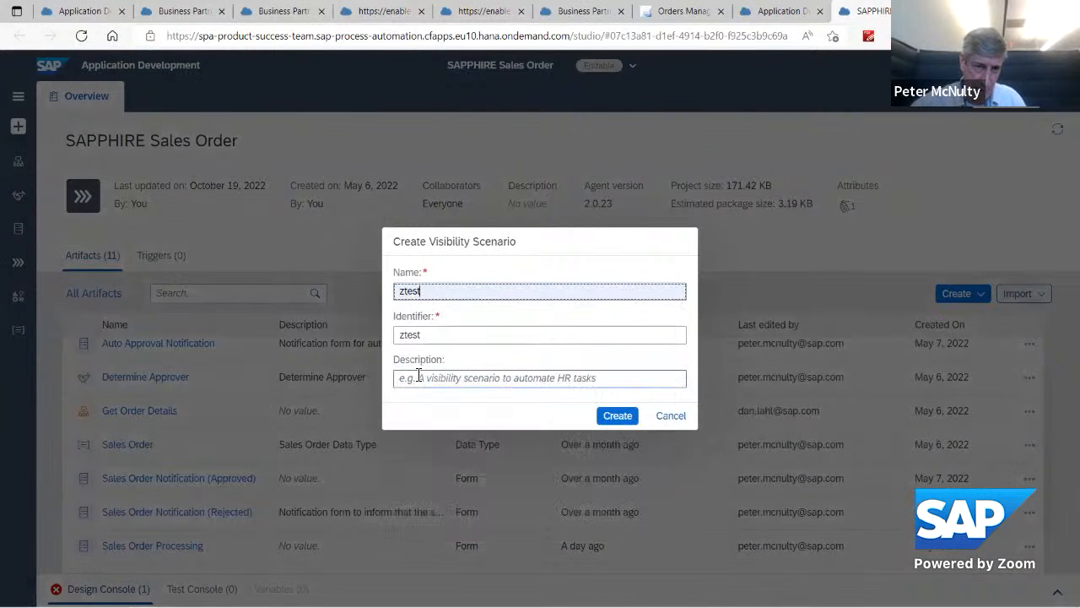
left_click(611, 414)
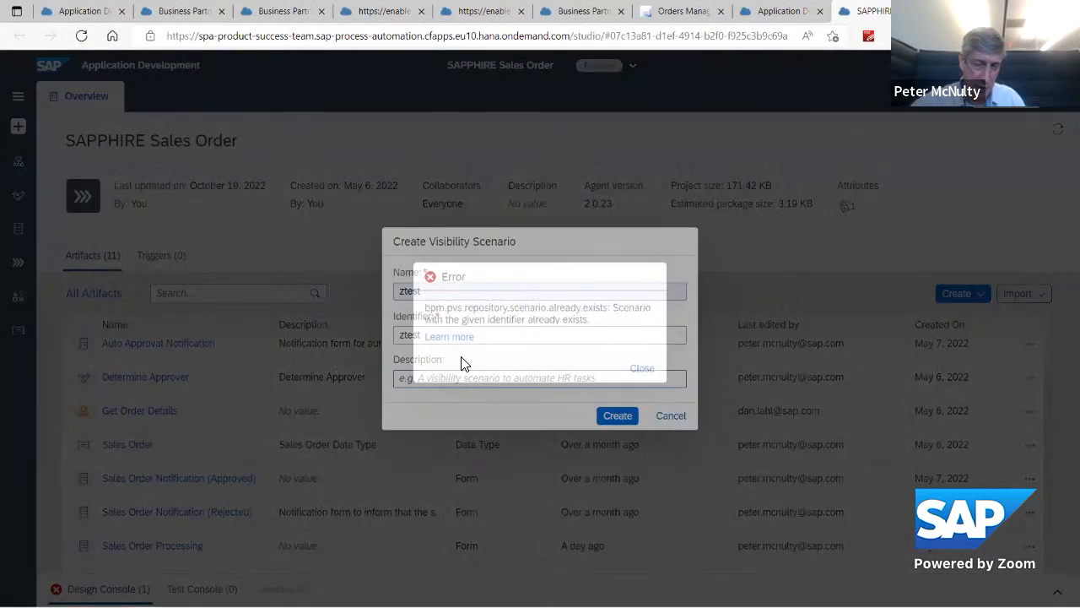
left_click(645, 371)
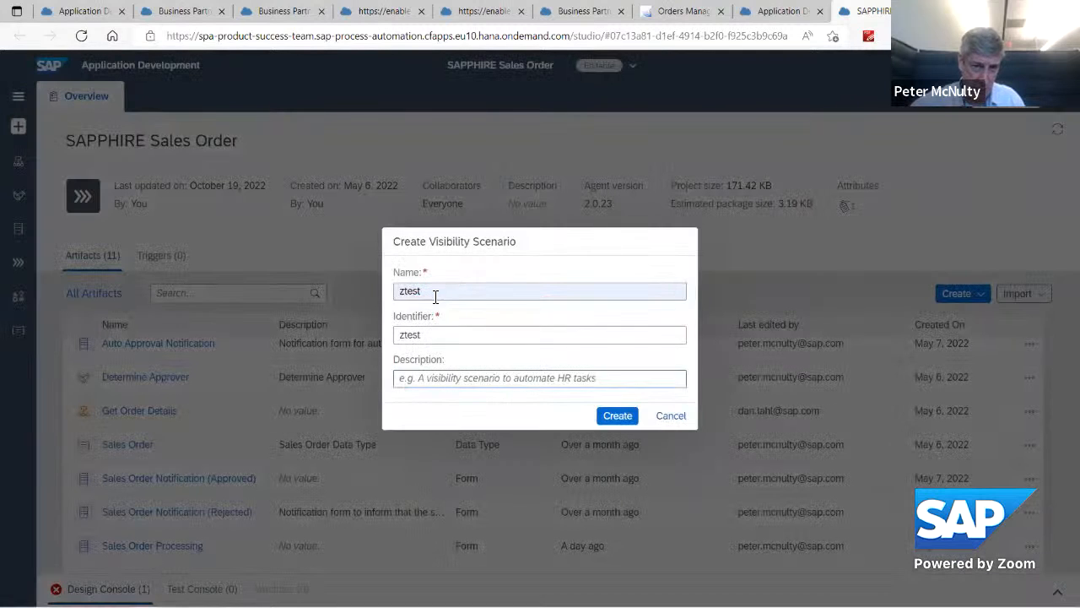
left_click(432, 292)
type("2")
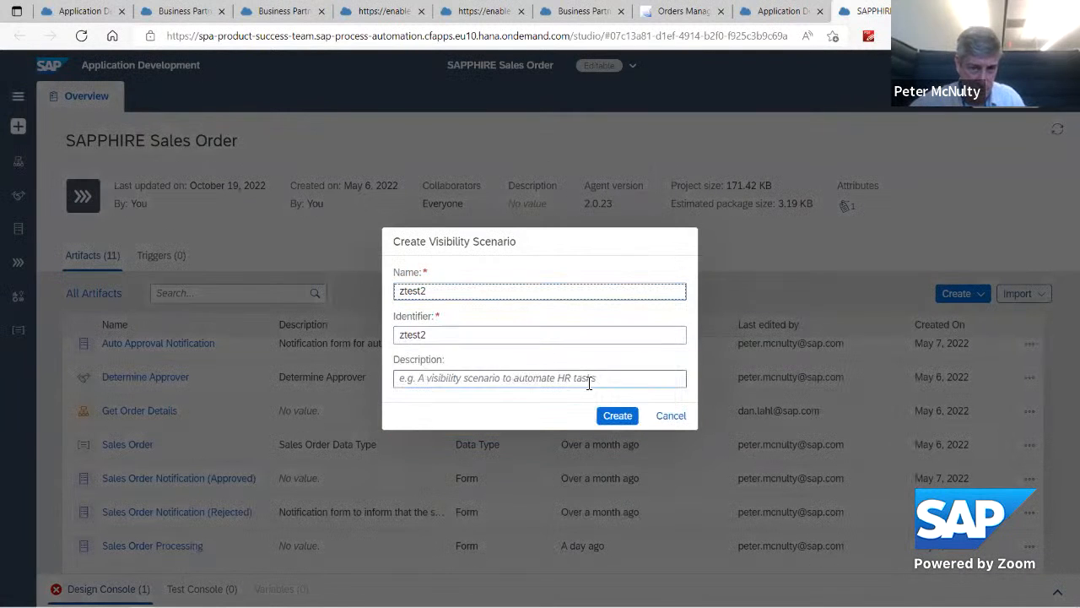
left_click(616, 415)
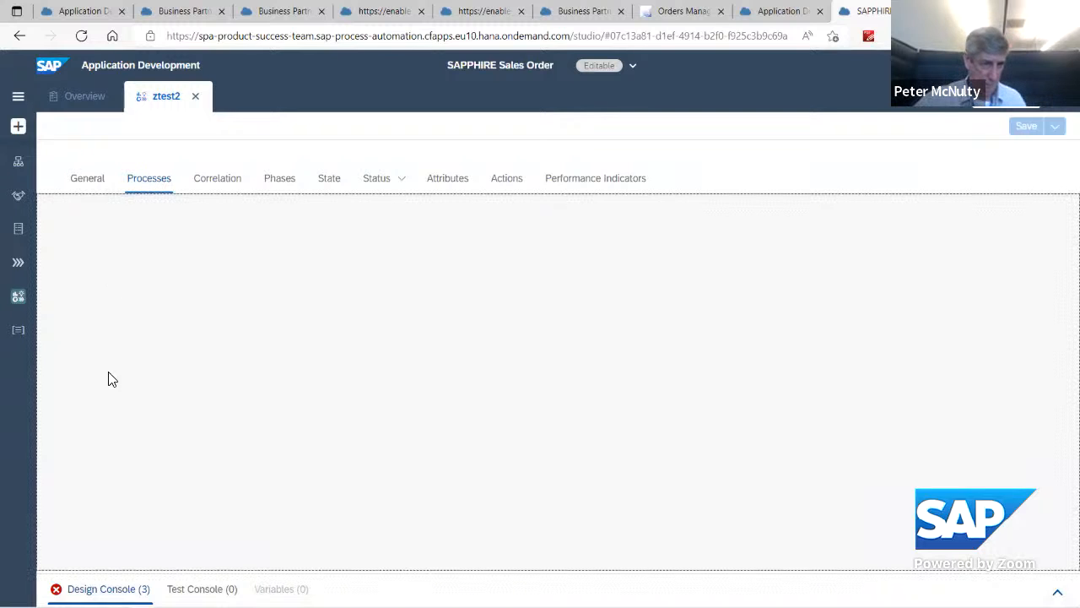
Step: Add the SAPPHIRE Process to the ztest2 visibility scenario
left_click(85, 181)
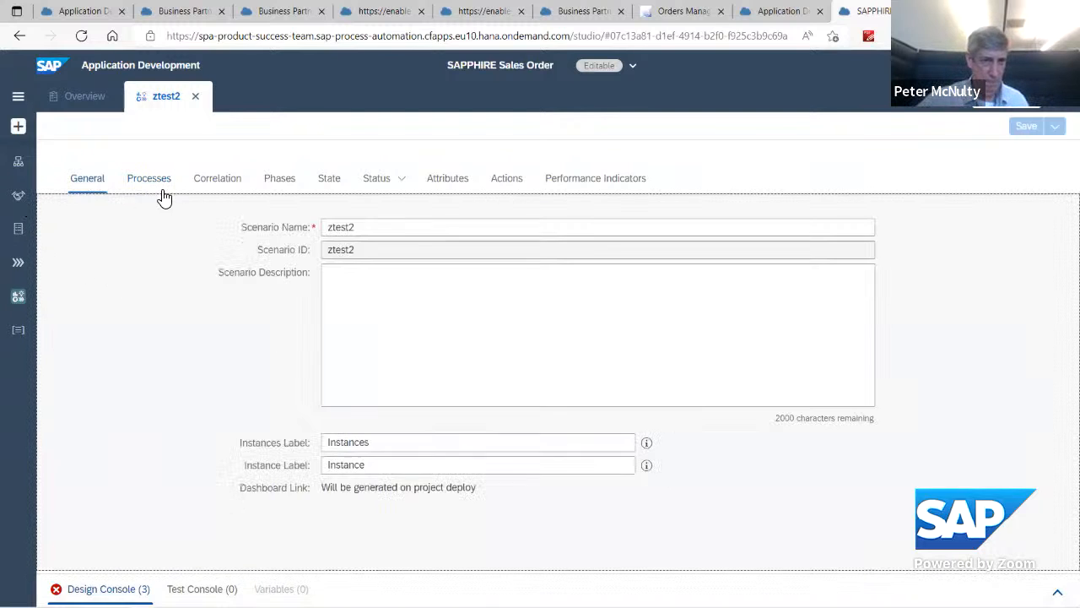
left_click(143, 186)
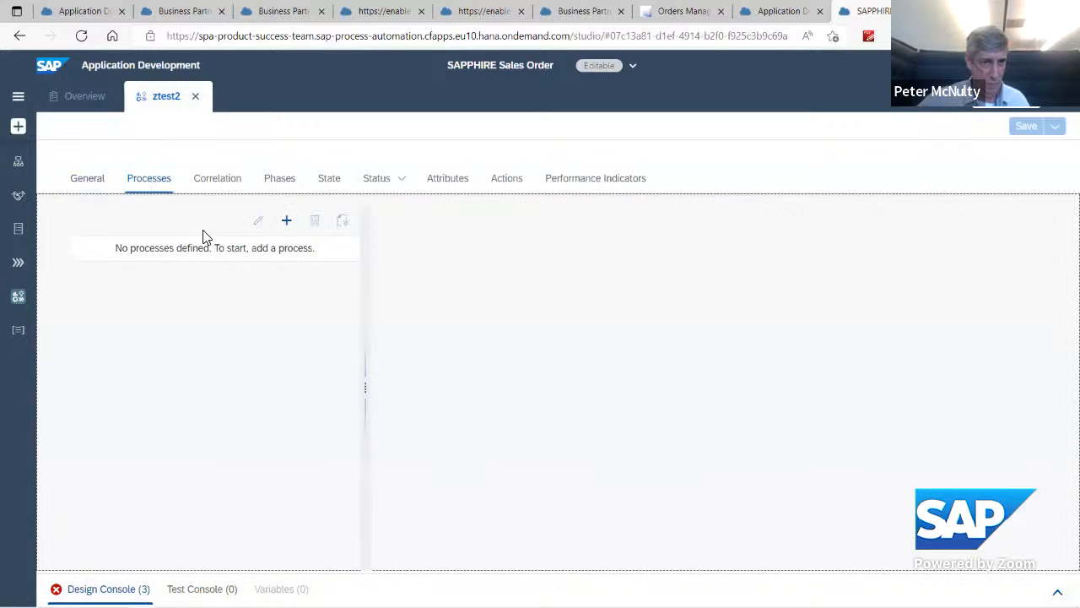
left_click(286, 221)
left_click(273, 250)
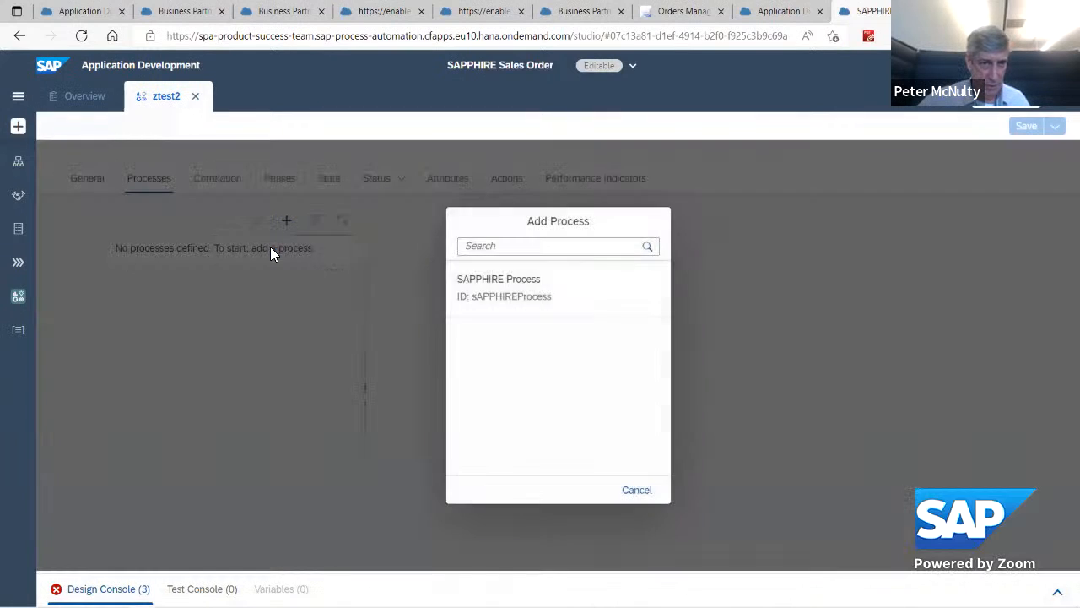
left_click(487, 295)
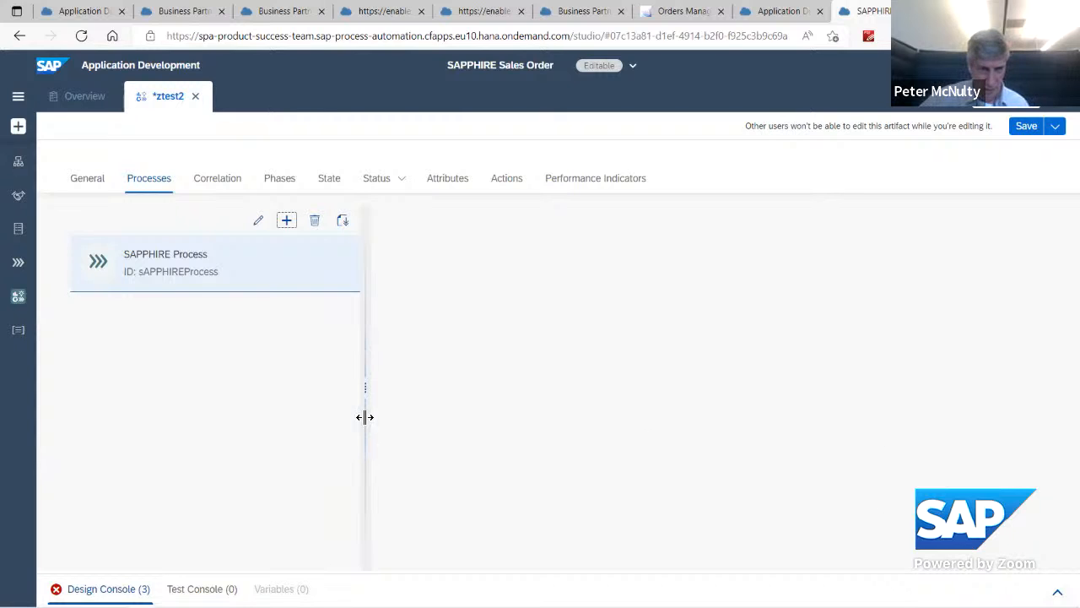
Step: Examine the ztest2 scenario's attributes, its added process and its correlation conditions
left_click_drag(361, 415, 613, 389)
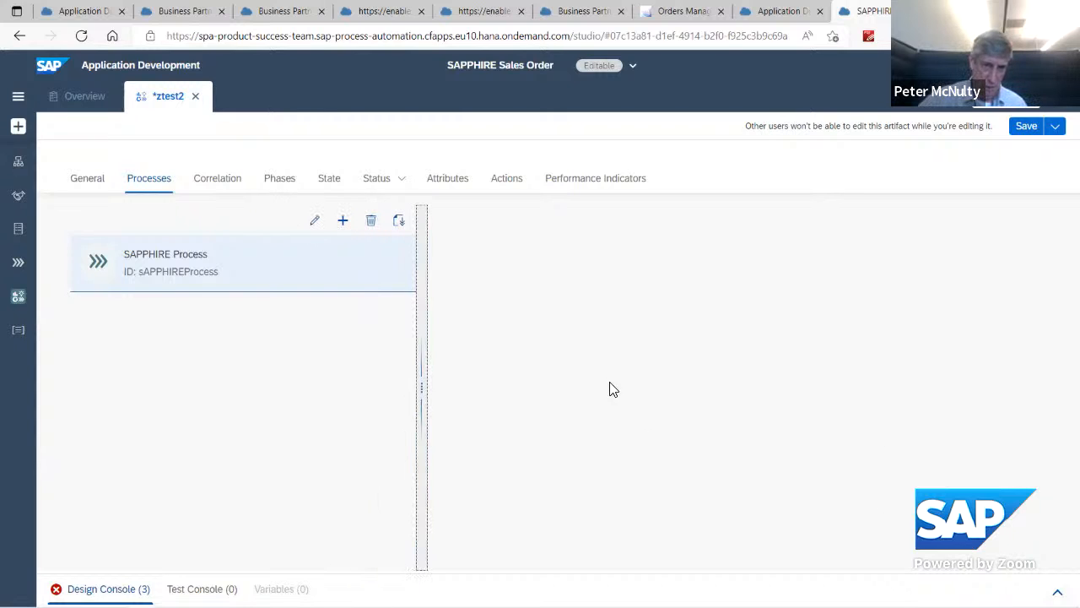
left_click(447, 183)
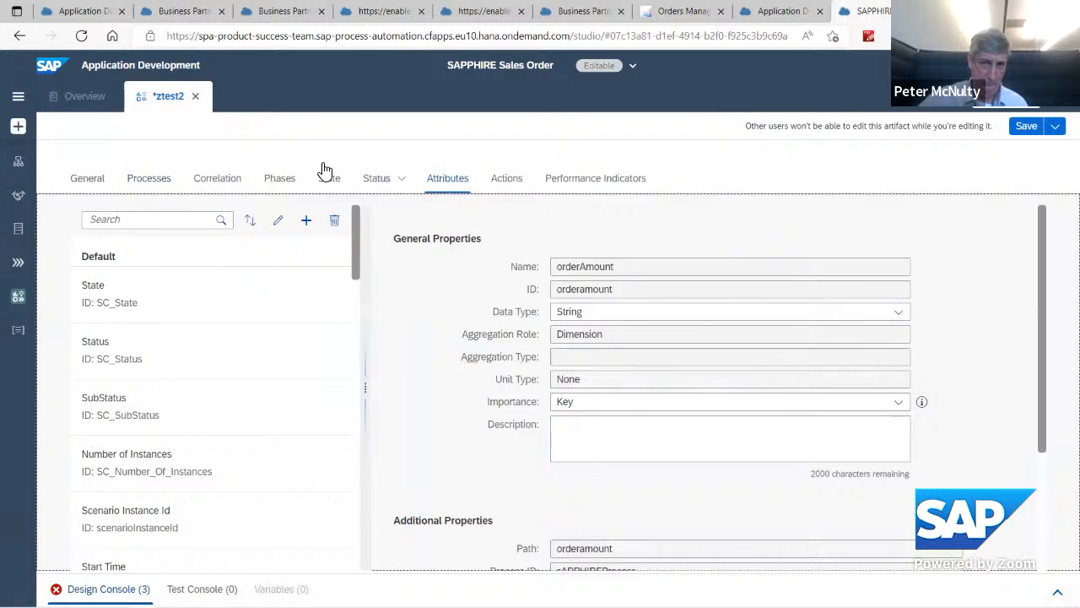
left_click(143, 184)
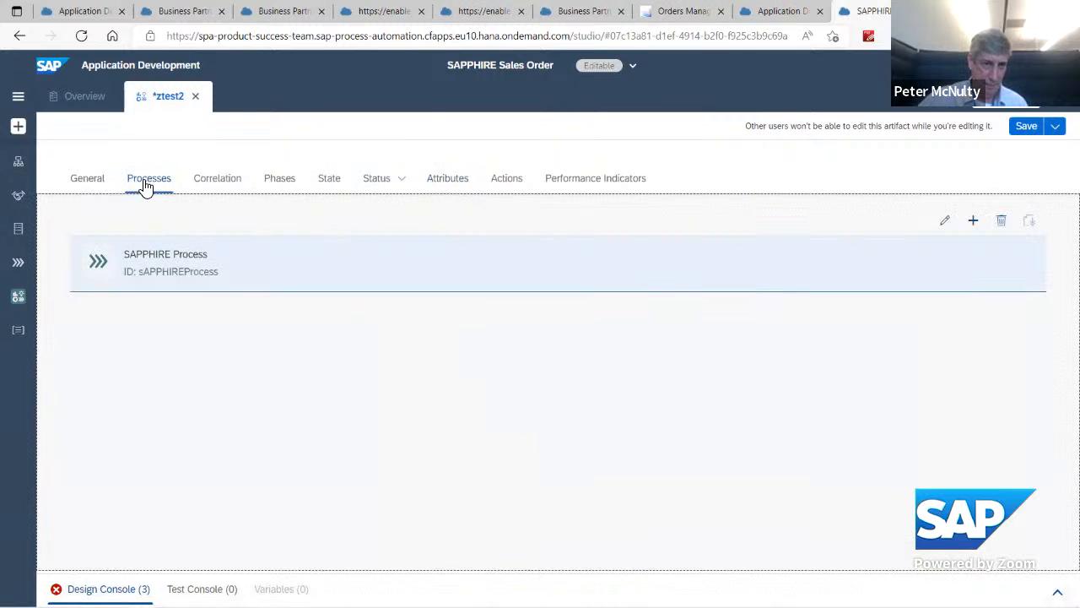
left_click(172, 280)
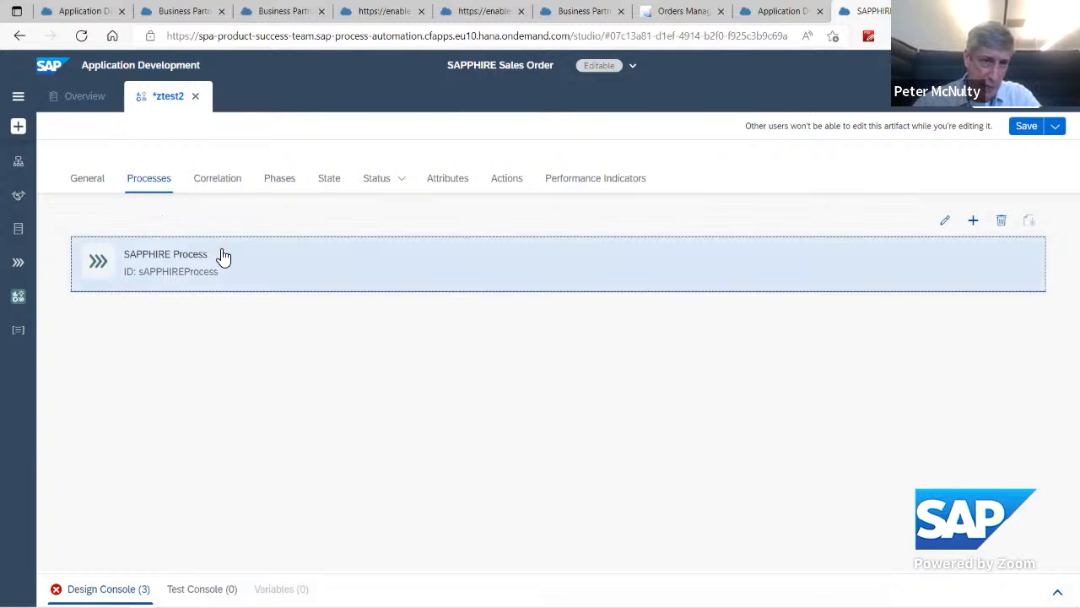
left_click(223, 185)
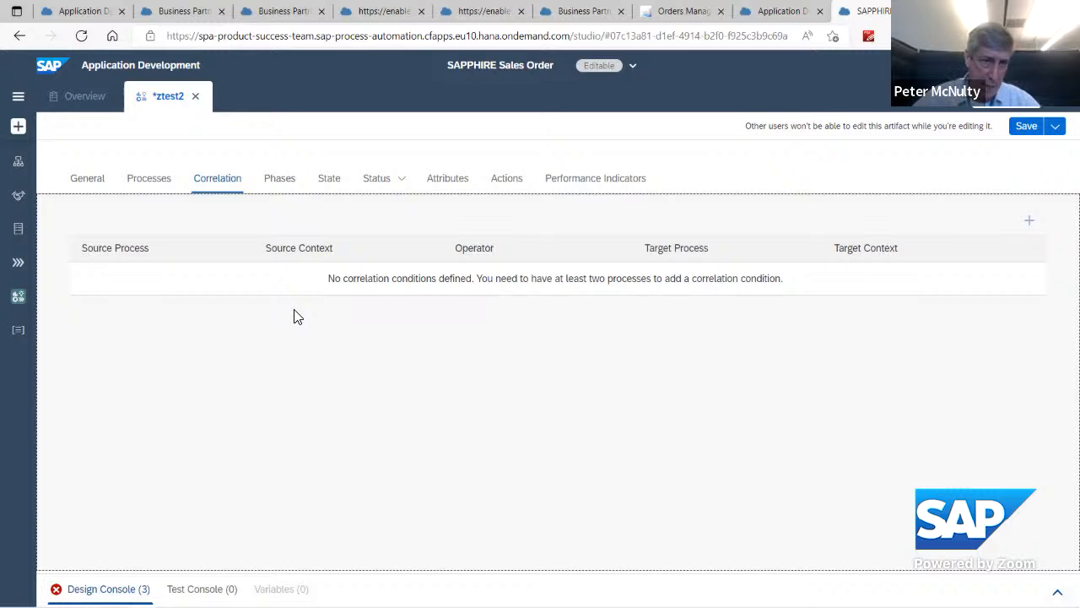
Step: Add a phase named p1 to the ztest2 scenario
left_click(279, 181)
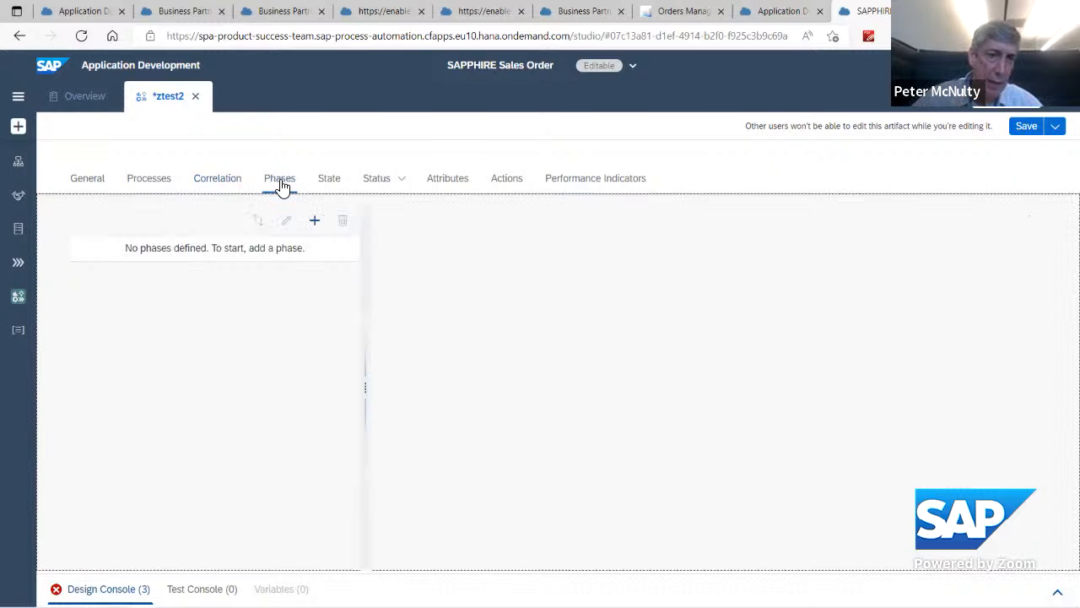
left_click(314, 222)
left_click(496, 340)
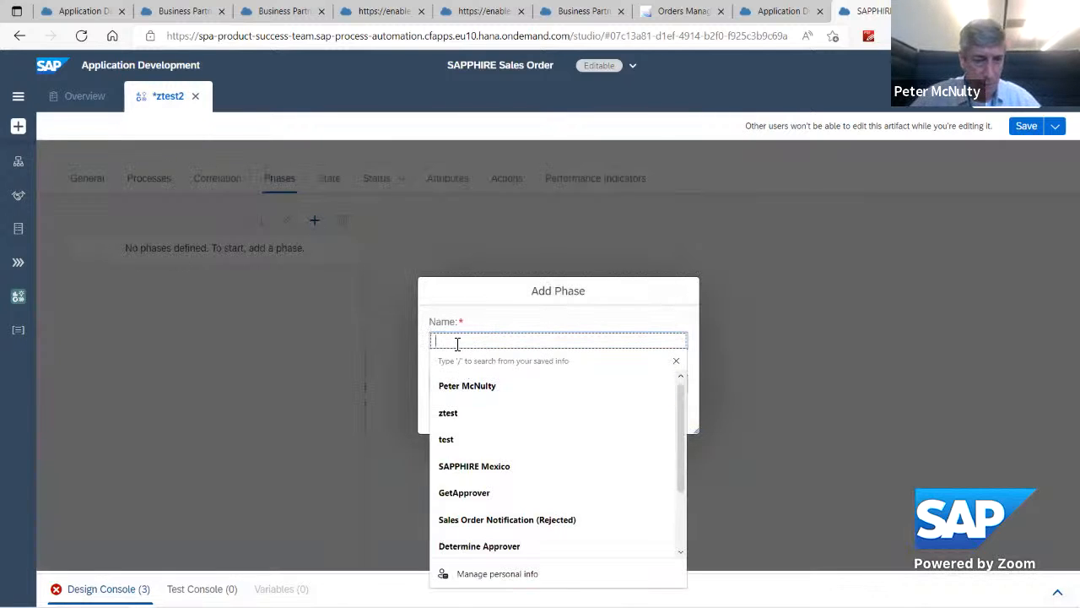
type("p1")
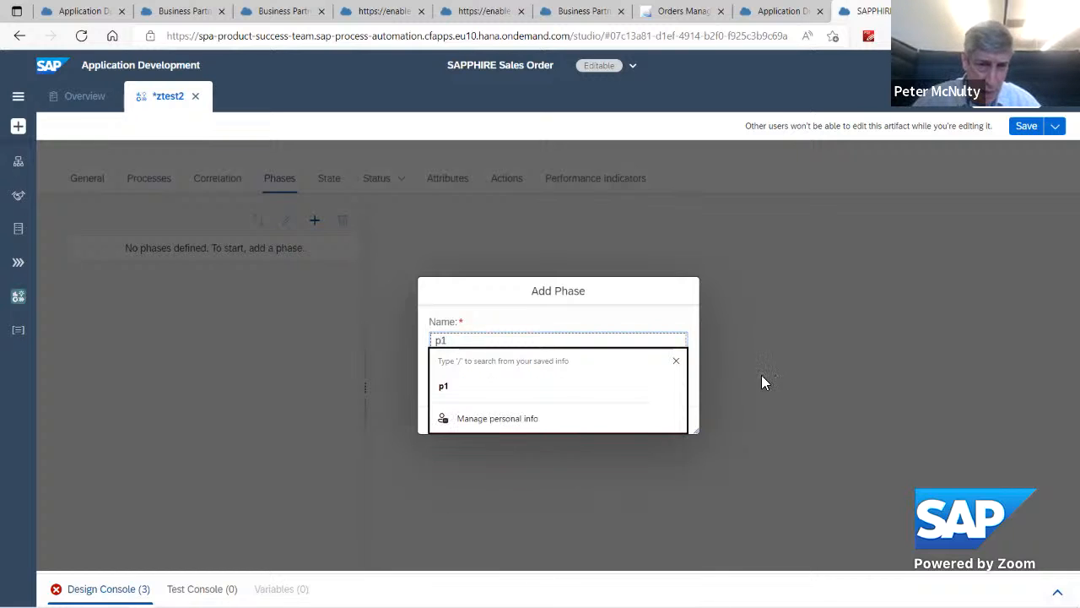
left_click(794, 354)
left_click(587, 390)
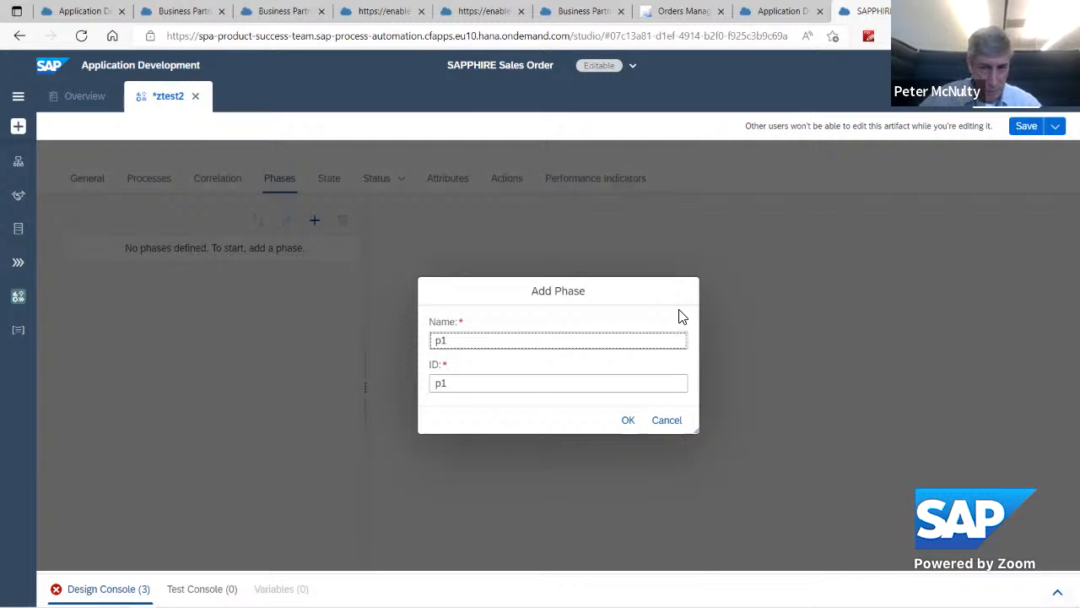
left_click(624, 422)
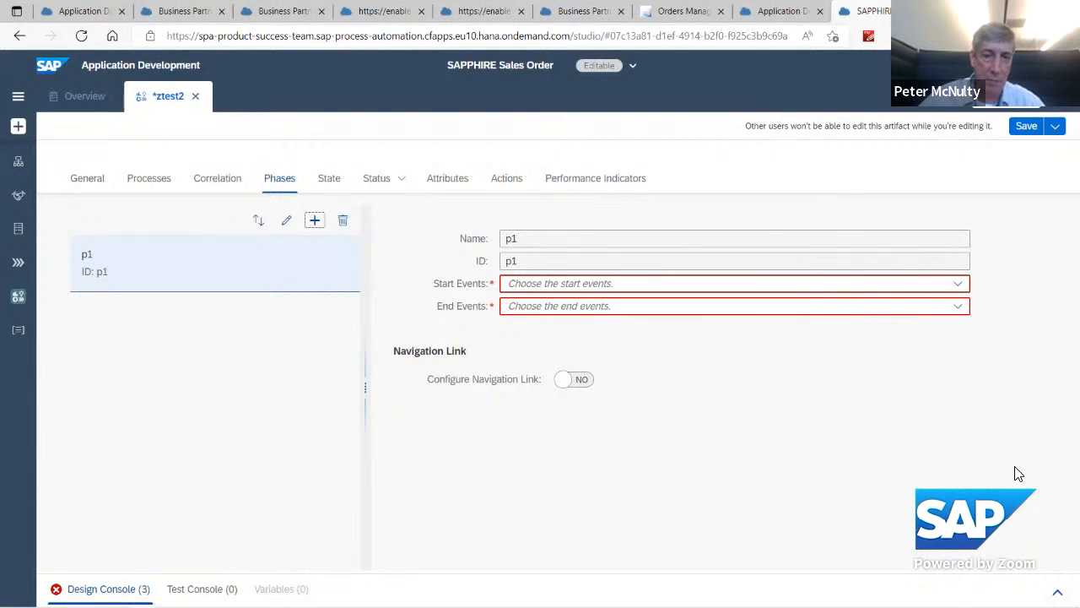
Step: Set StartEvent Started as the start event of phase p1
left_click(958, 287)
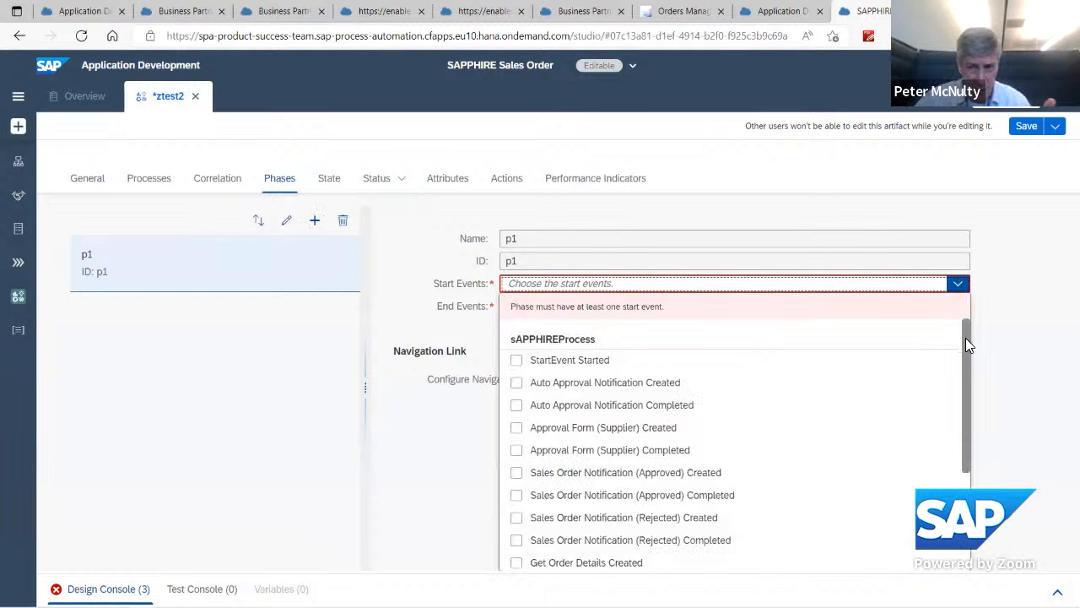
left_click_drag(967, 349, 968, 351)
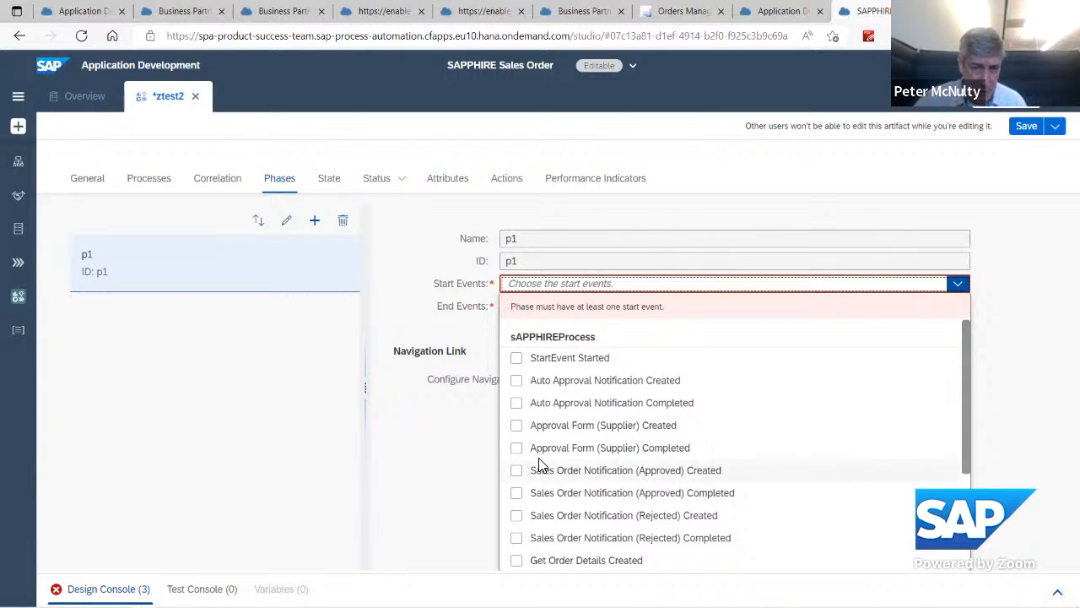
left_click(517, 360)
left_click(445, 326)
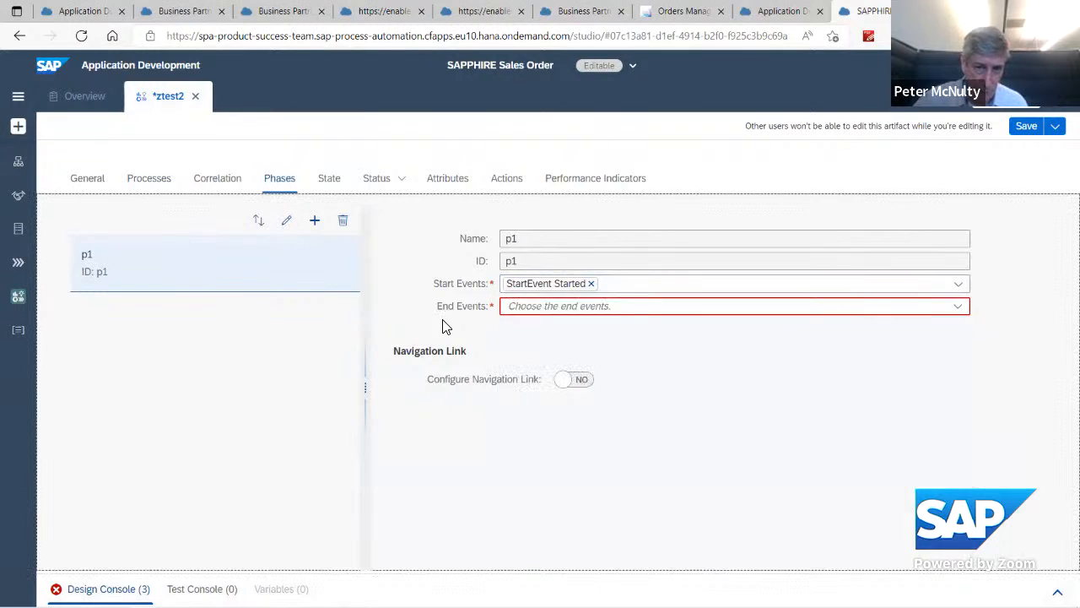
Step: Set Get Order Details Completed as the end event of phase p1
left_click(557, 307)
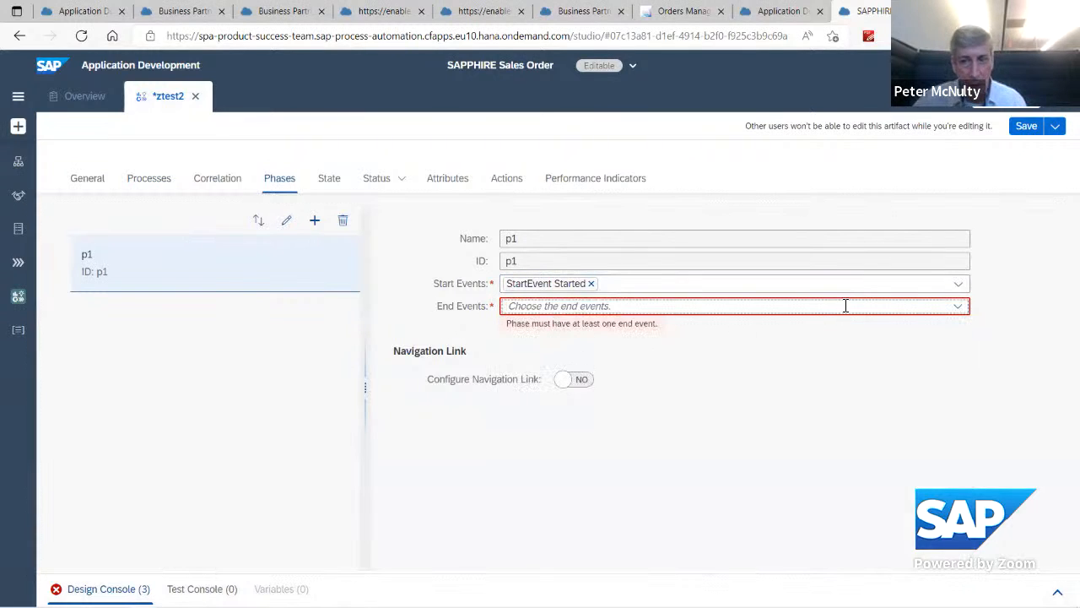
left_click(960, 307)
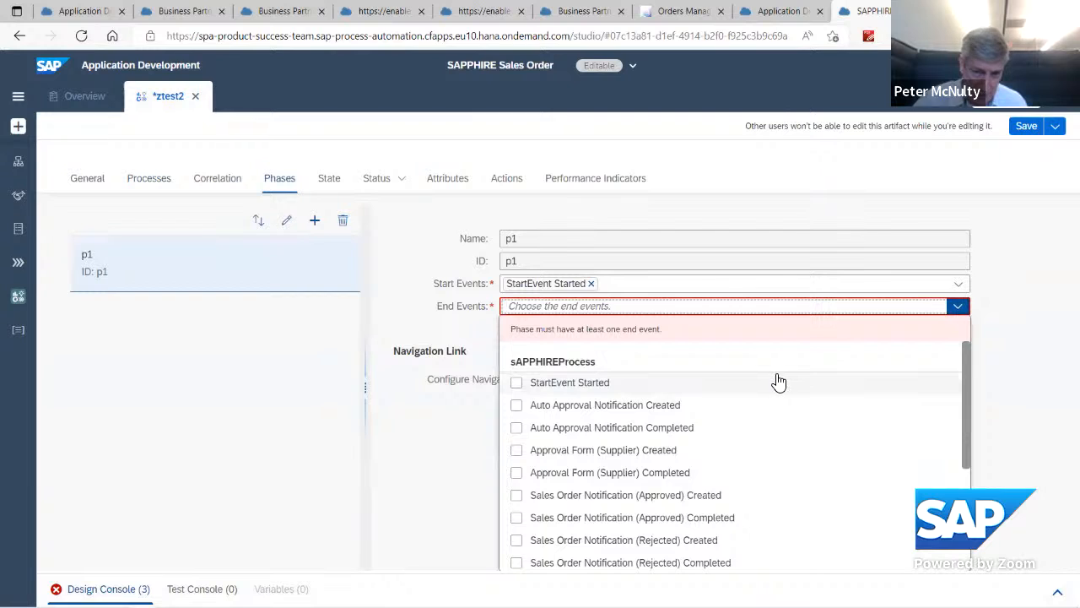
scroll(778, 382, "down", 1)
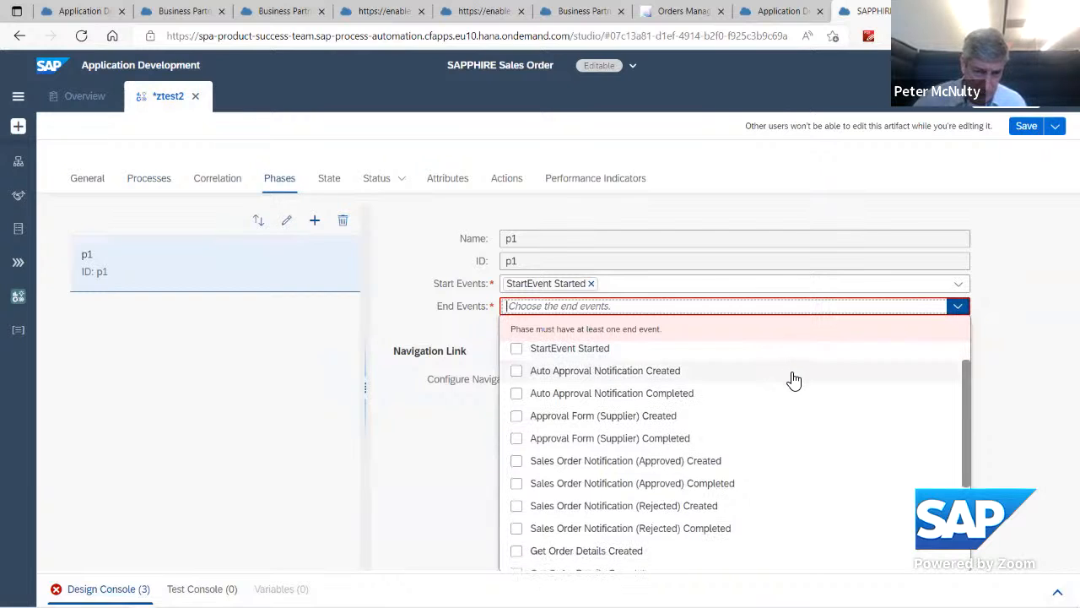
scroll(794, 380, "down", 3)
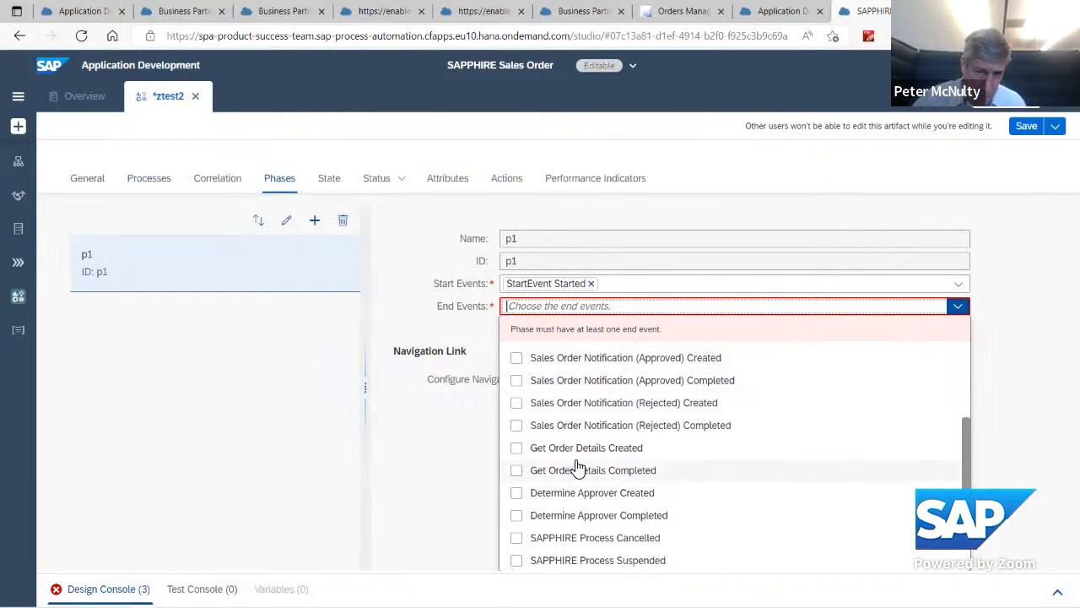
left_click(516, 472)
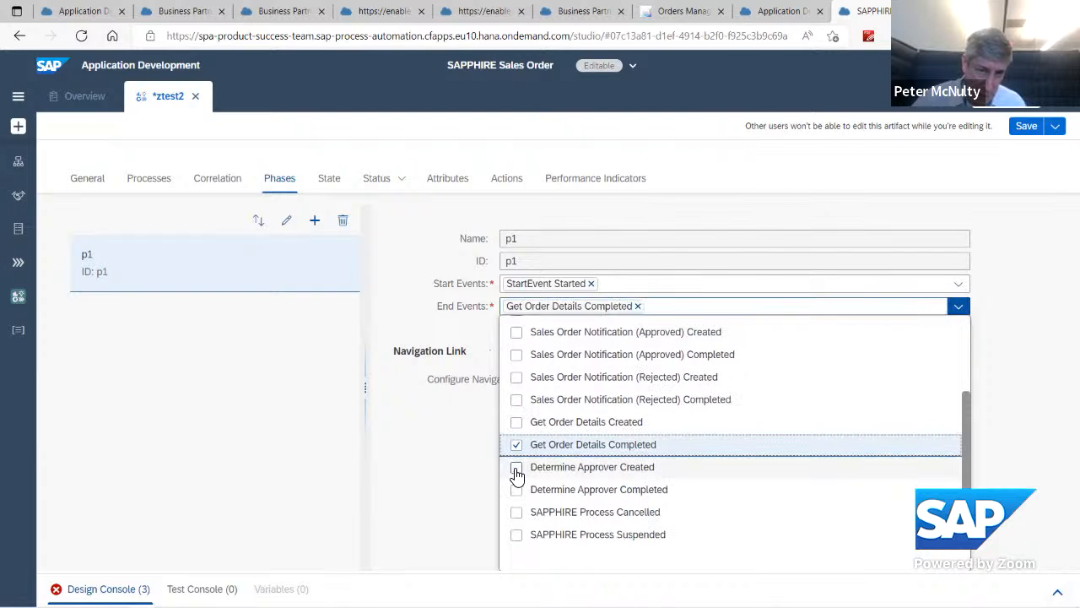
left_click(419, 500)
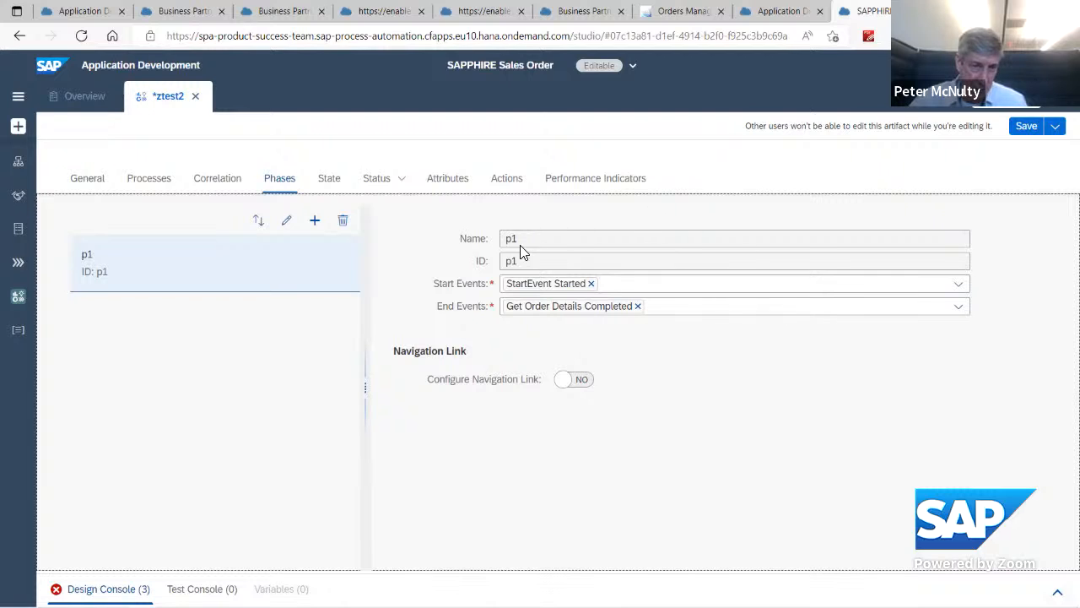
Step: Add a second phase named p2 with ID p2 to the ztest2 scenario
left_click(314, 218)
left_click(466, 342)
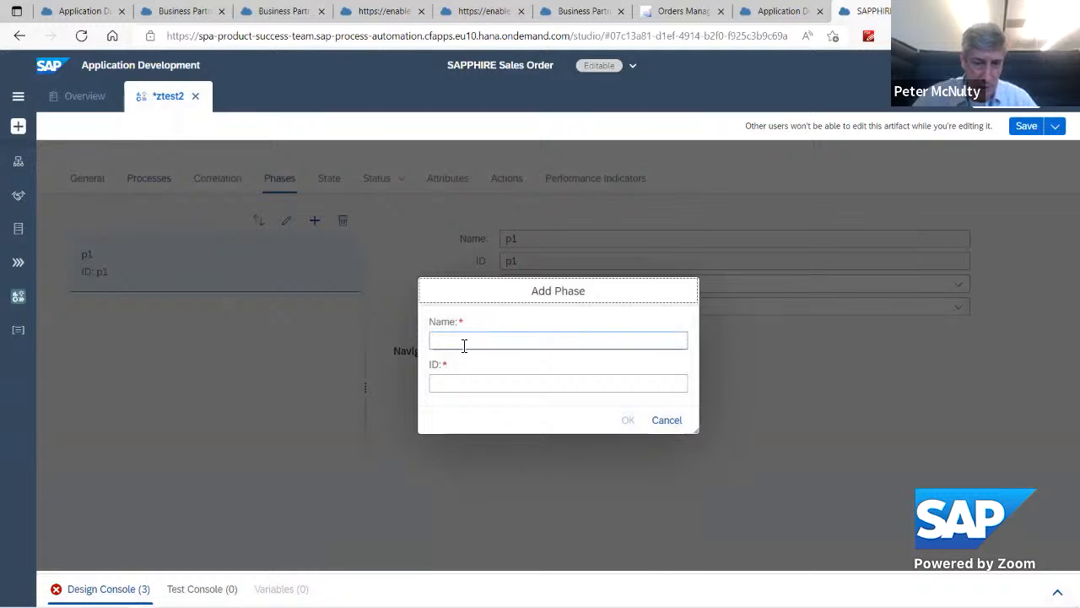
type("p")
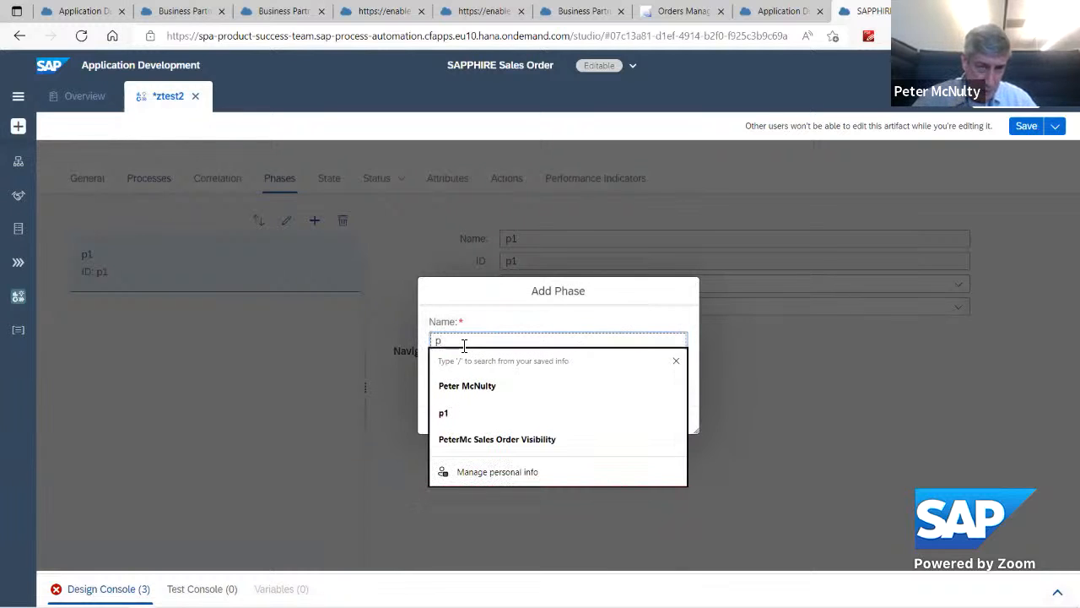
type("2")
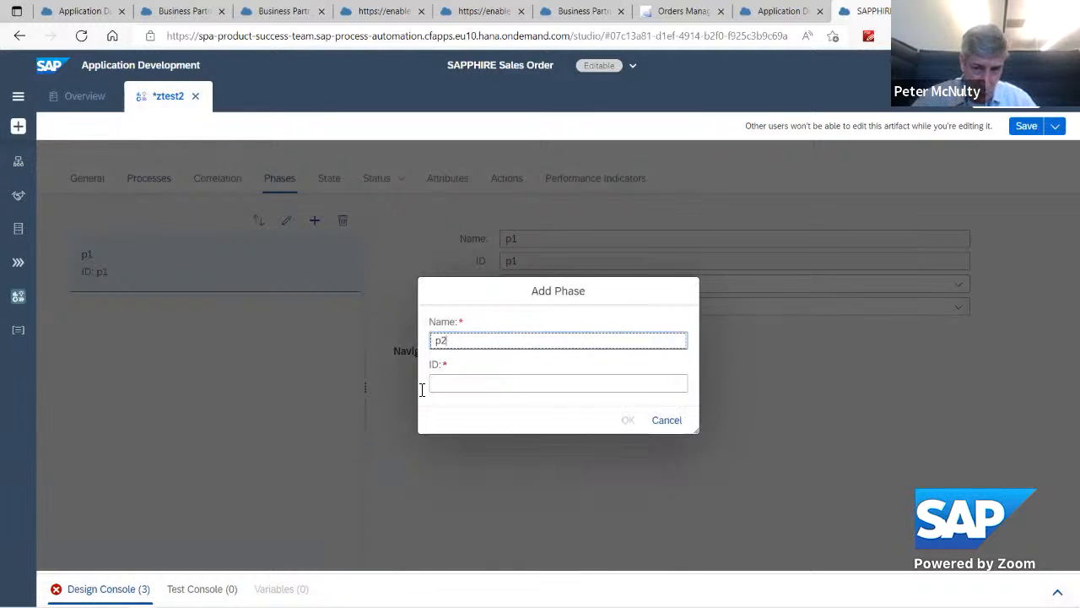
left_click(488, 395)
left_click(627, 420)
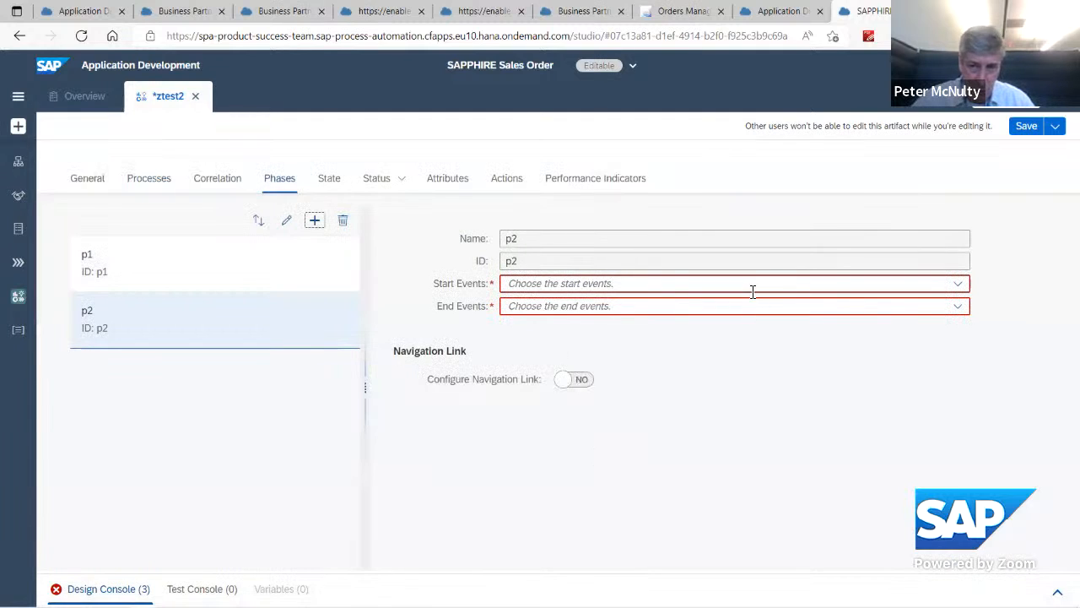
Step: Set Auto Approval Notification Created and Approval Form (Supplier) Created as the start events of phase p2
left_click(958, 284)
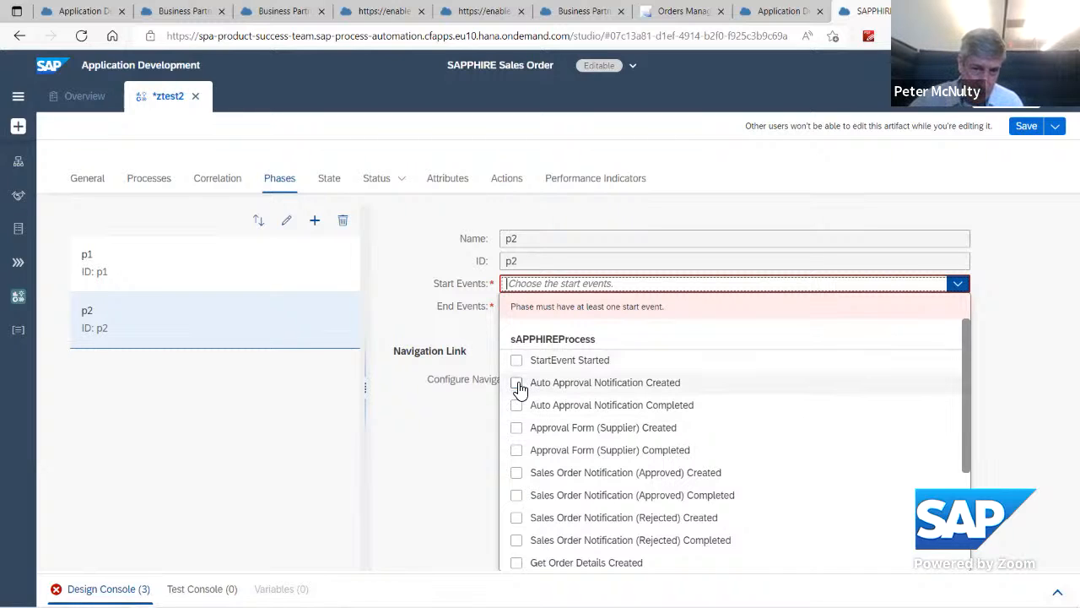
left_click(517, 384)
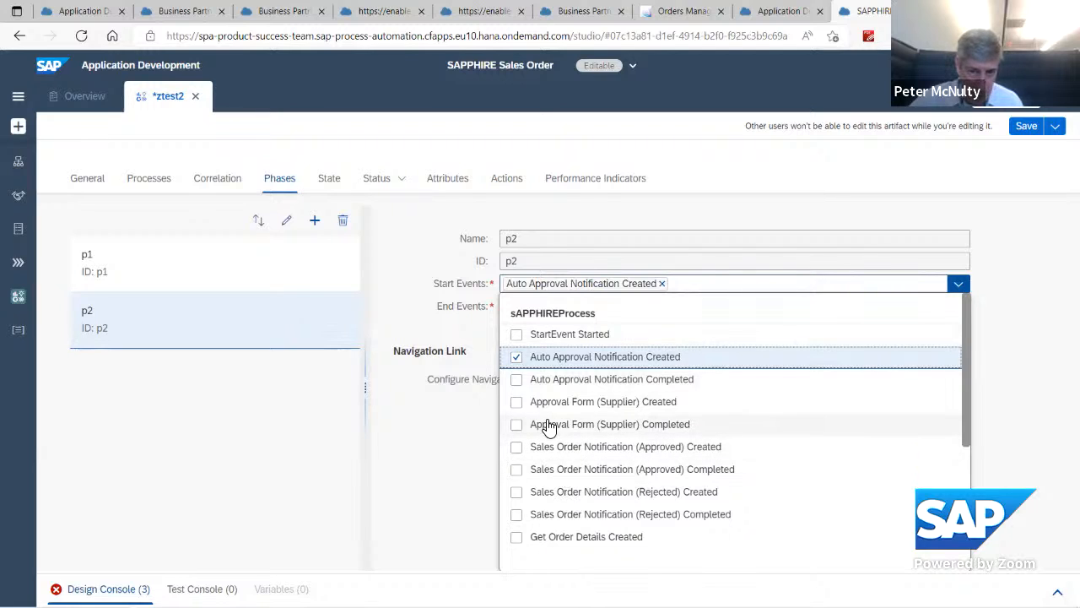
left_click(517, 408)
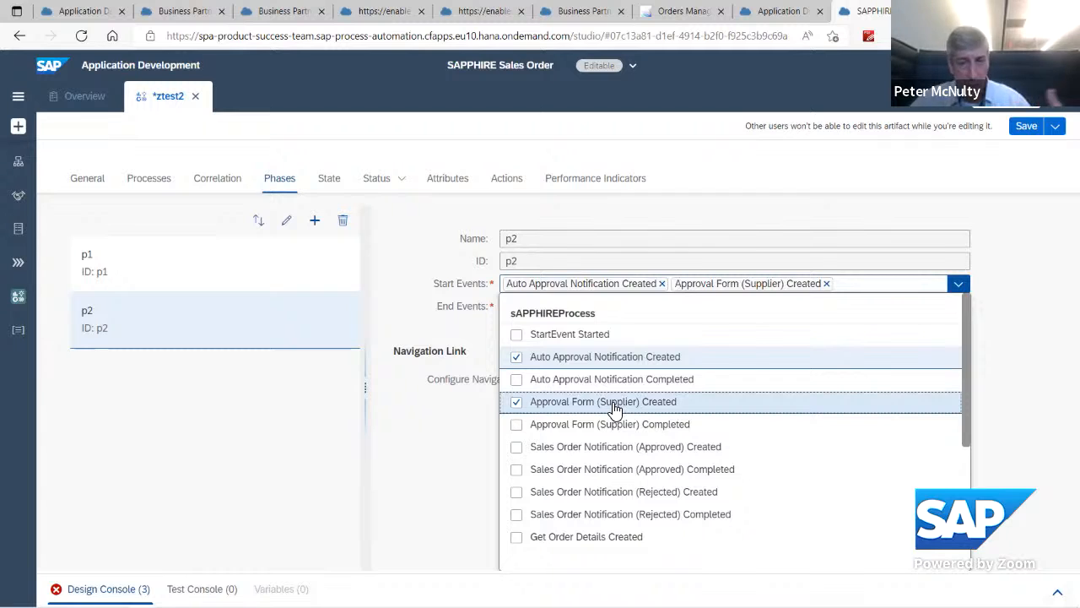
left_click(426, 490)
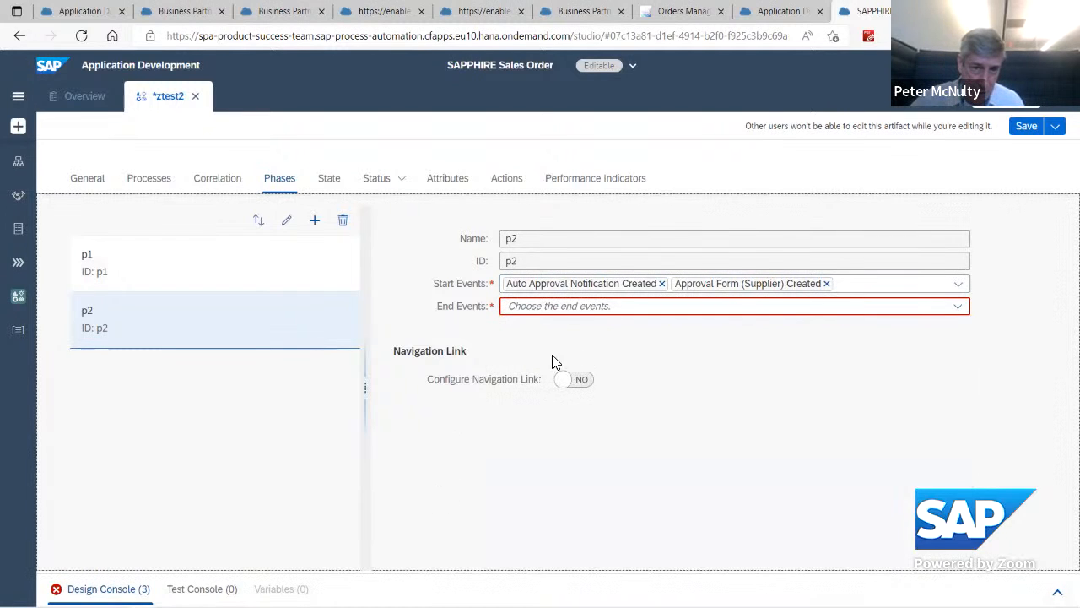
Step: Set Approval Form (Supplier) Completed as the end event of phase p2
left_click(557, 307)
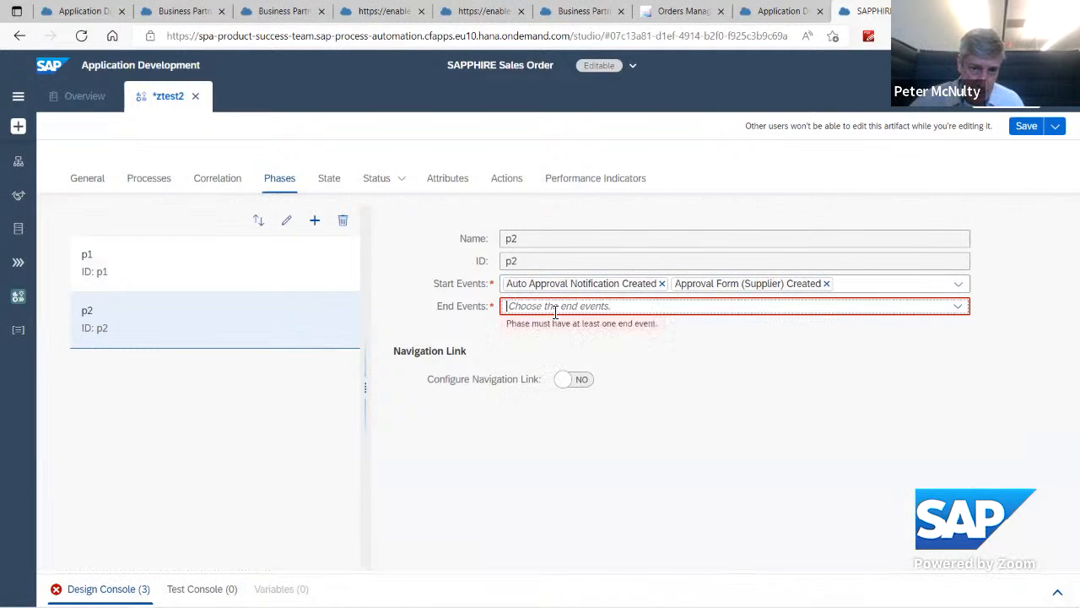
left_click(958, 307)
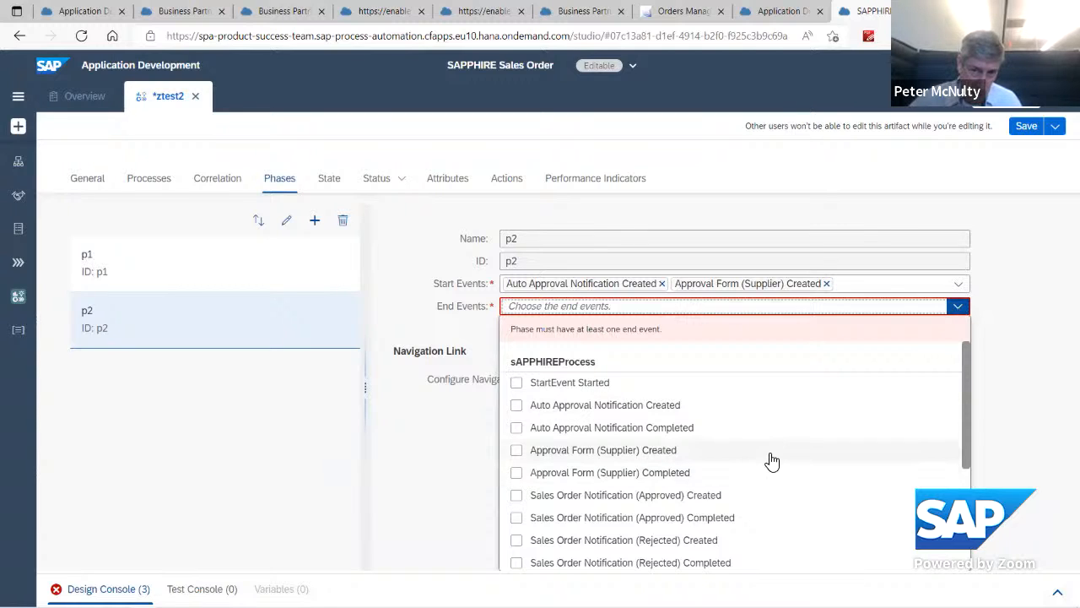
left_click(650, 473)
left_click(651, 472)
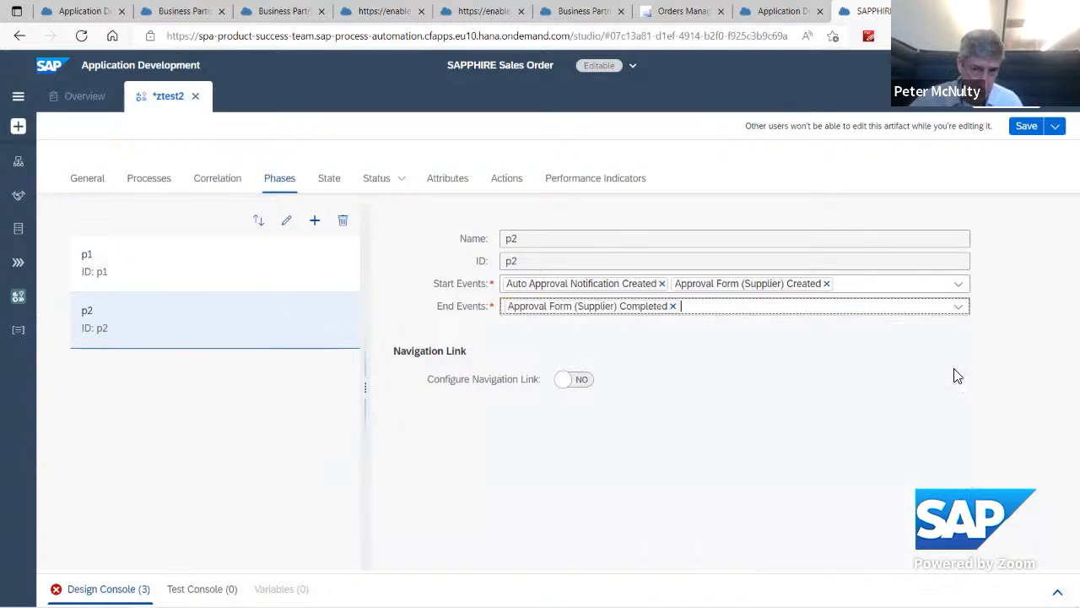
left_click(742, 465)
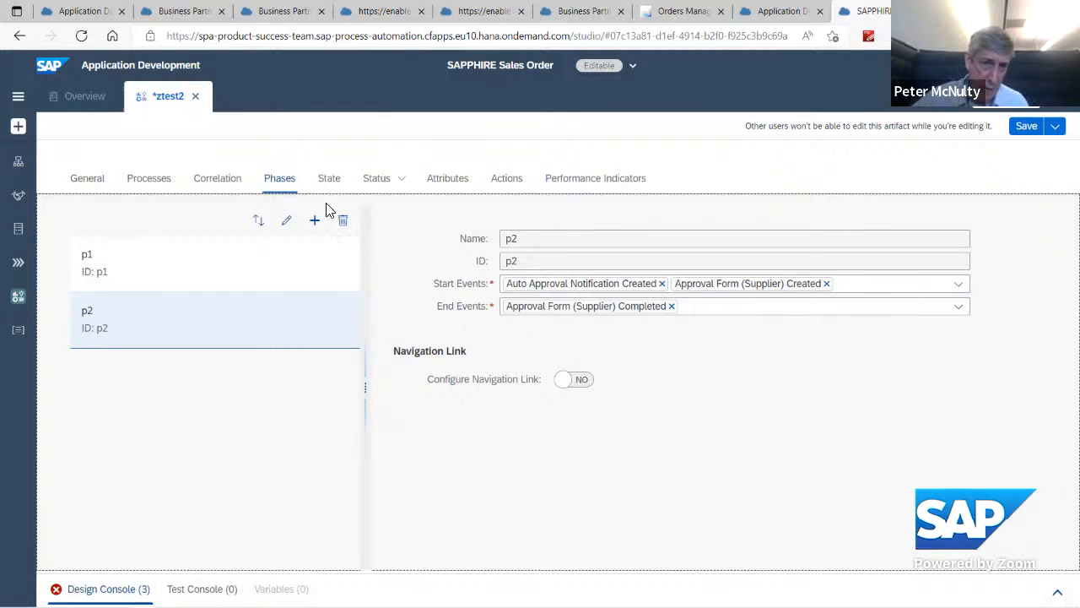
Step: Examine the scenario's state definitions and the events available for the Completed and Abruptly Ended states
left_click(329, 182)
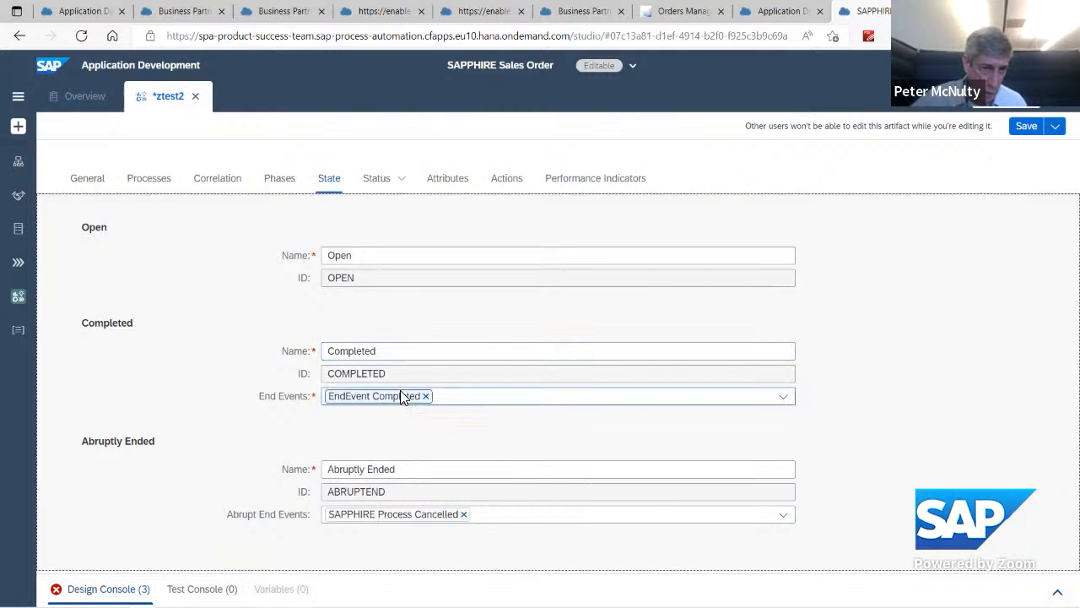
left_click(791, 402)
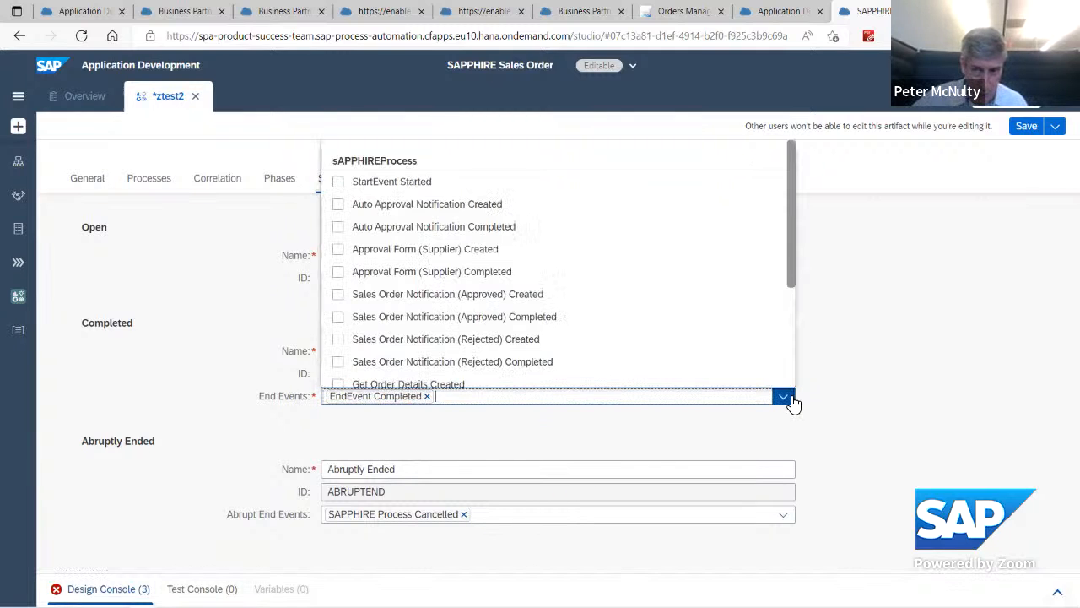
left_click(908, 385)
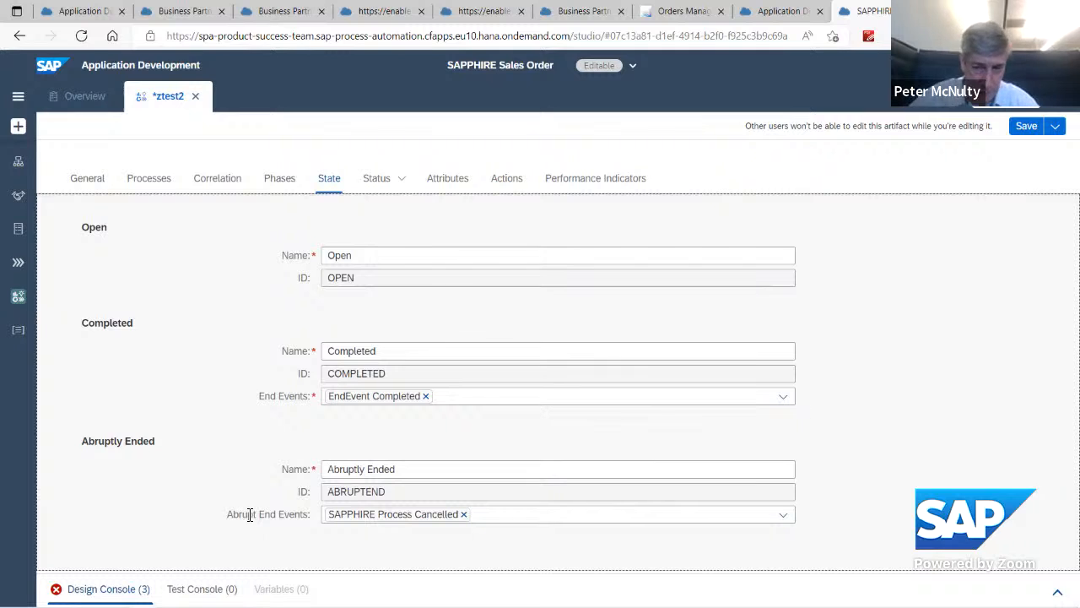
left_click(782, 514)
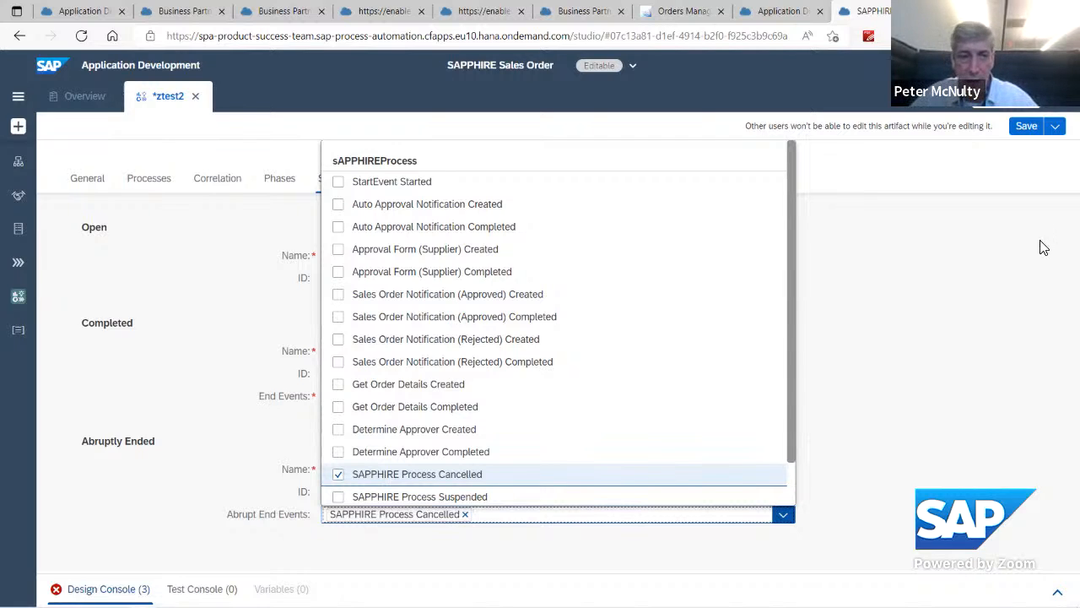
left_click(951, 333)
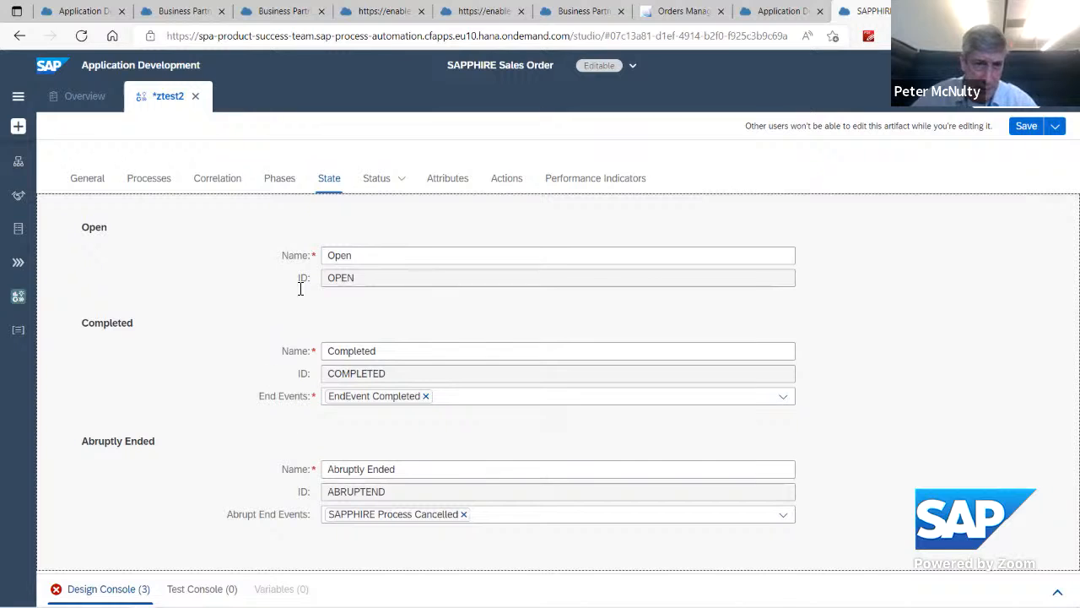
Step: Set the target type of the scenario's status to Constant
left_click(377, 185)
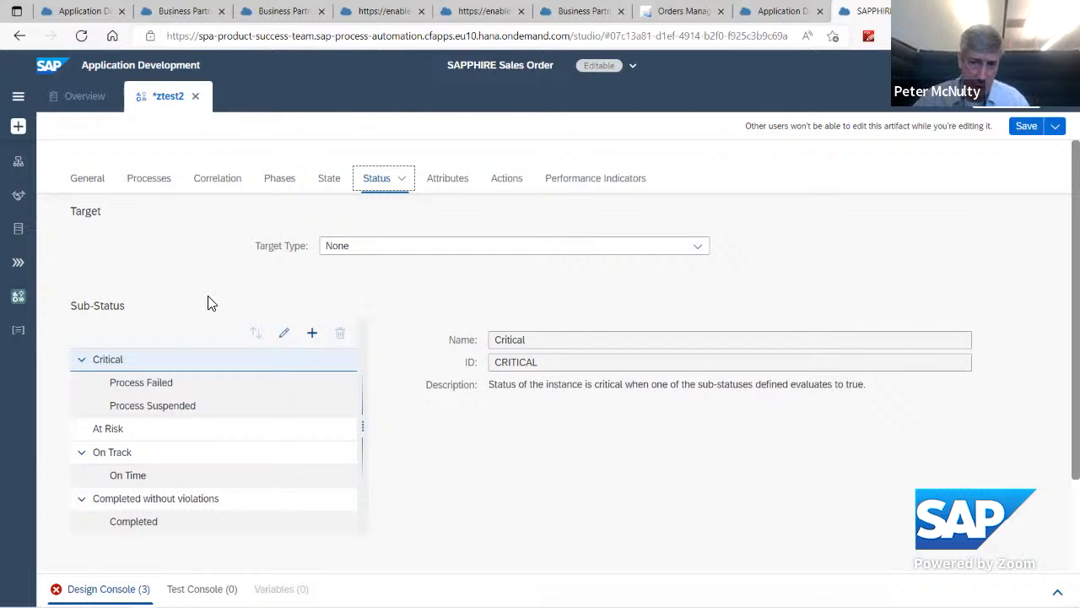
left_click(697, 251)
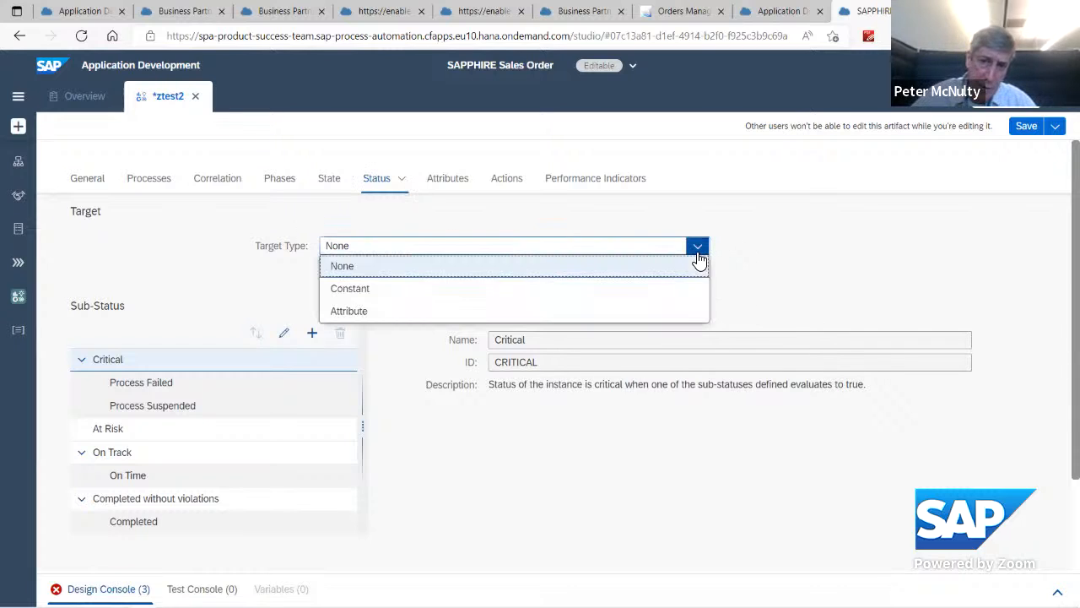
left_click(494, 288)
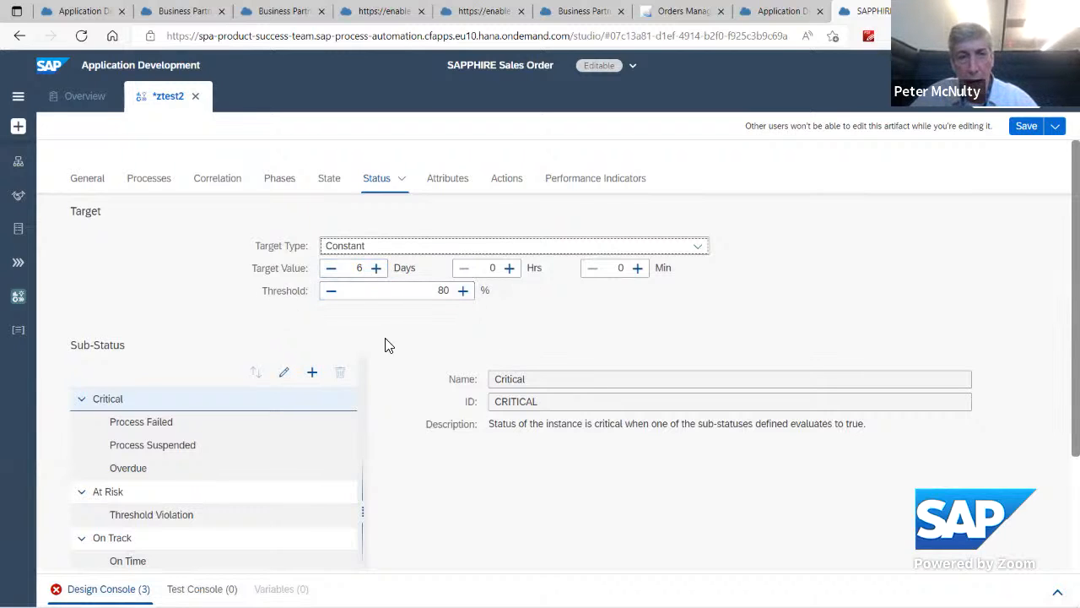
Step: Try Attribute as the status target type, check its attribute choices, and return the target type to Constant
left_click(697, 247)
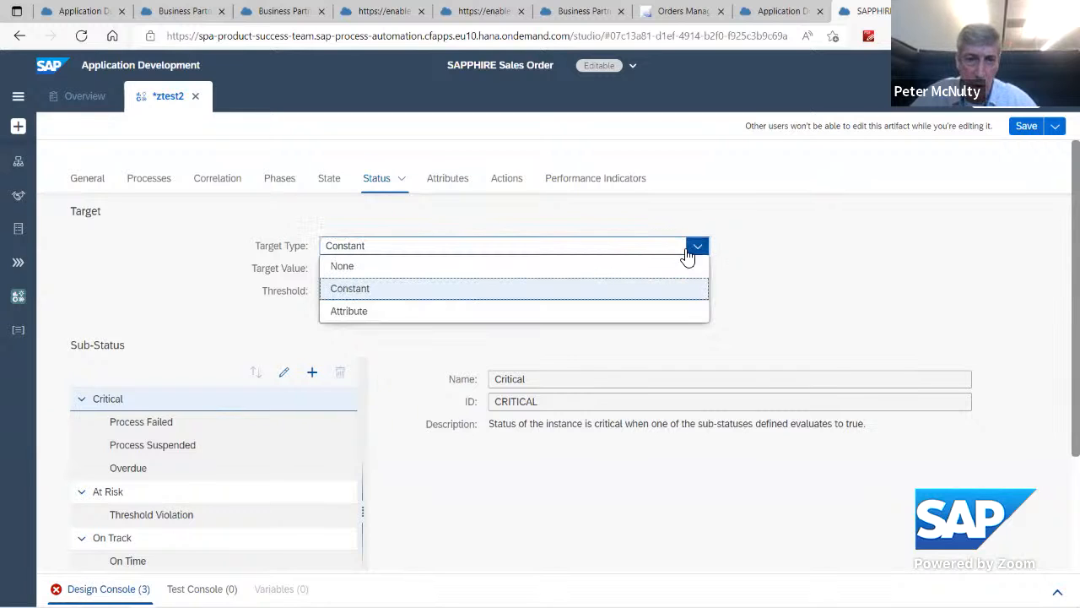
left_click(386, 314)
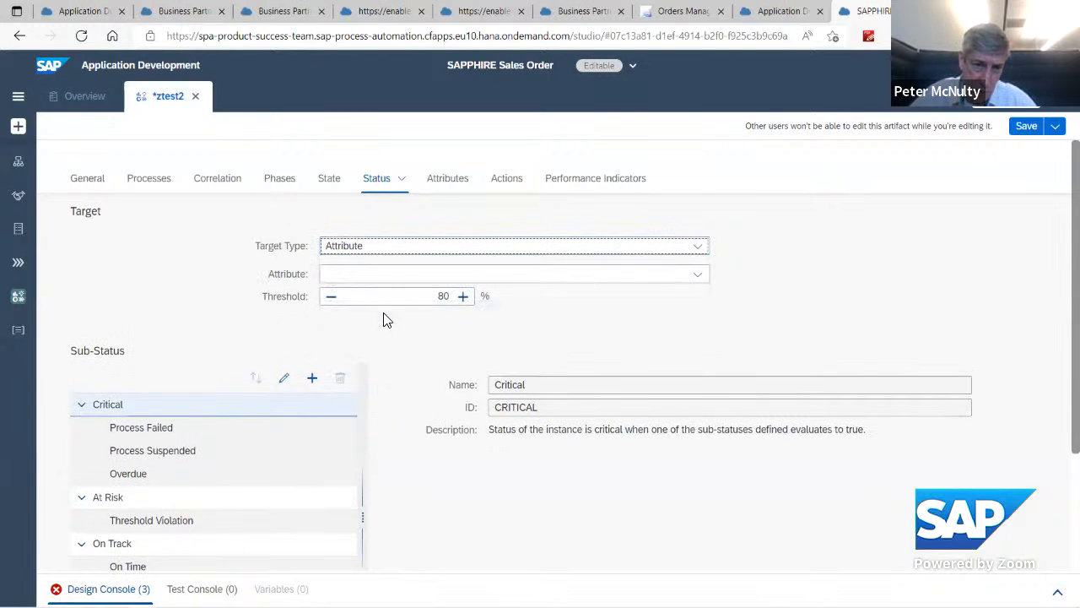
left_click(700, 285)
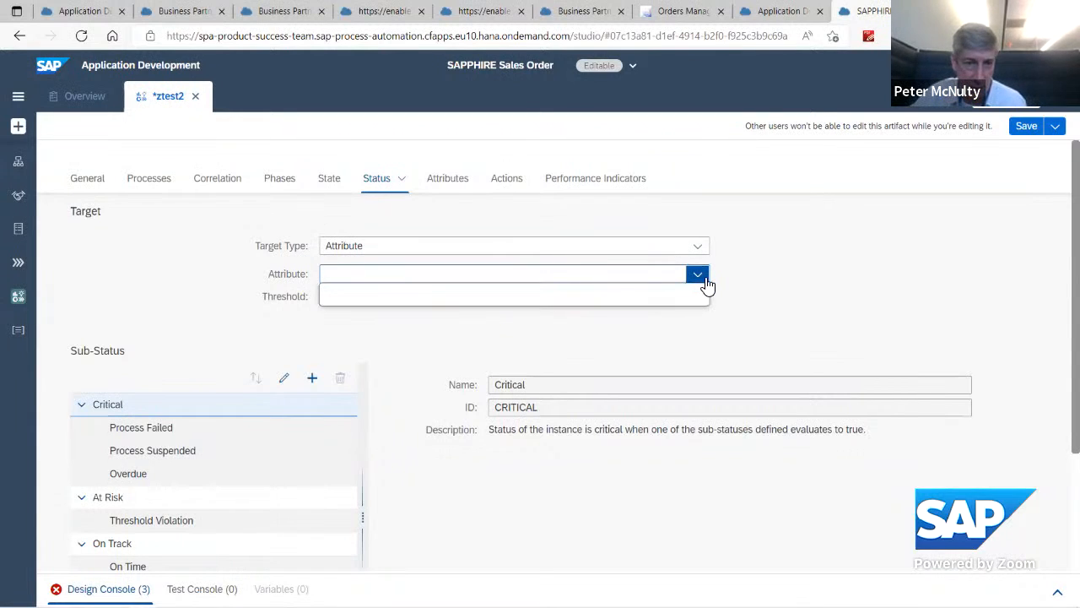
left_click(774, 278)
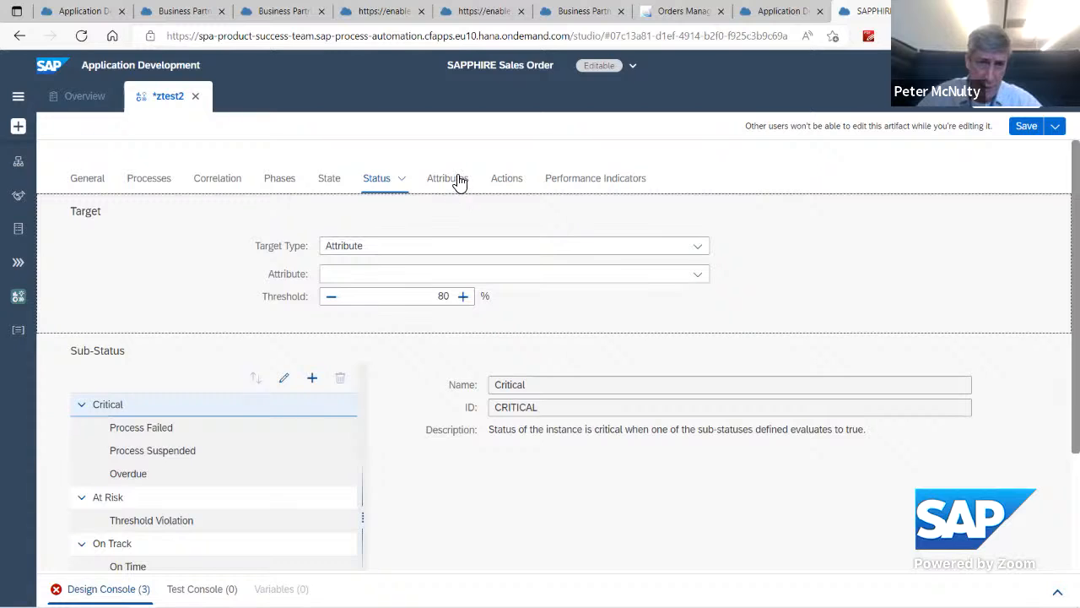
left_click(699, 249)
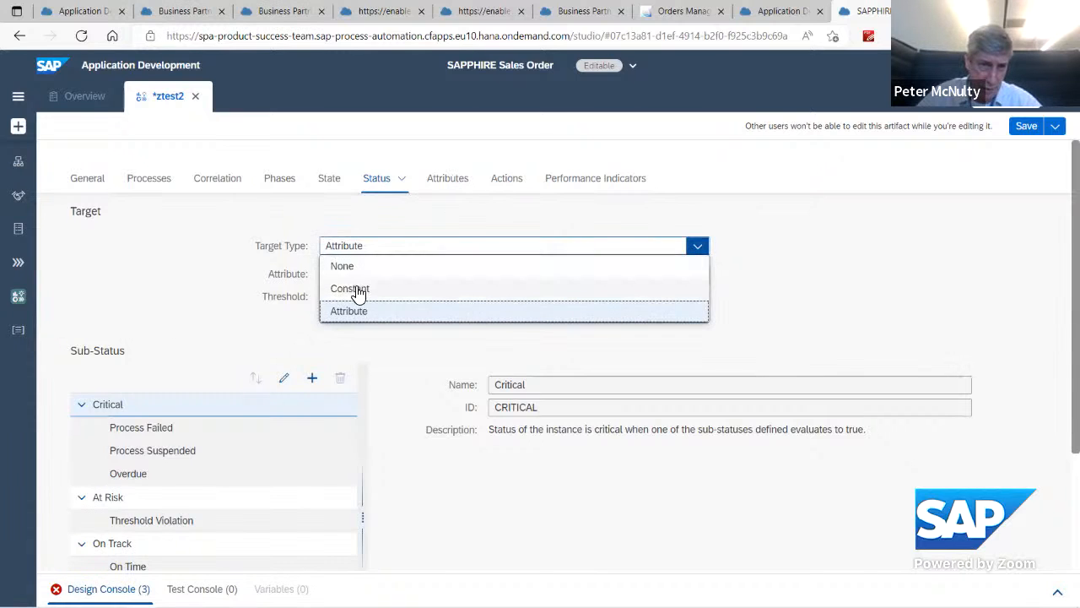
left_click(358, 290)
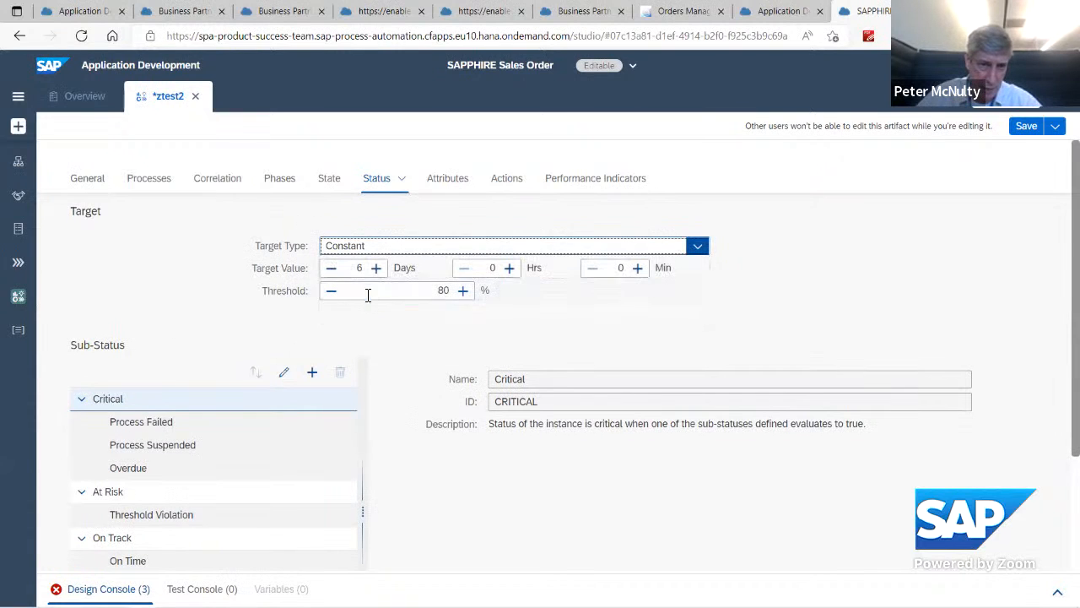
Step: Set the data type of the orderAmount context attribute to Double
left_click(439, 182)
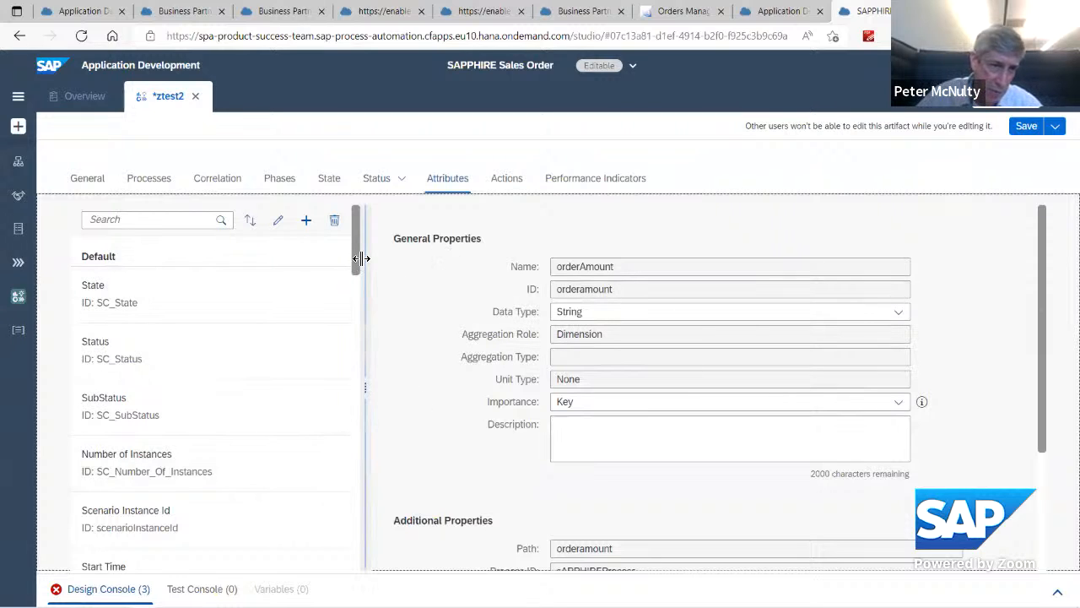
left_click_drag(360, 259, 351, 429)
scroll(355, 265, "down", 1)
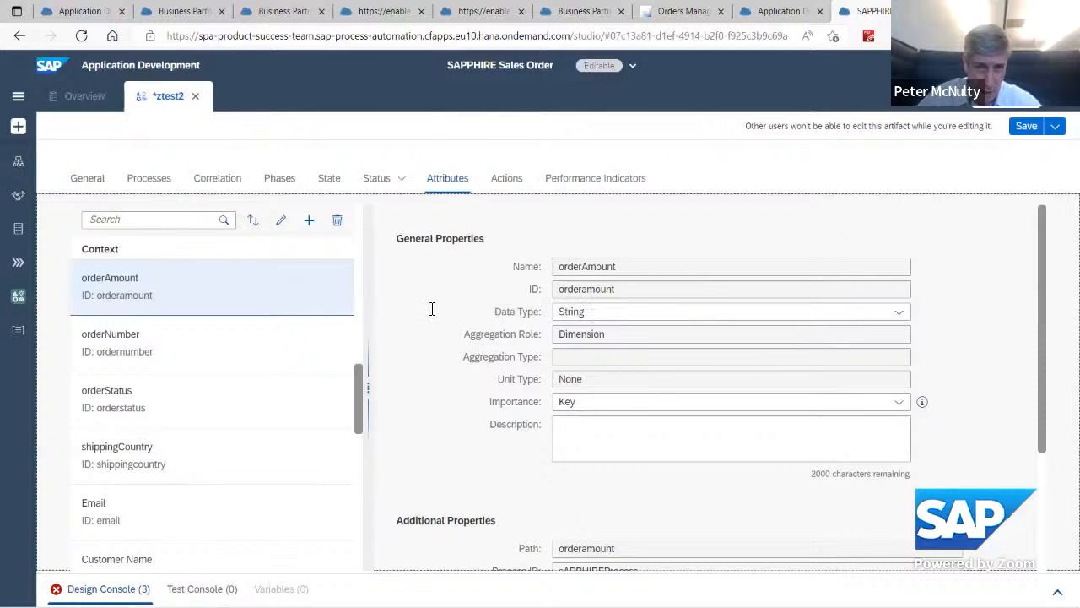
left_click(898, 317)
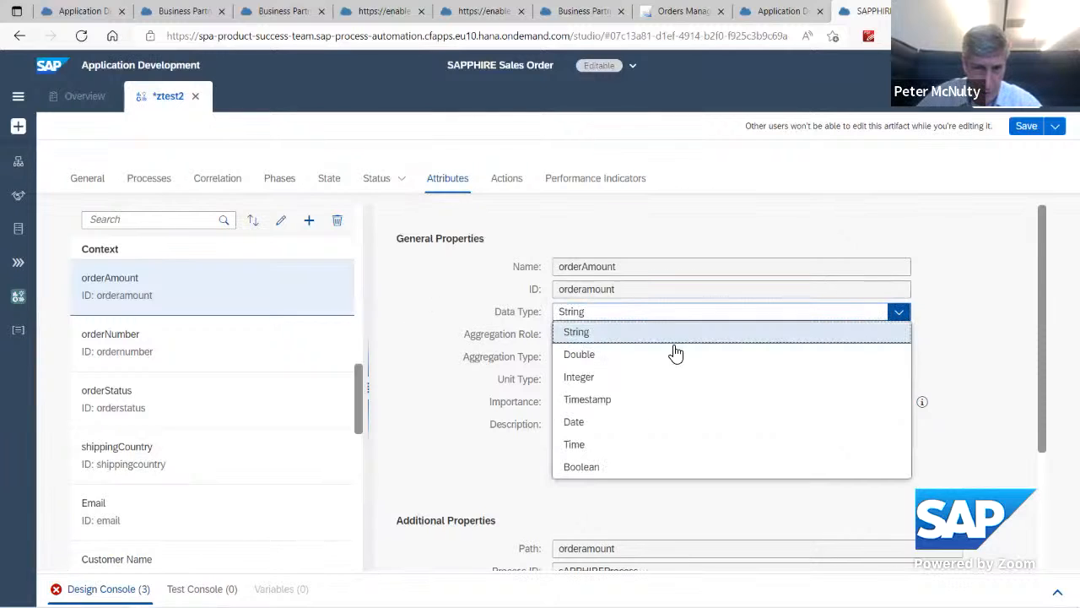
left_click(589, 356)
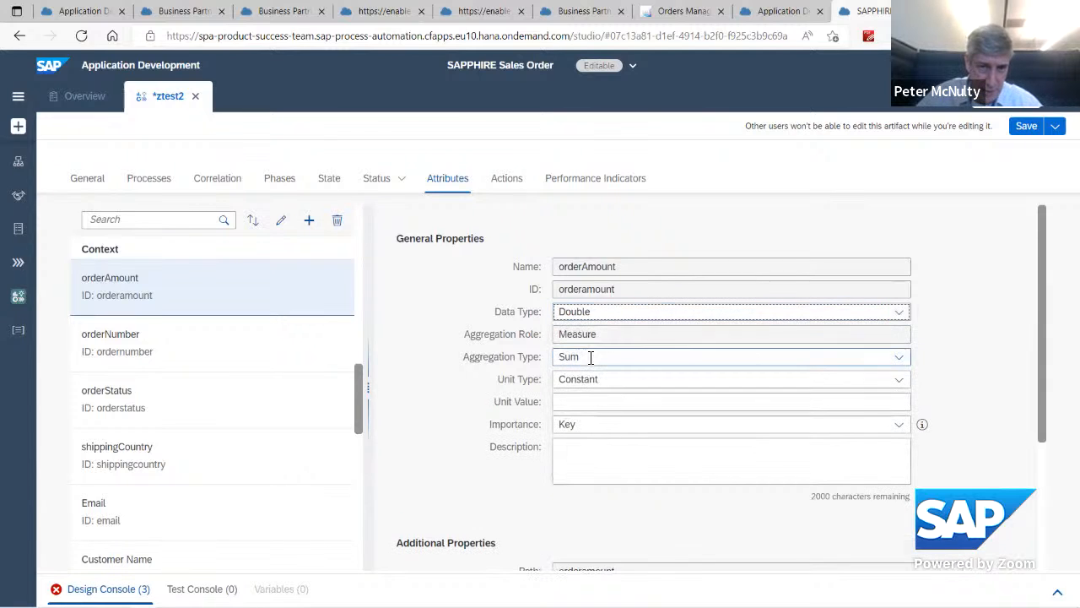
Step: Examine the aggregation type and importance options available for the orderAmount attribute
left_click(900, 358)
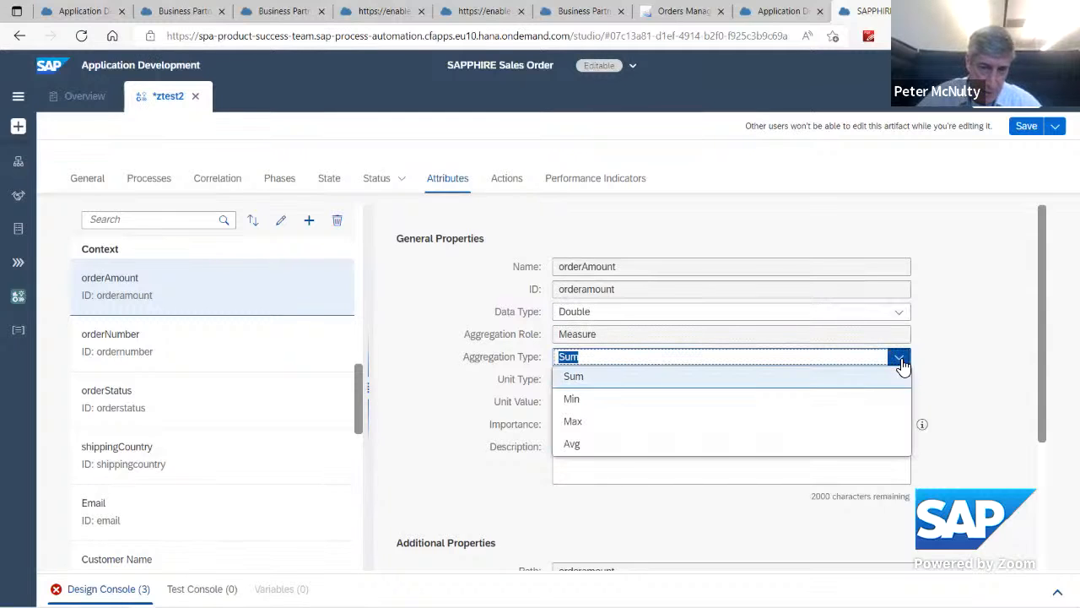
left_click(975, 333)
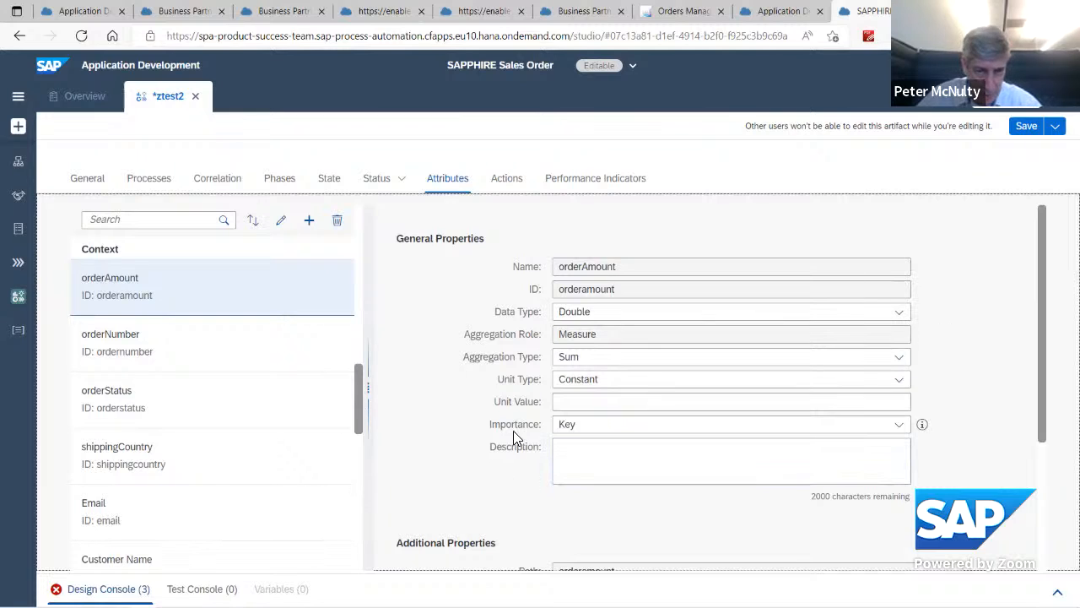
left_click(900, 424)
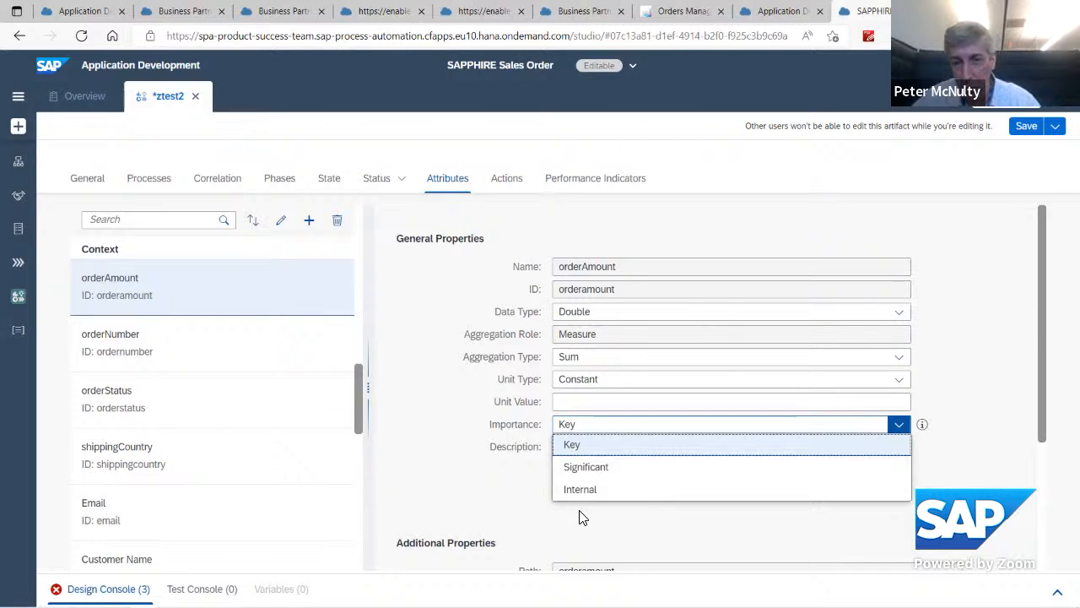
left_click(425, 465)
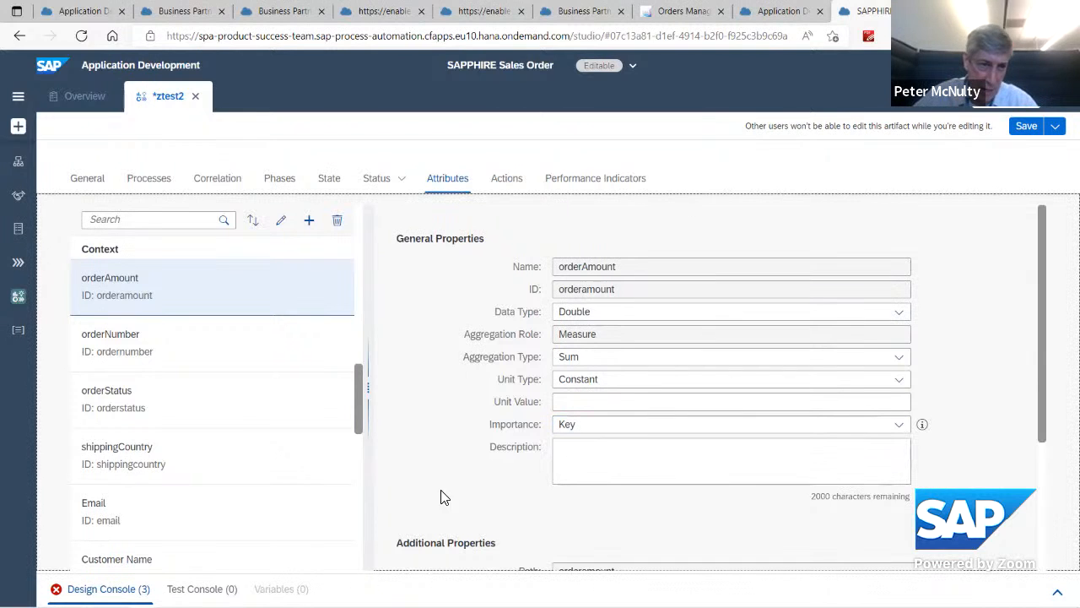
left_click_drag(355, 426, 357, 358)
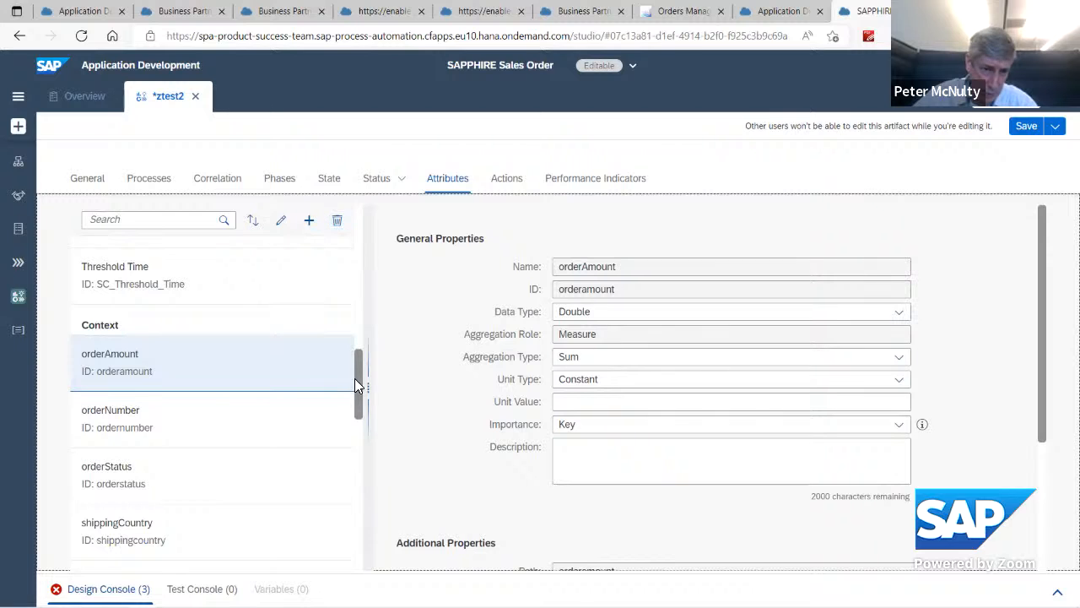
Step: Start a calculated attribute named test in the scenario, using Duration between events as its expression type
mouse_move(358, 392)
left_mouse_down()
mouse_move(361, 516)
mouse_move(362, 407)
left_mouse_up()
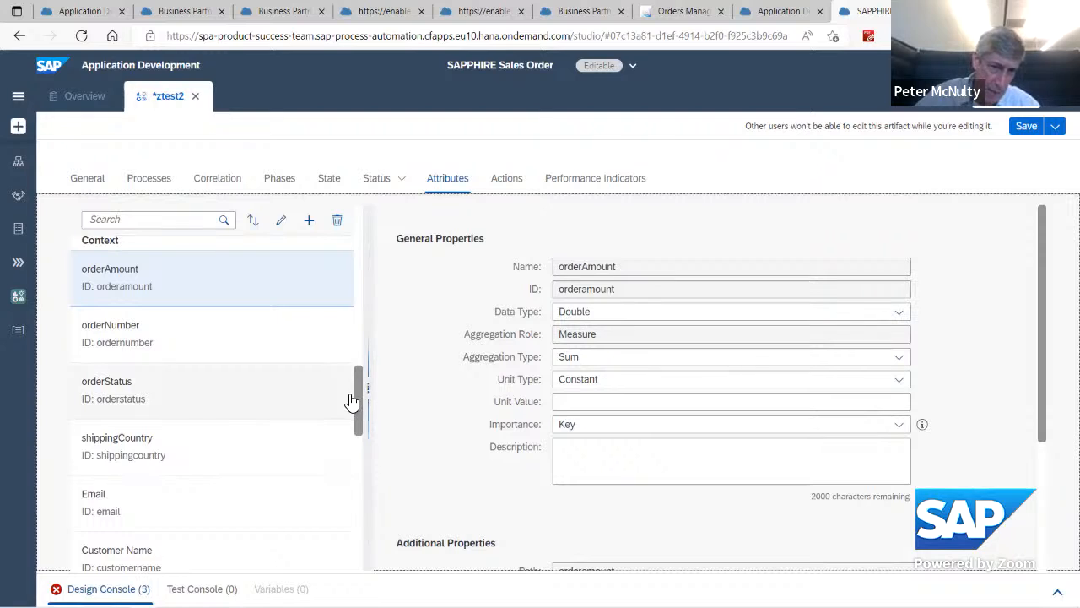
left_click(309, 221)
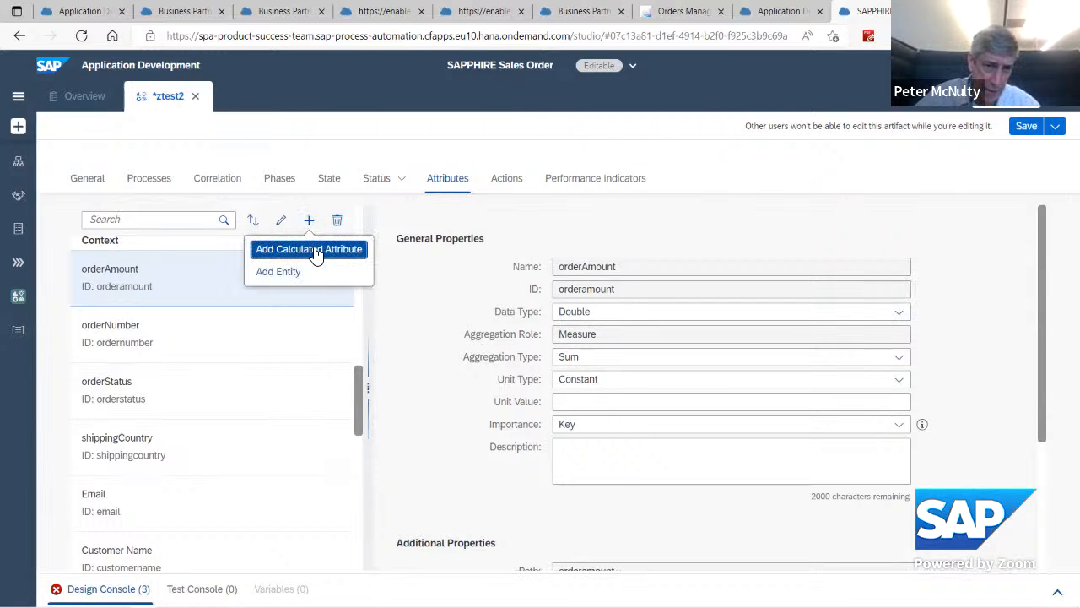
left_click(310, 250)
left_click(552, 258)
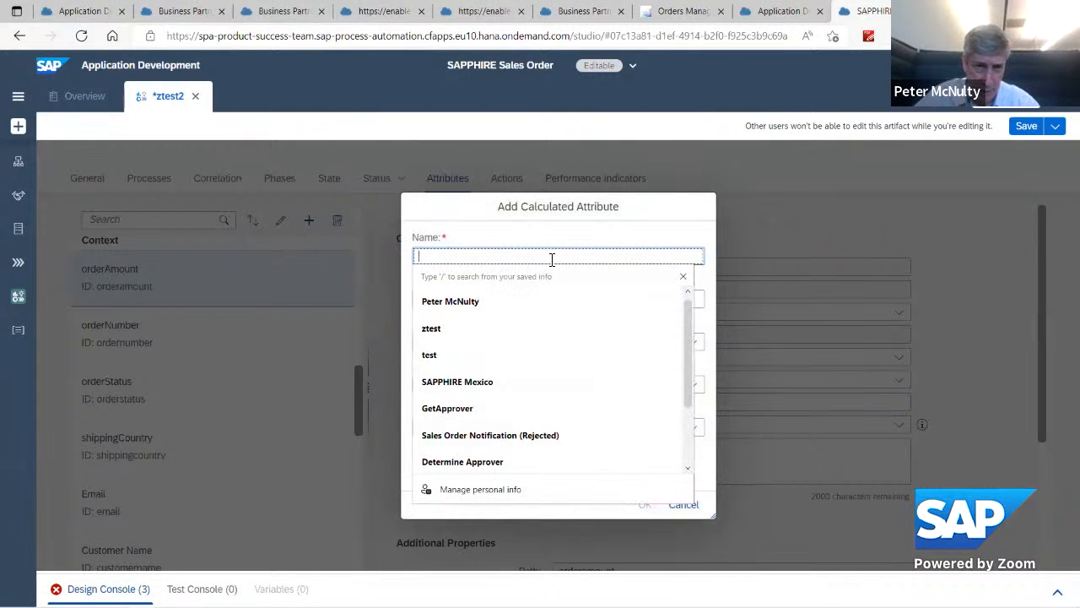
left_click(429, 356)
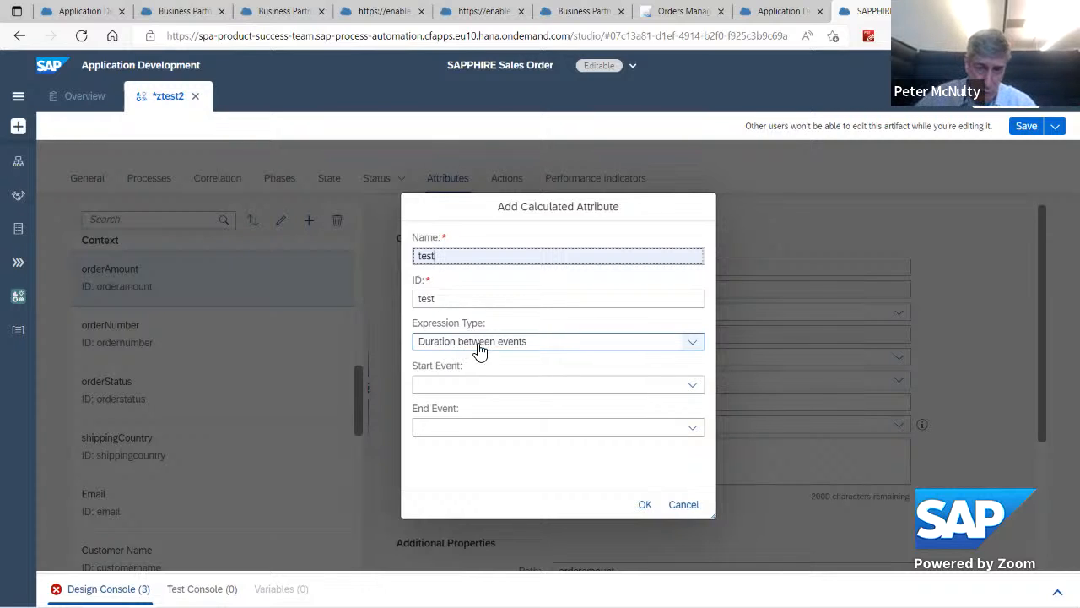
left_click(692, 346)
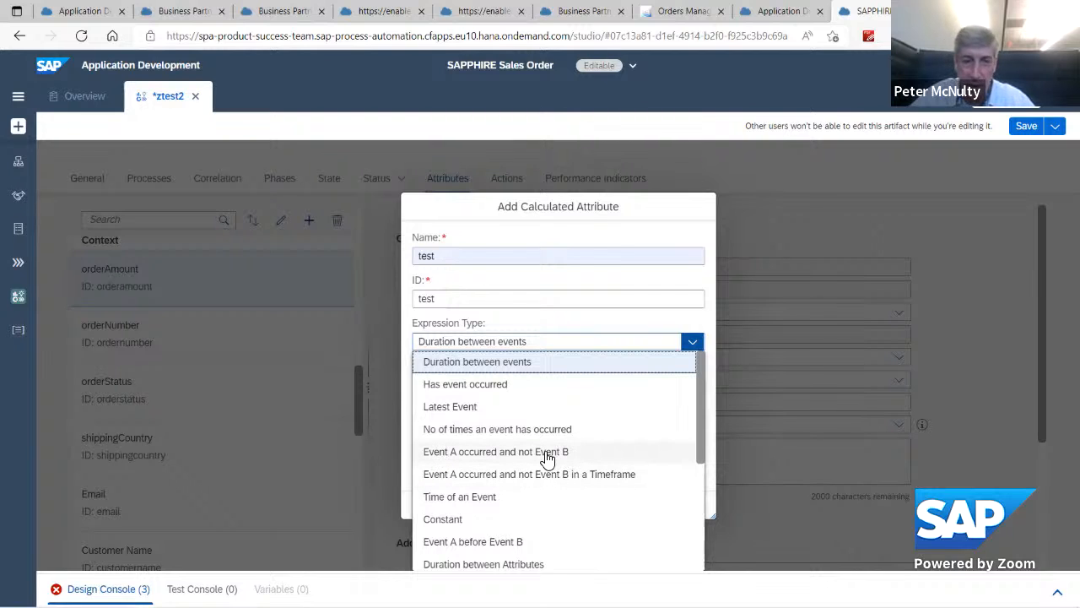
scroll(699, 435, "down", 1)
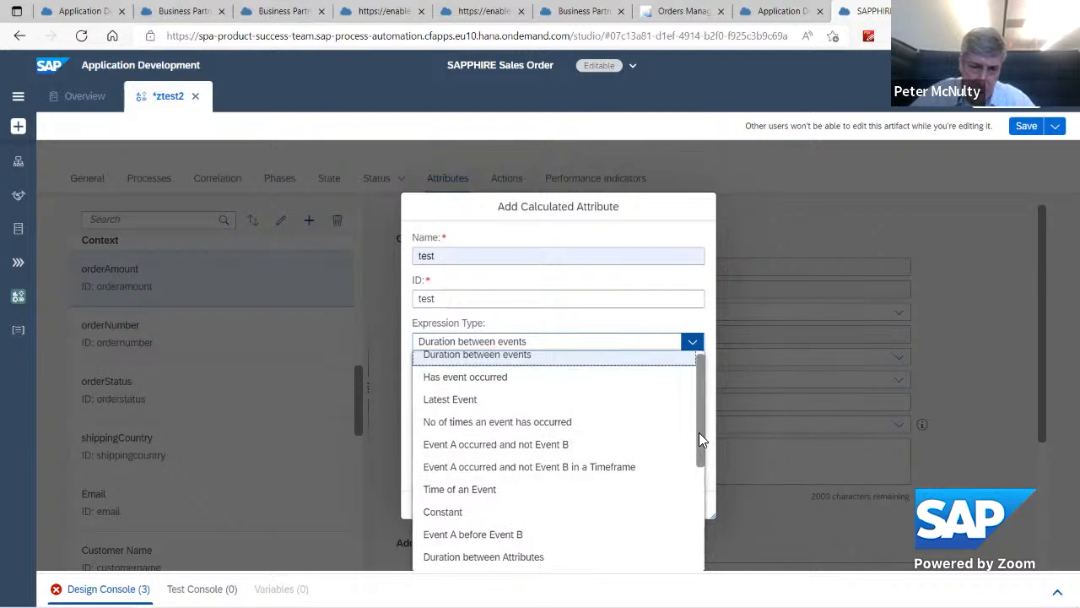
mouse_move(699, 432)
left_mouse_down()
mouse_move(698, 491)
mouse_move(700, 423)
left_mouse_up()
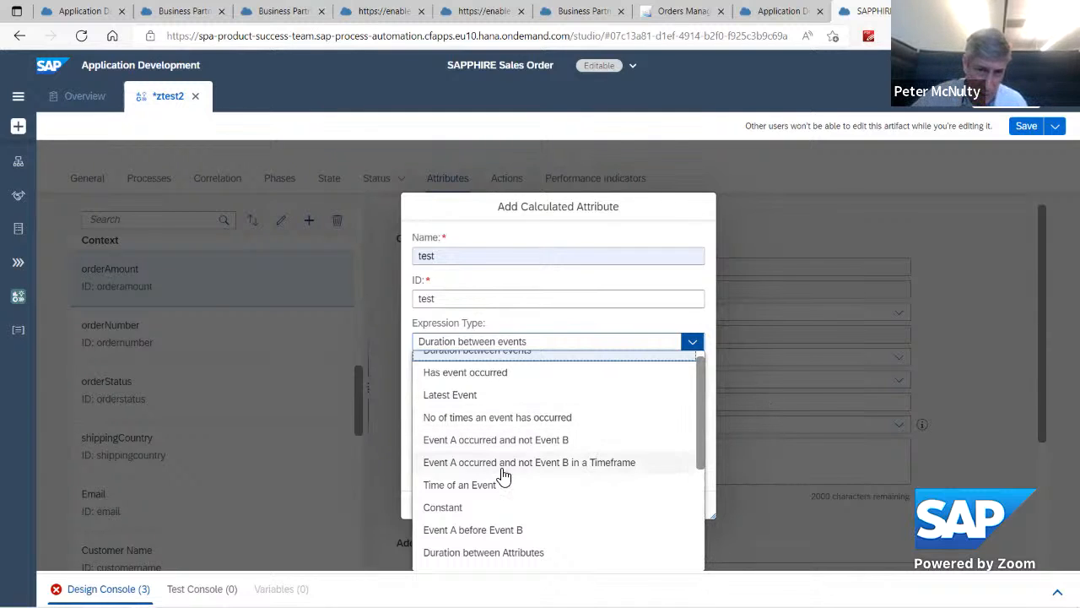
left_click(554, 350)
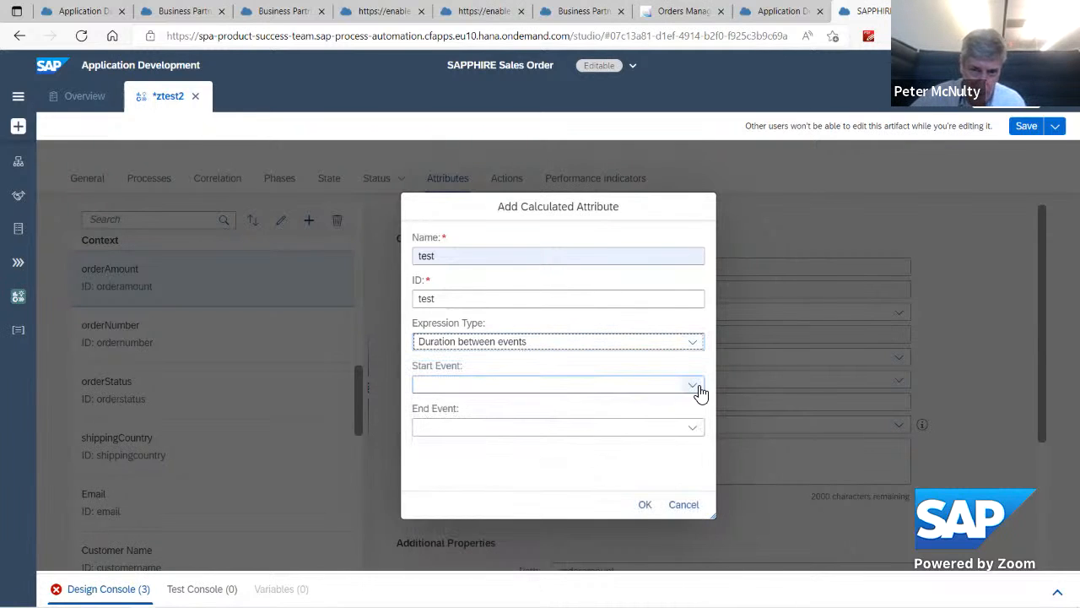
Step: Set the calculated attribute's start event to Approval Form (Supplier) Created and end event to Auto Approval Notification Completed, and add it
left_click(693, 386)
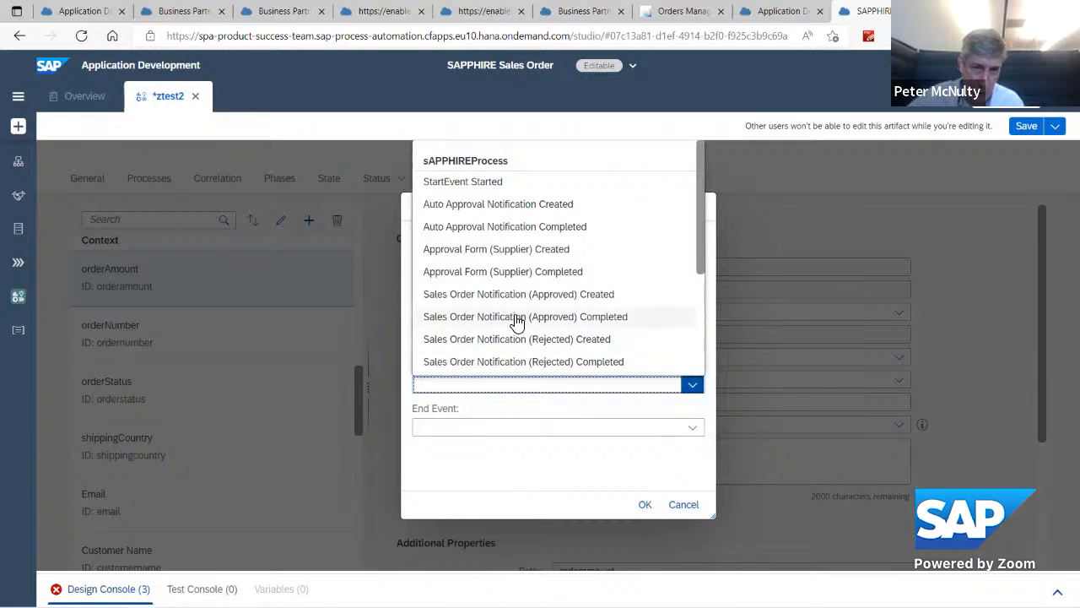
left_click(520, 251)
left_click(675, 428)
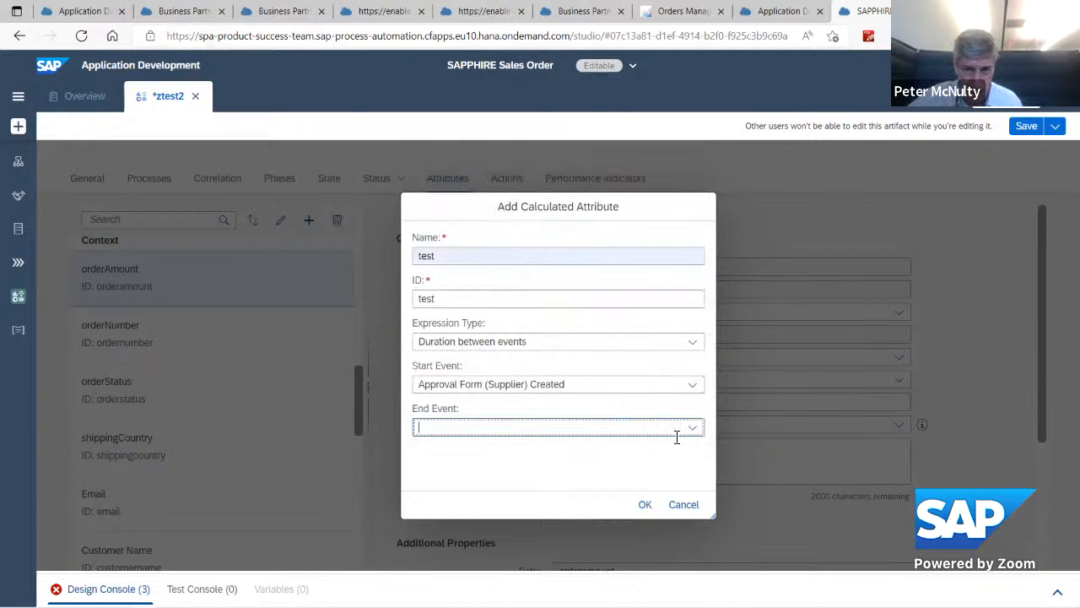
left_click(692, 430)
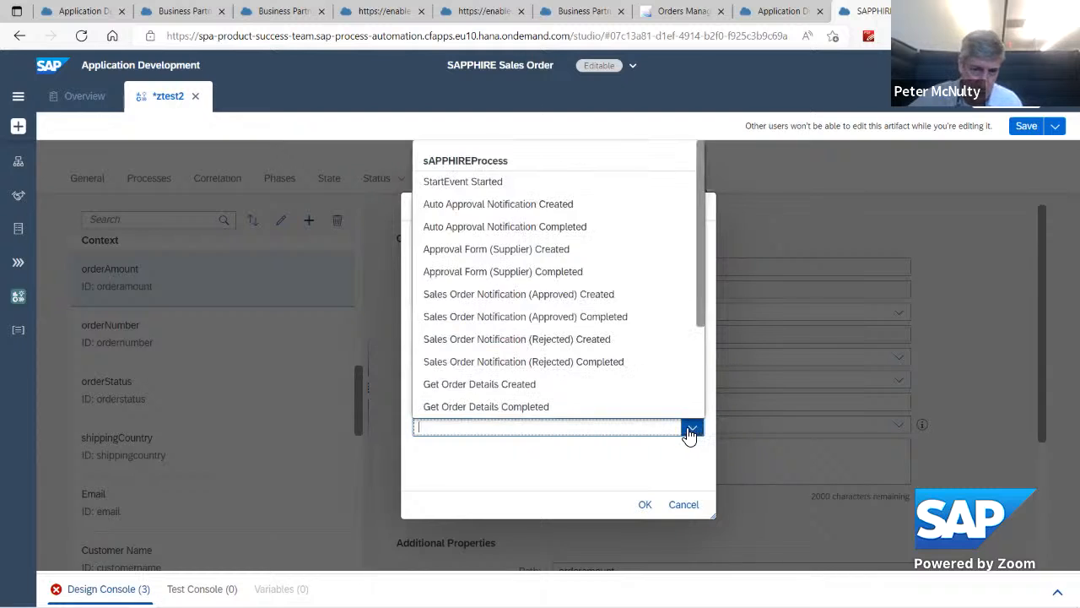
left_click(555, 229)
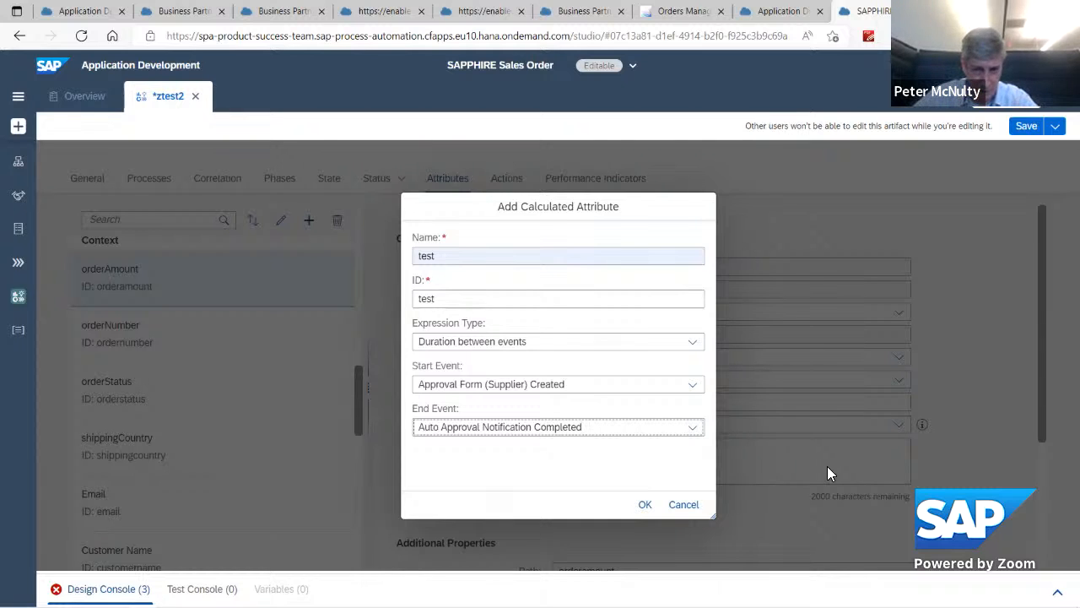
left_click(645, 506)
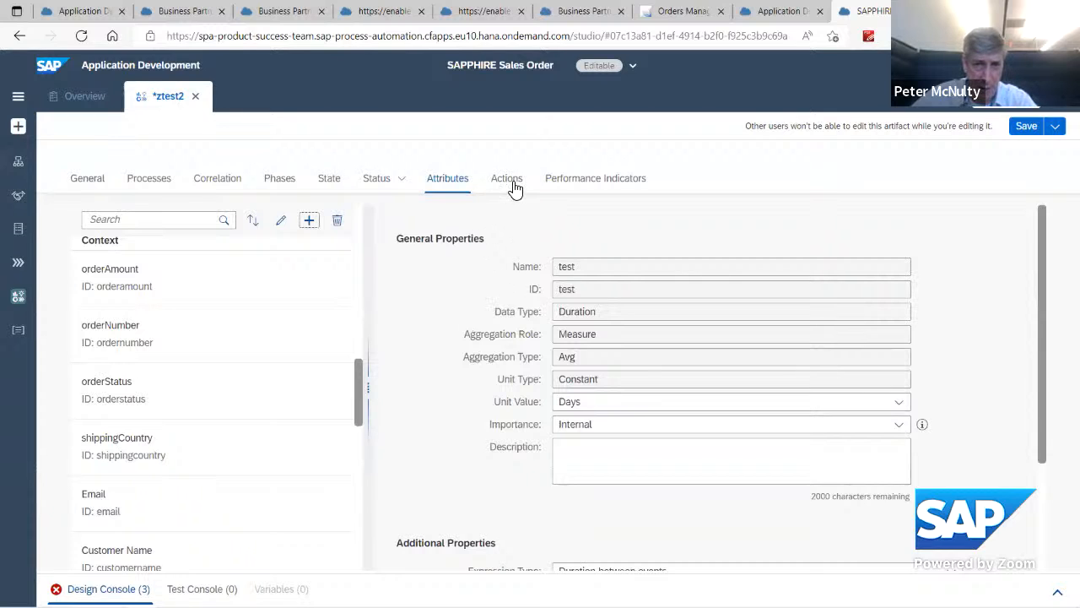
Step: Add a performance indicator to the scenario, titled with the presenter's first name and without a sub-title
left_click(586, 184)
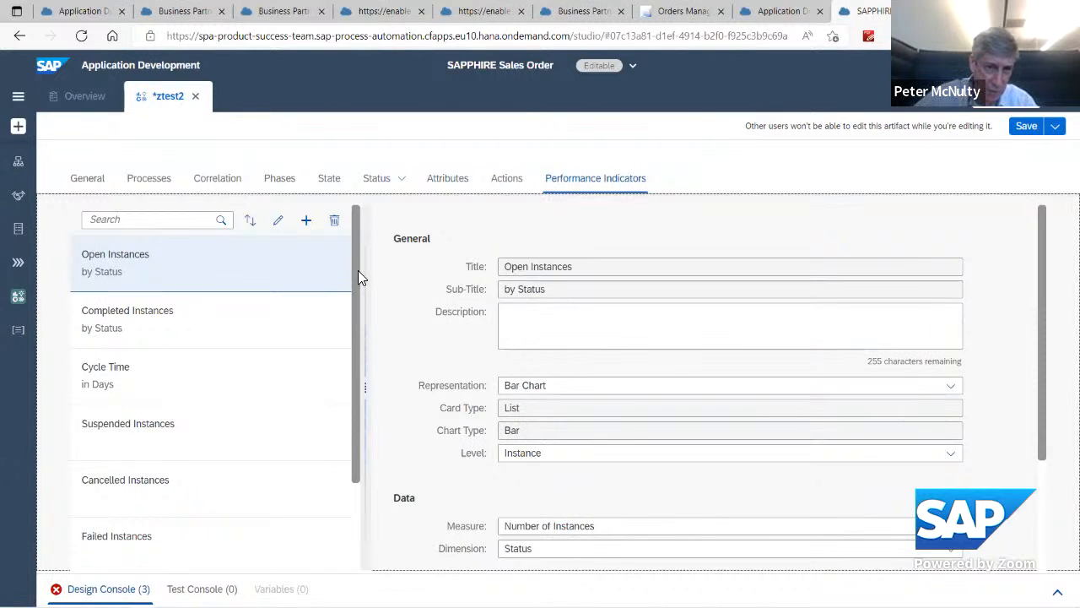
left_click_drag(354, 273, 351, 302)
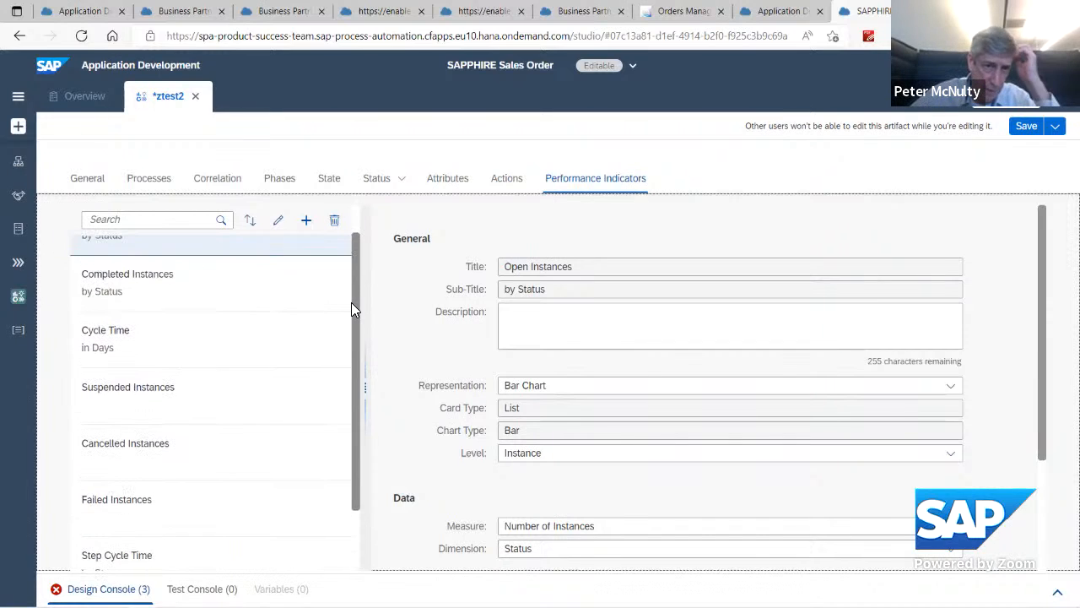
left_click(307, 221)
left_click(492, 318)
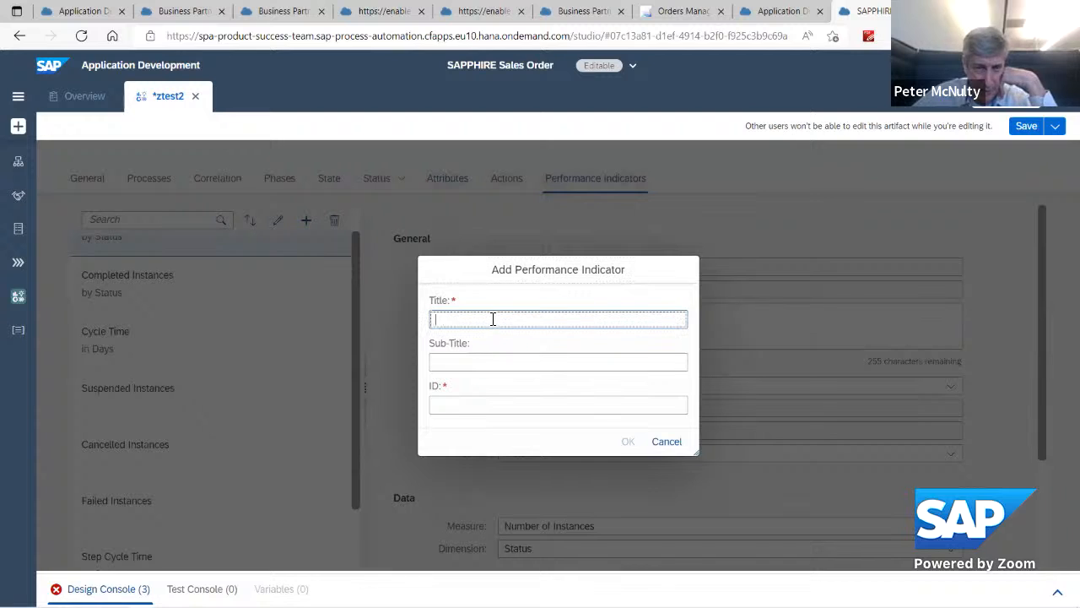
type("P")
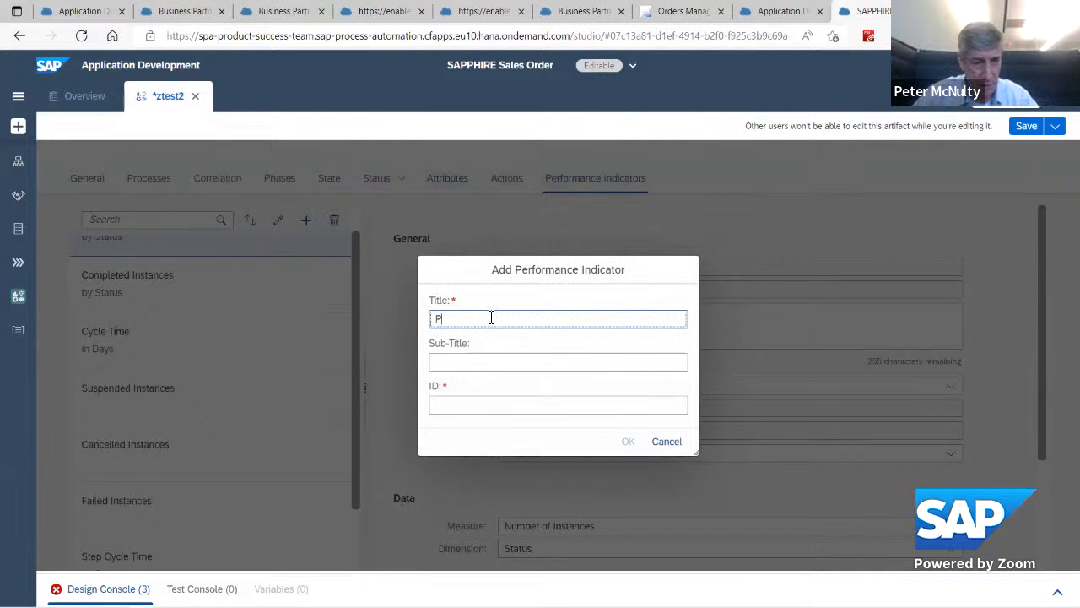
type("eter")
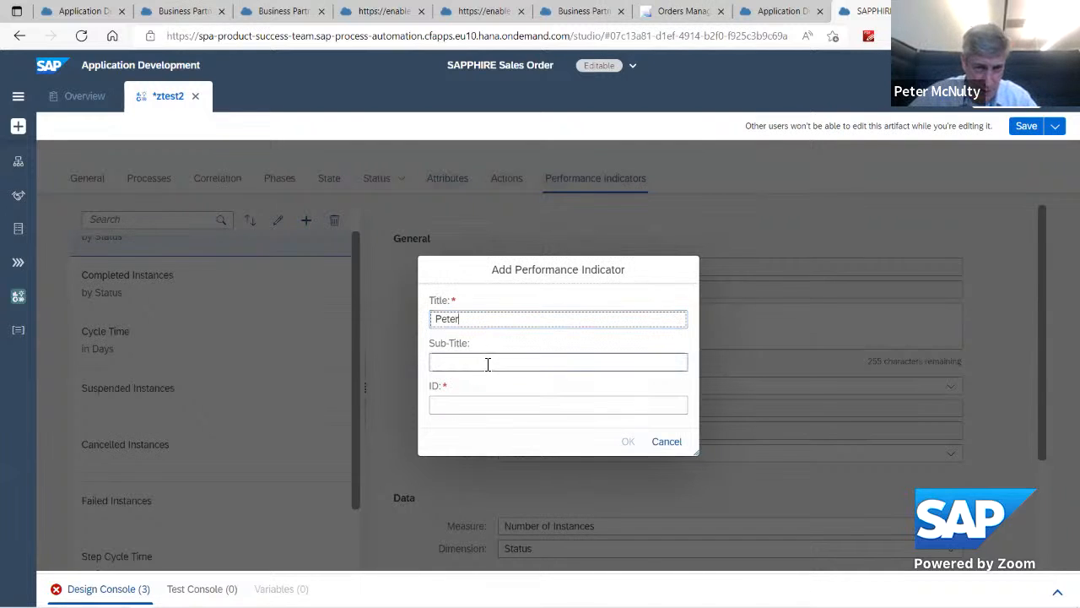
left_click(488, 363)
left_click(628, 443)
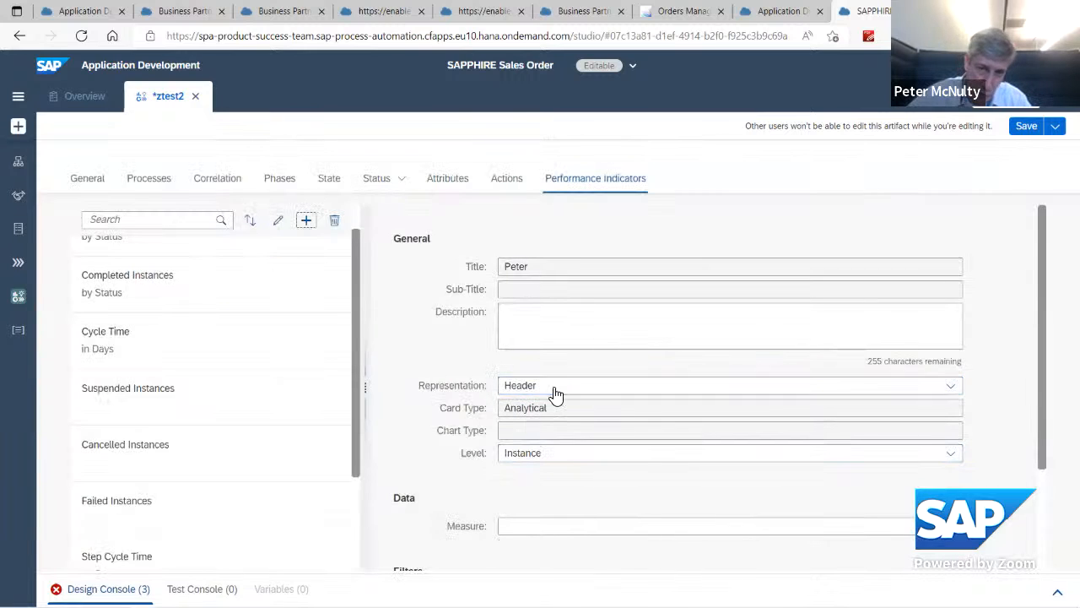
Step: Keep the Header representation for the new performance indicator and set its measure to orderAmount
left_click(951, 388)
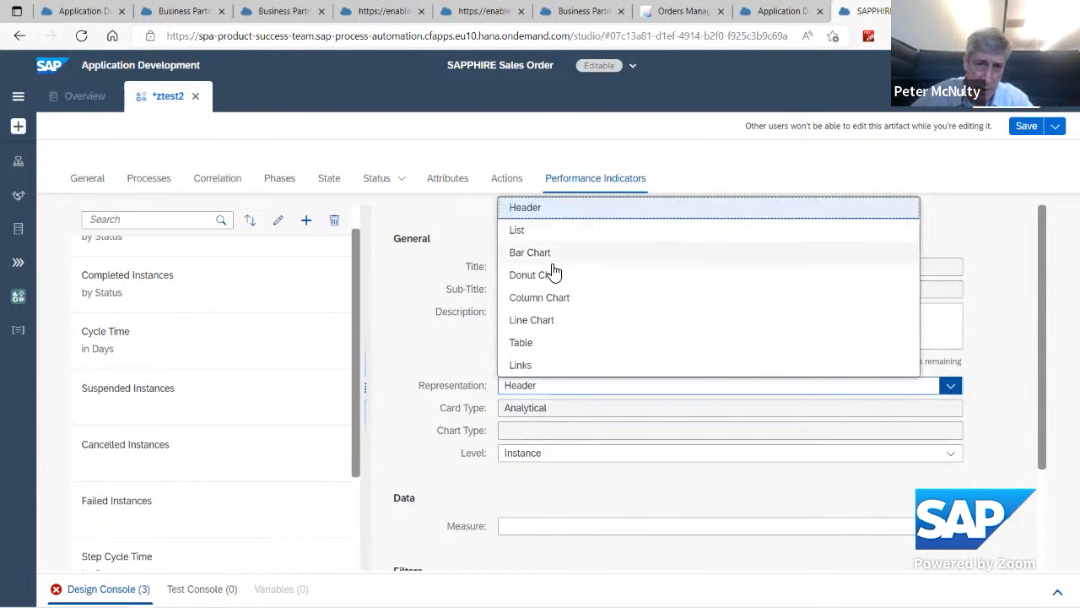
left_click(414, 346)
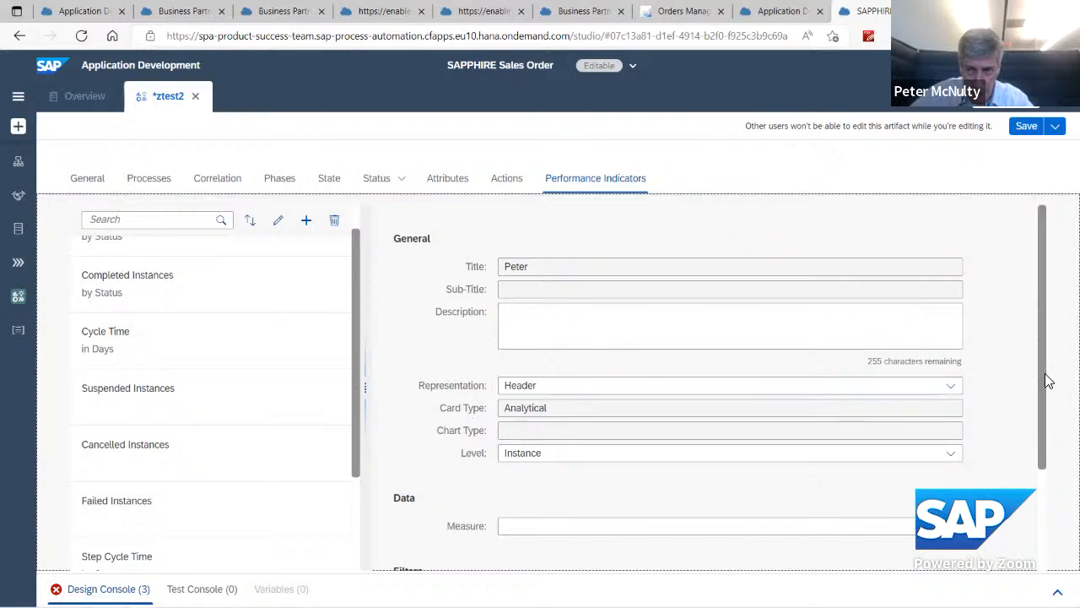
scroll(1044, 381, "down", 3)
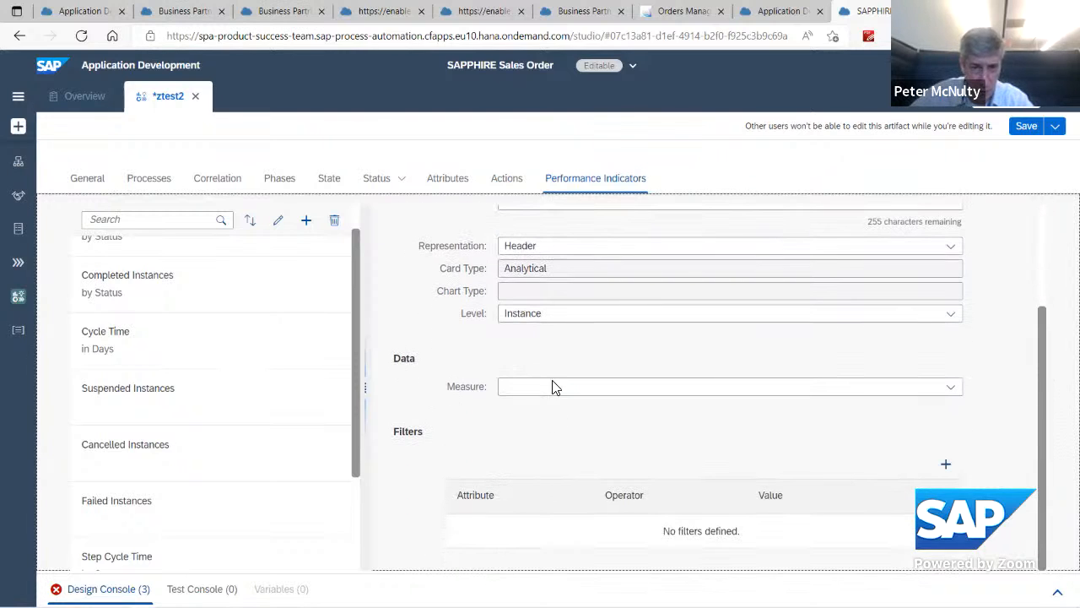
left_click(952, 389)
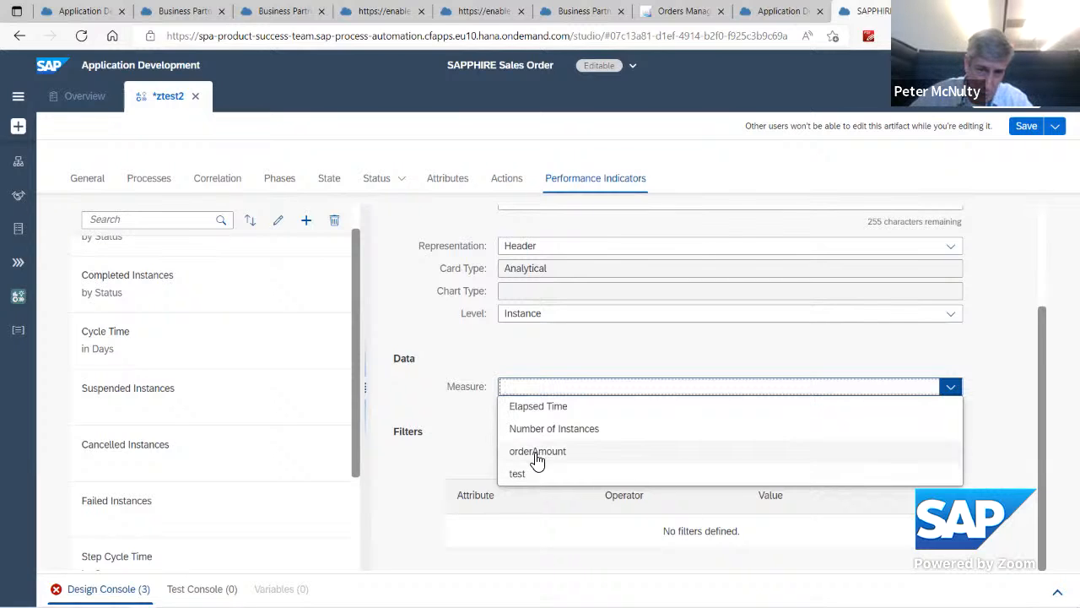
left_click(536, 456)
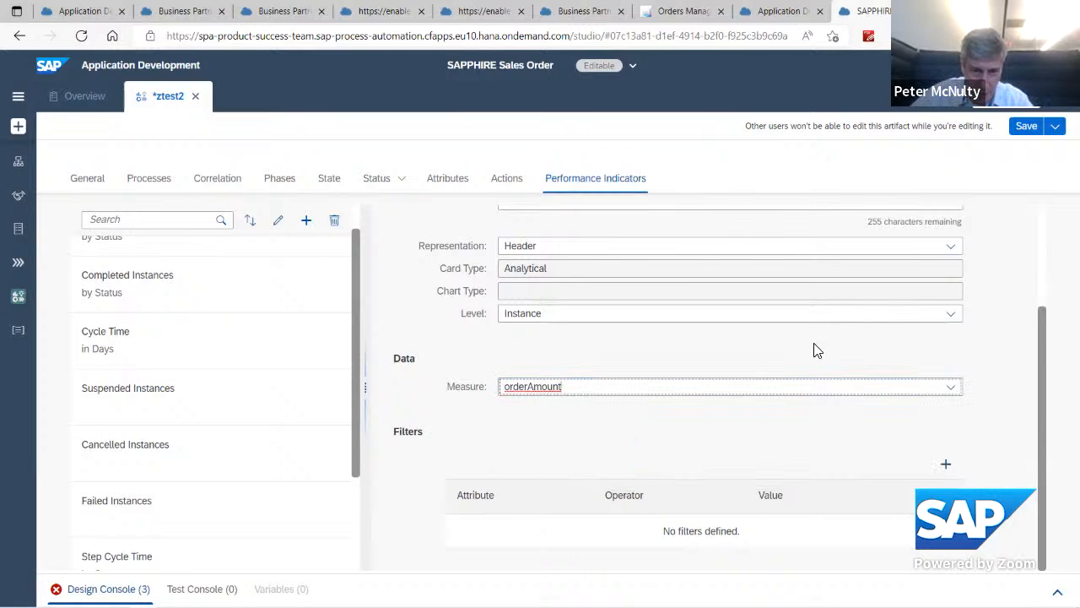
Step: Add a filter to the indicator that limits shippingCountry to equal to USA
left_click(1049, 413)
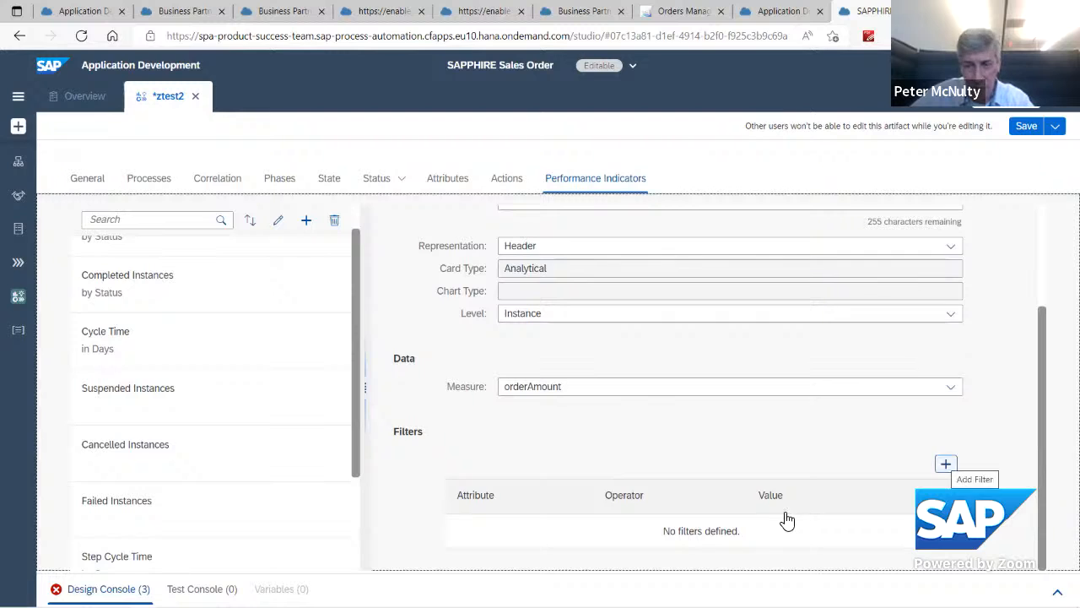
left_click(945, 464)
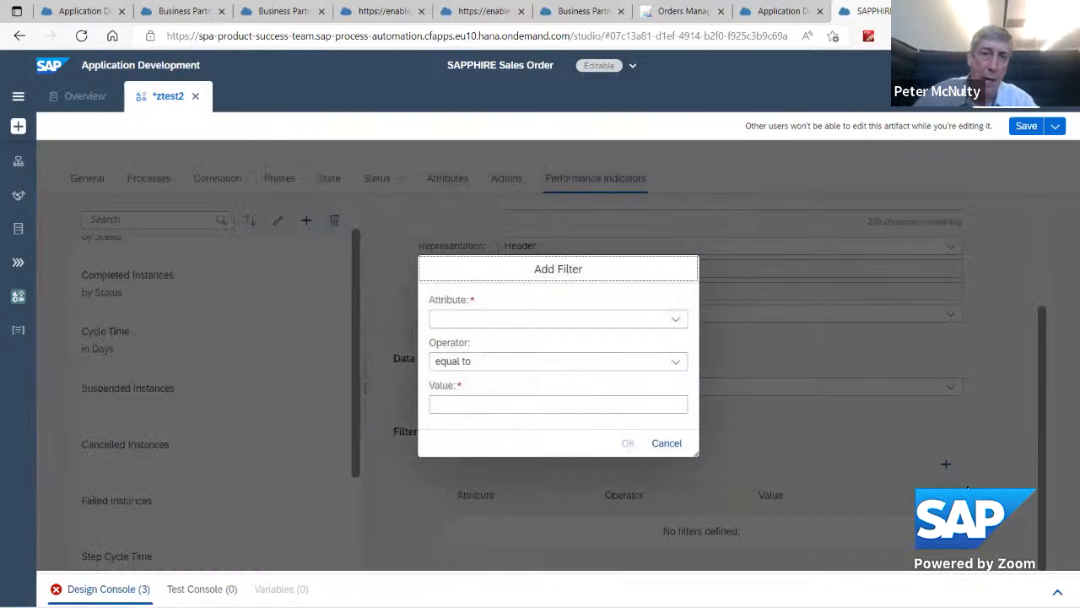
left_click(675, 319)
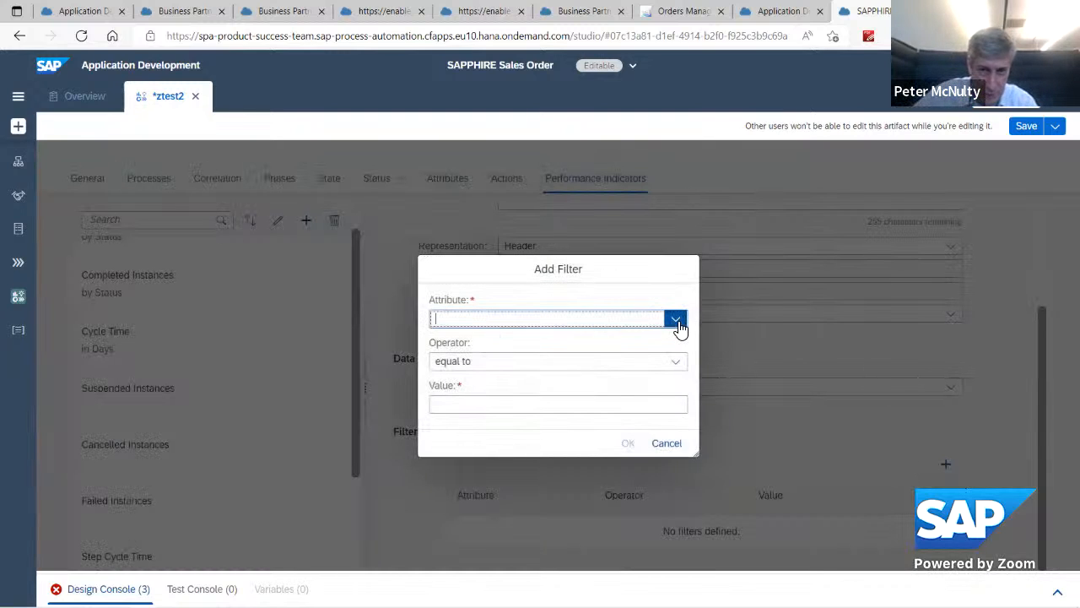
scroll(632, 417, "down", 3)
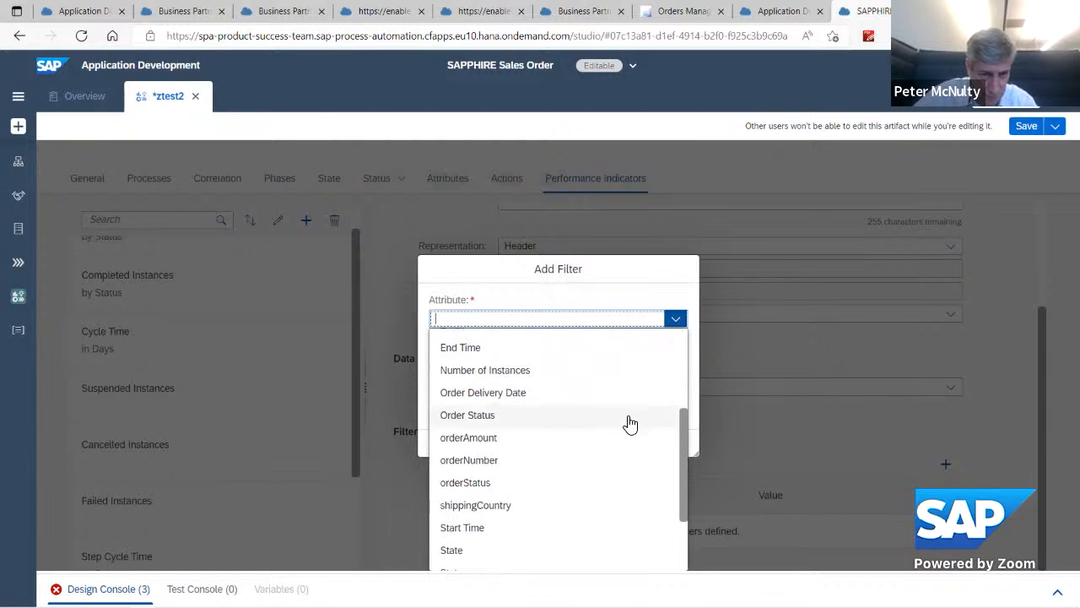
left_click(492, 496)
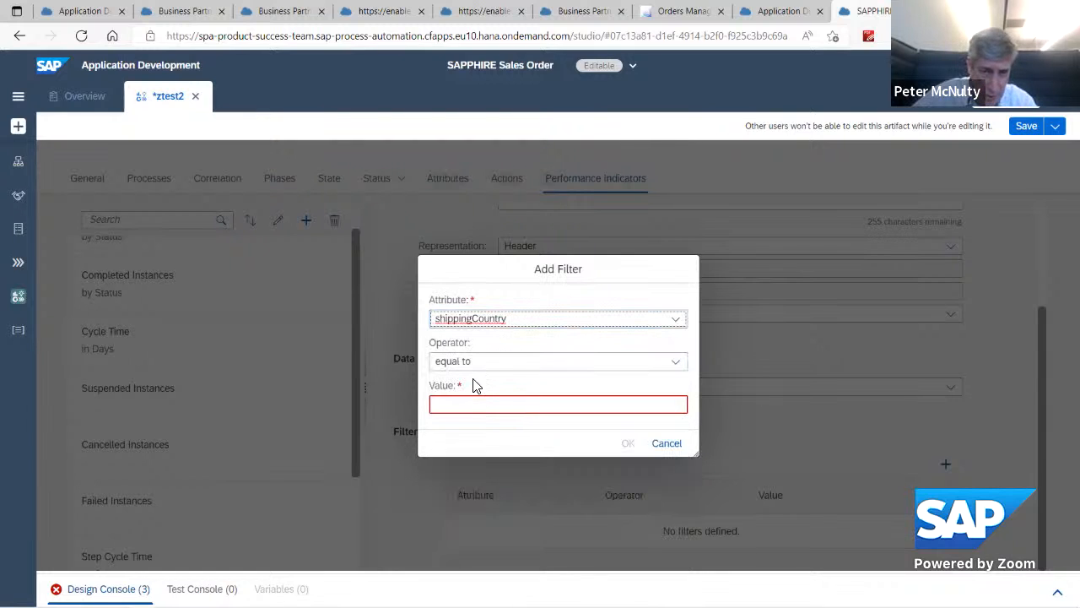
left_click(469, 405)
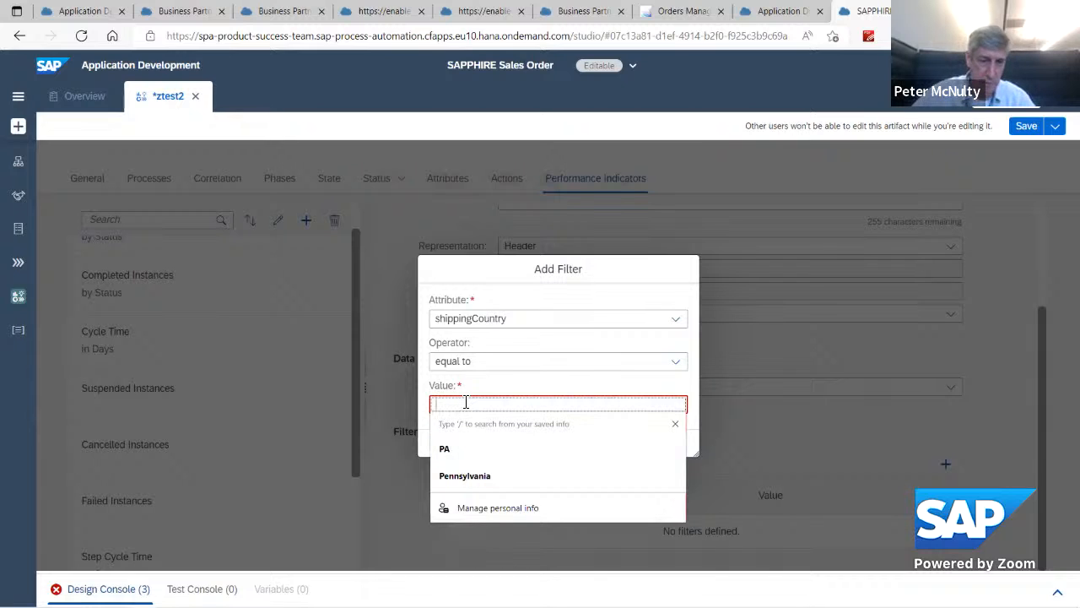
left_click(529, 383)
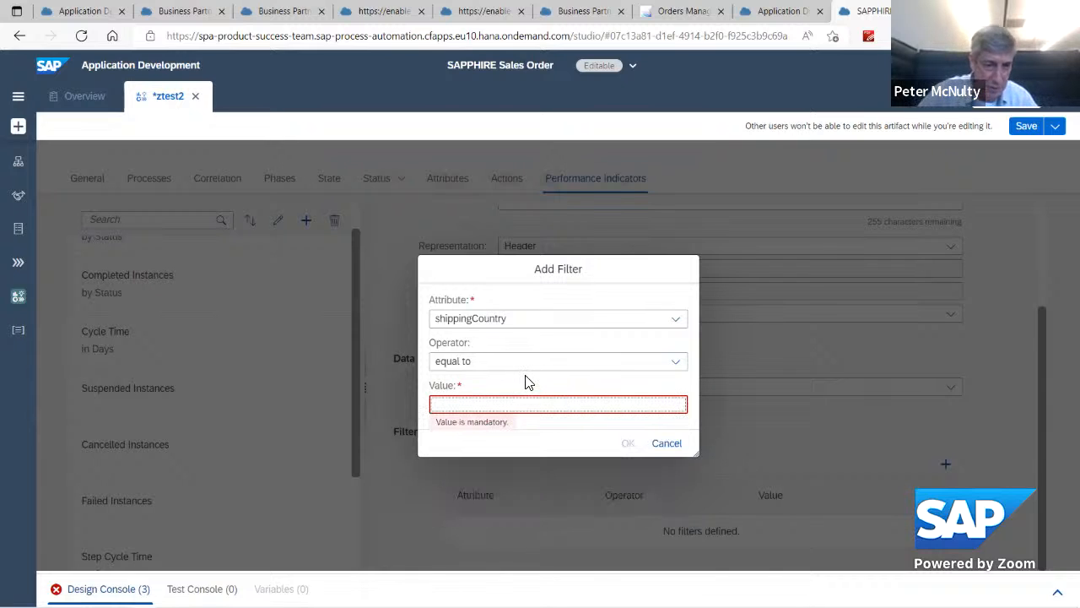
type("USA")
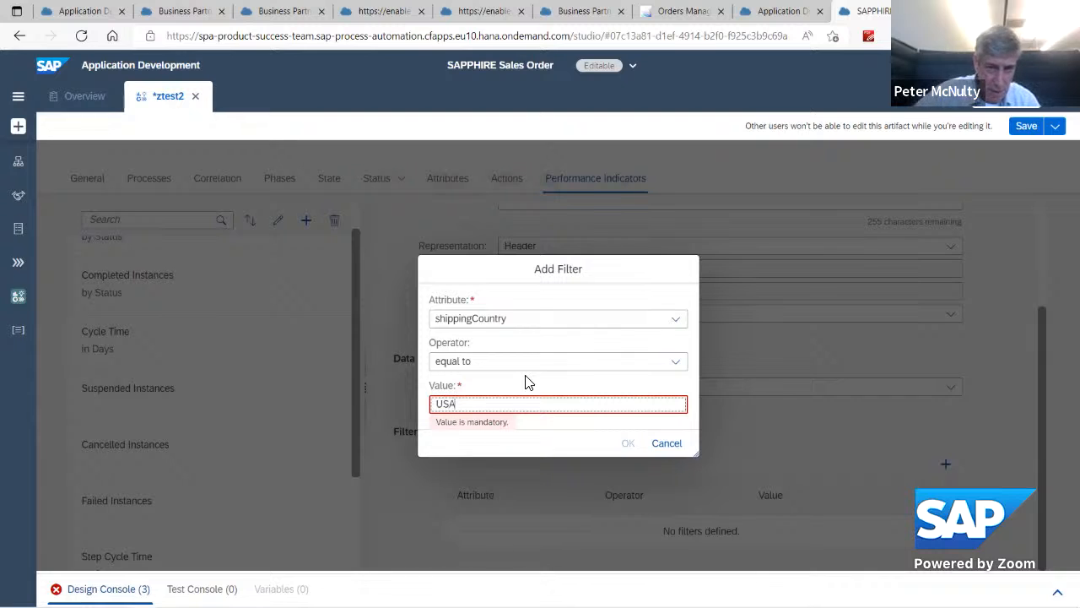
left_click(550, 441)
left_click(627, 447)
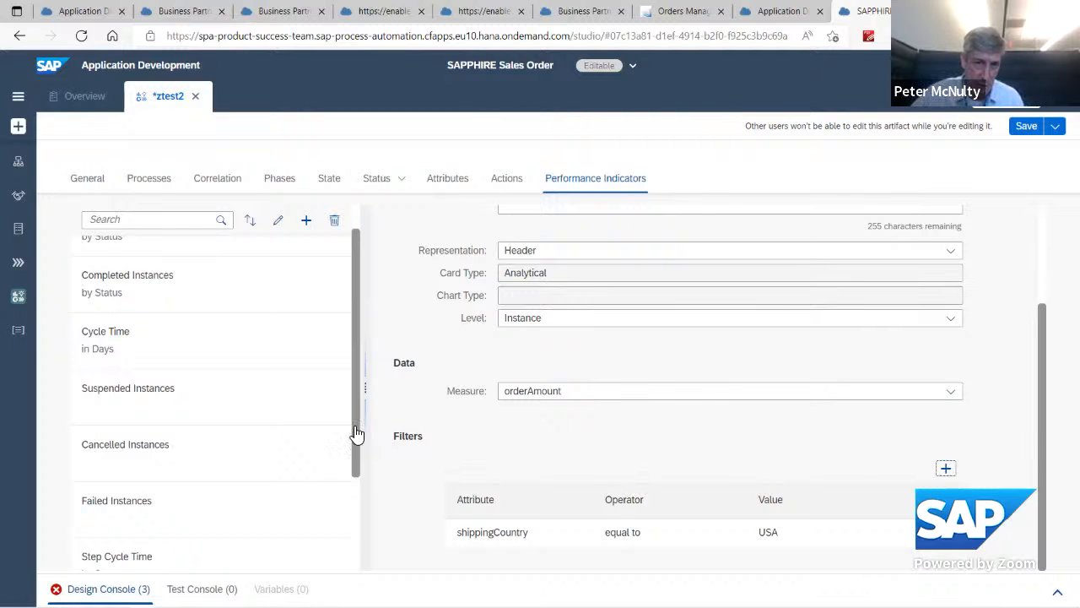
Step: Add another performance indicator, titled with the presenter's first name followed by 2, leaving the sub-title empty
left_click(307, 219)
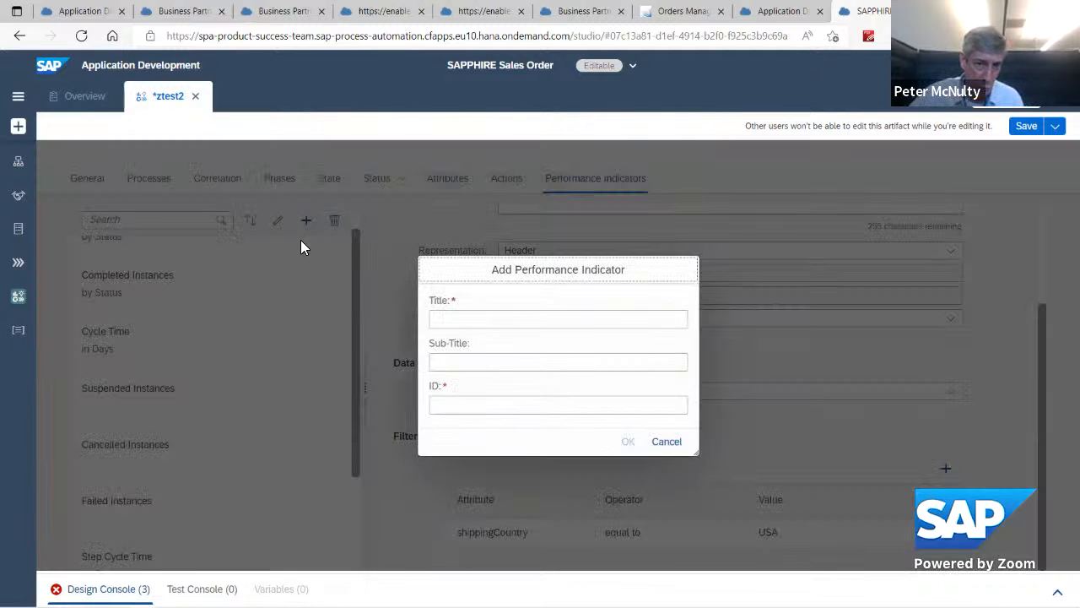
left_click(507, 317)
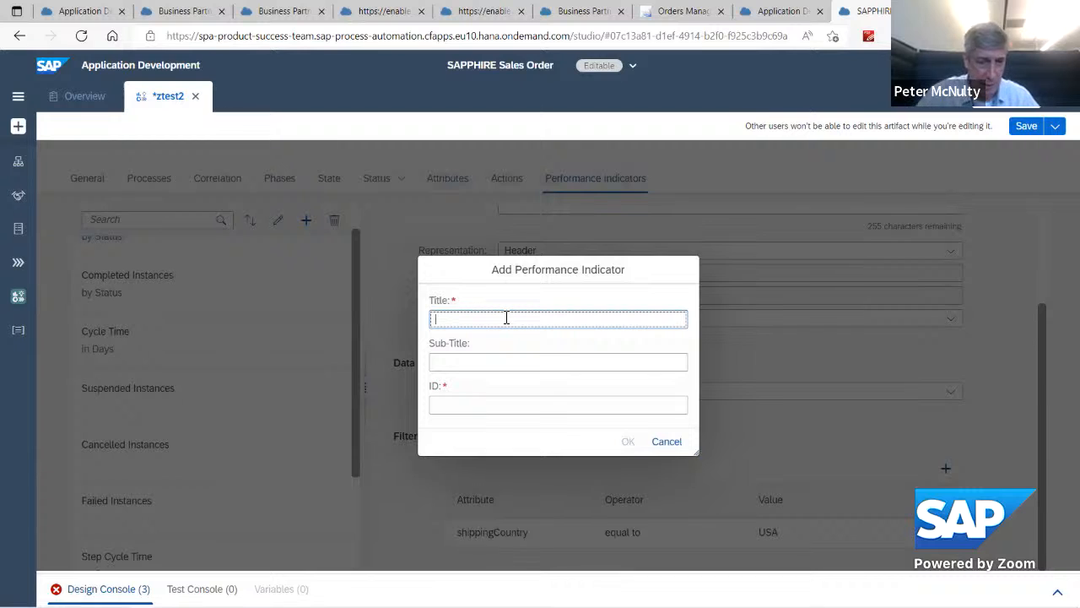
type("Peter2")
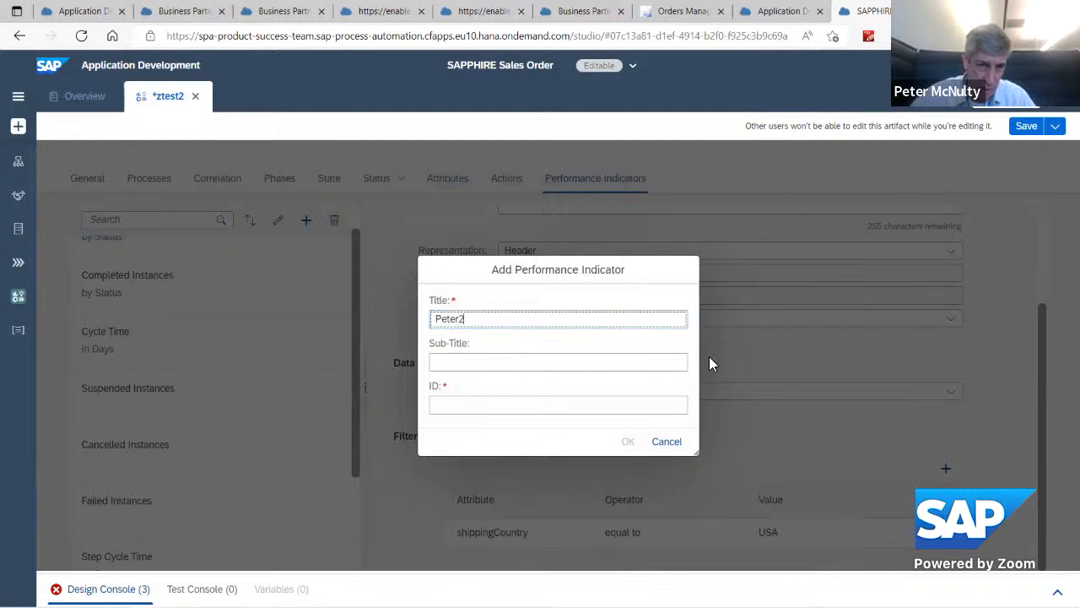
left_click(430, 404)
left_click(628, 443)
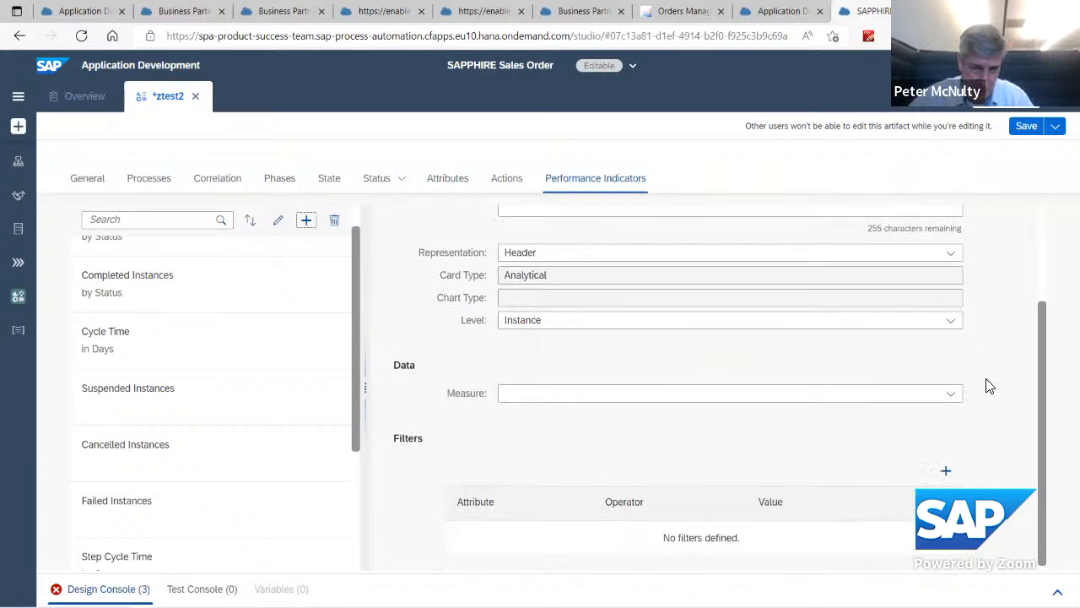
Step: Set the measure of the new performance indicator to Elapsed Time
left_click(954, 393)
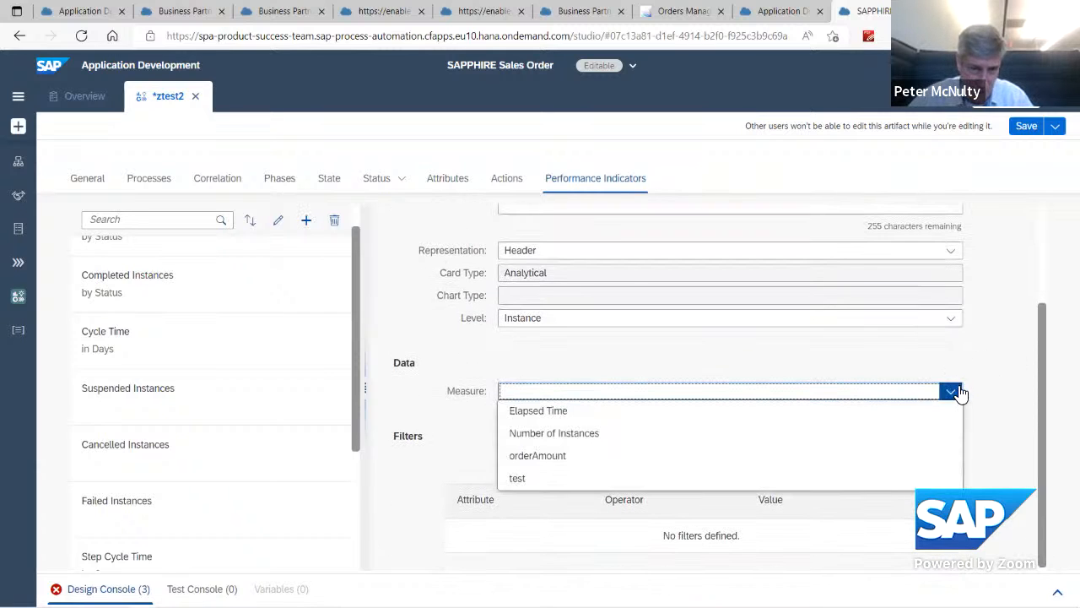
left_click(565, 414)
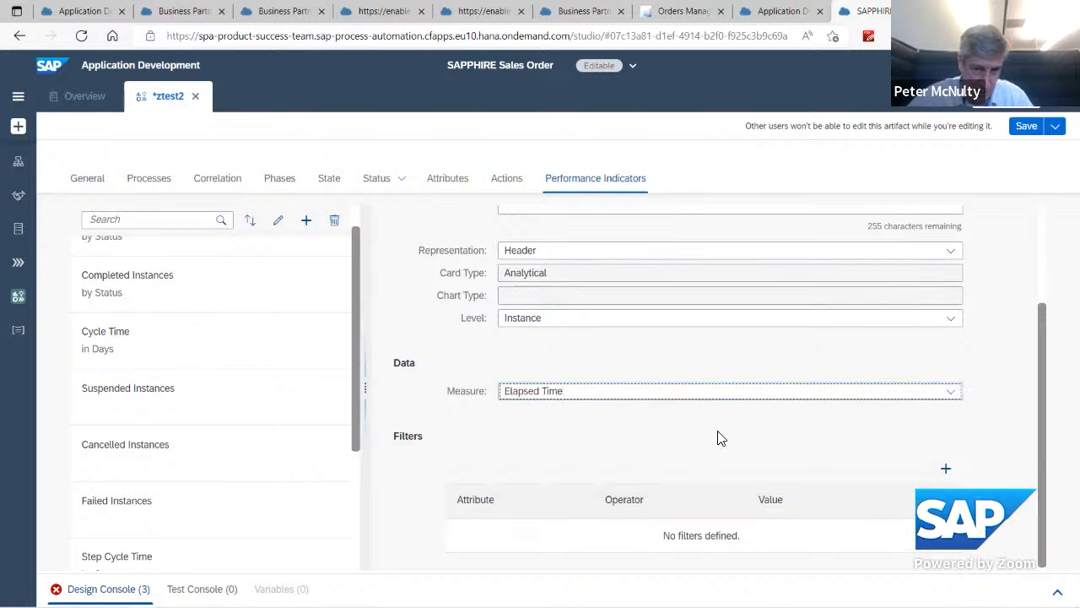
scroll(719, 439, "up", 2)
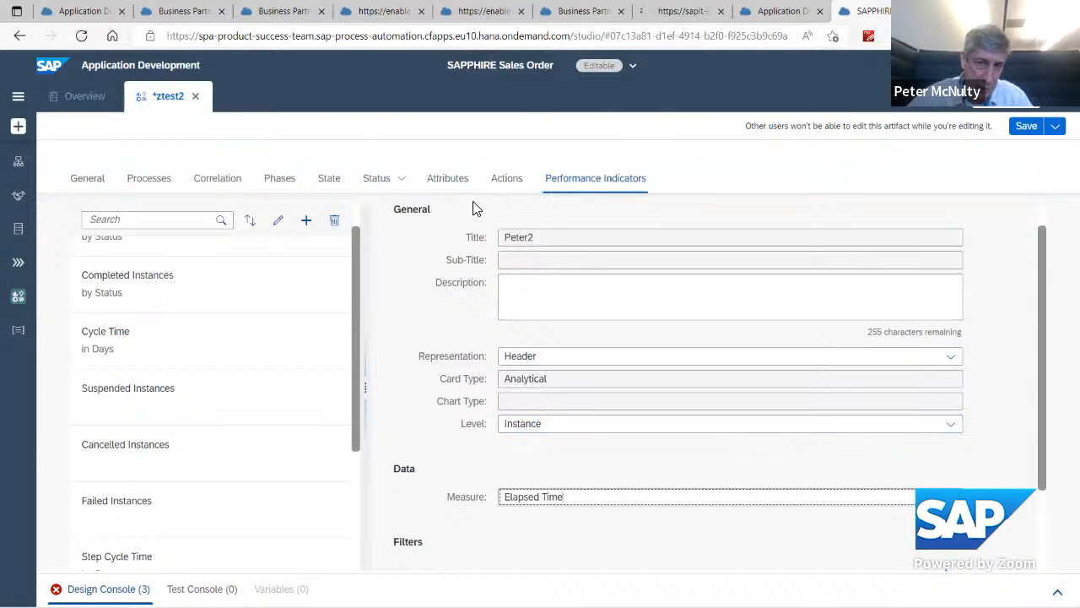
left_click(507, 183)
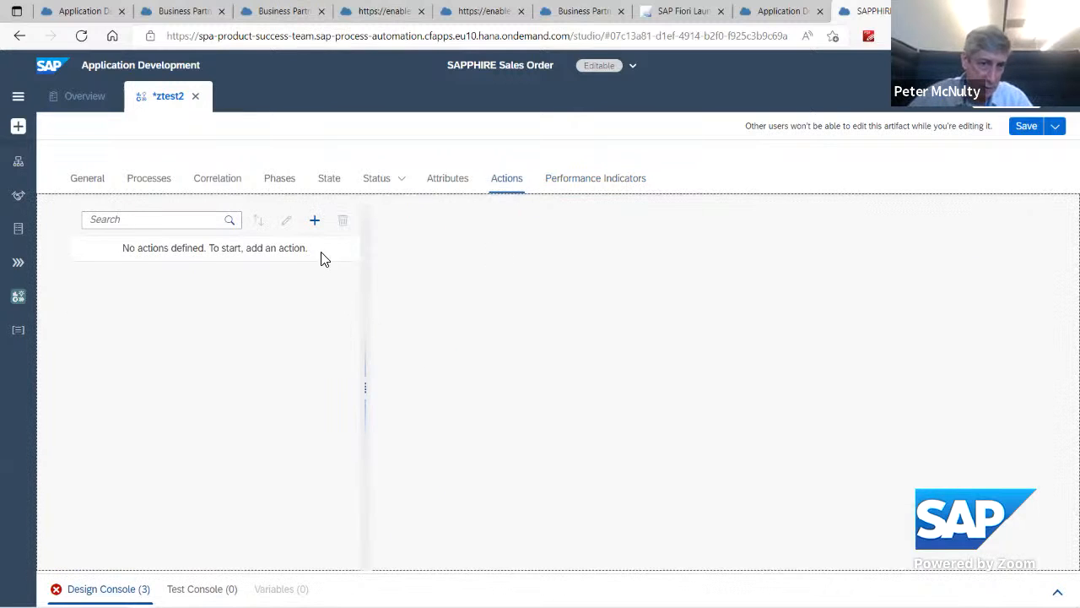
left_click(314, 220)
left_click(444, 297)
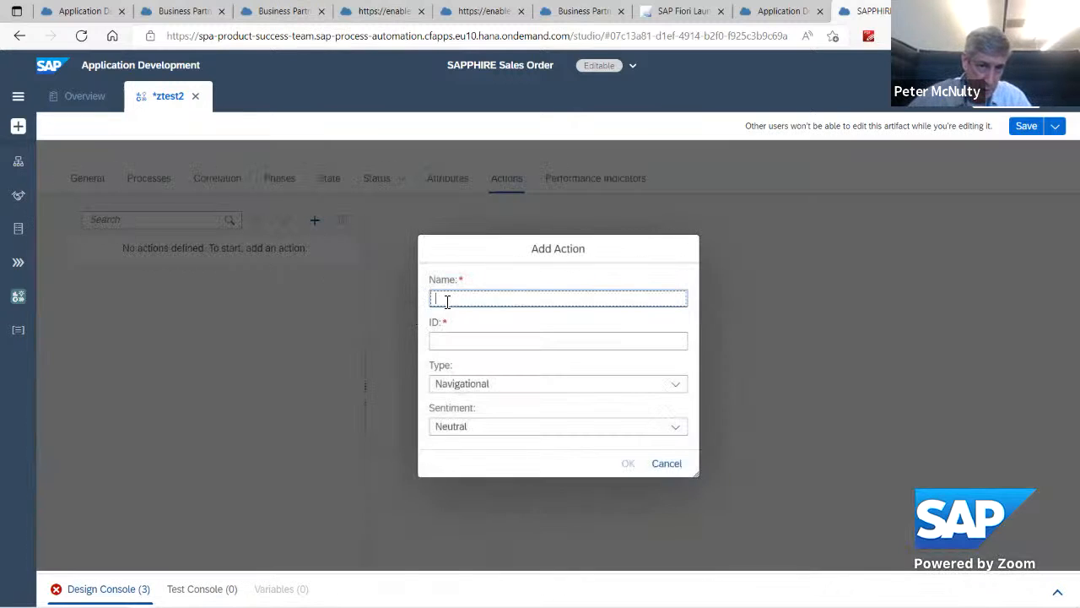
type("A1")
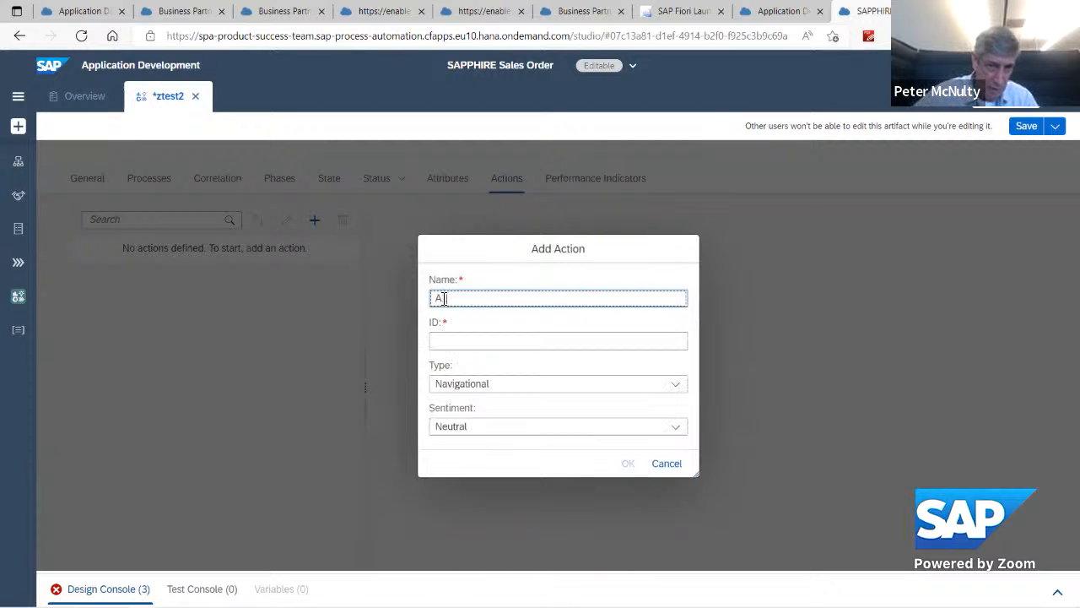
left_click(677, 386)
left_click(561, 412)
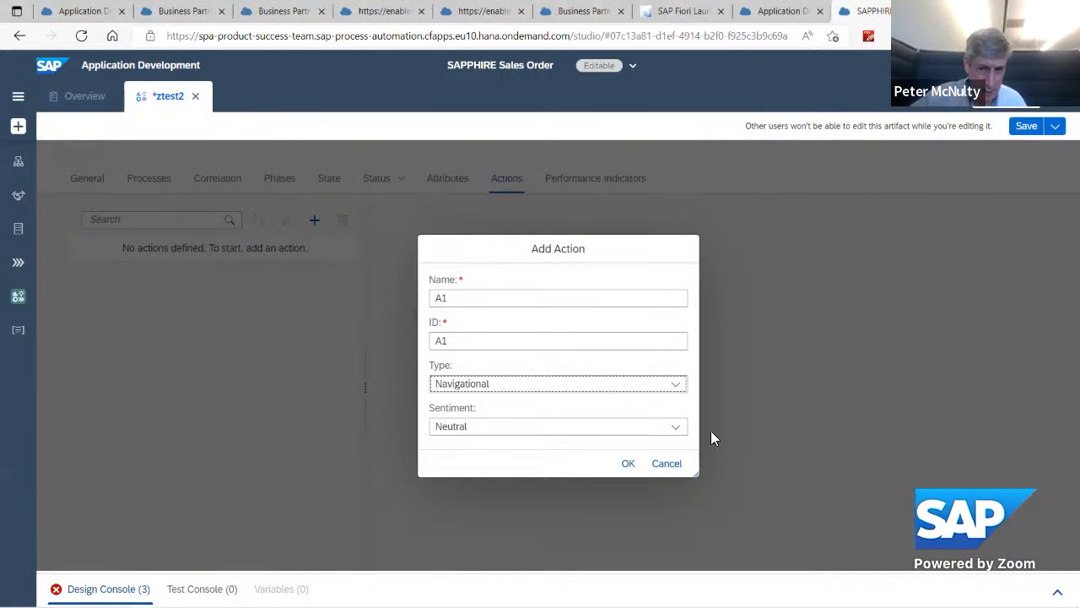
left_click(667, 464)
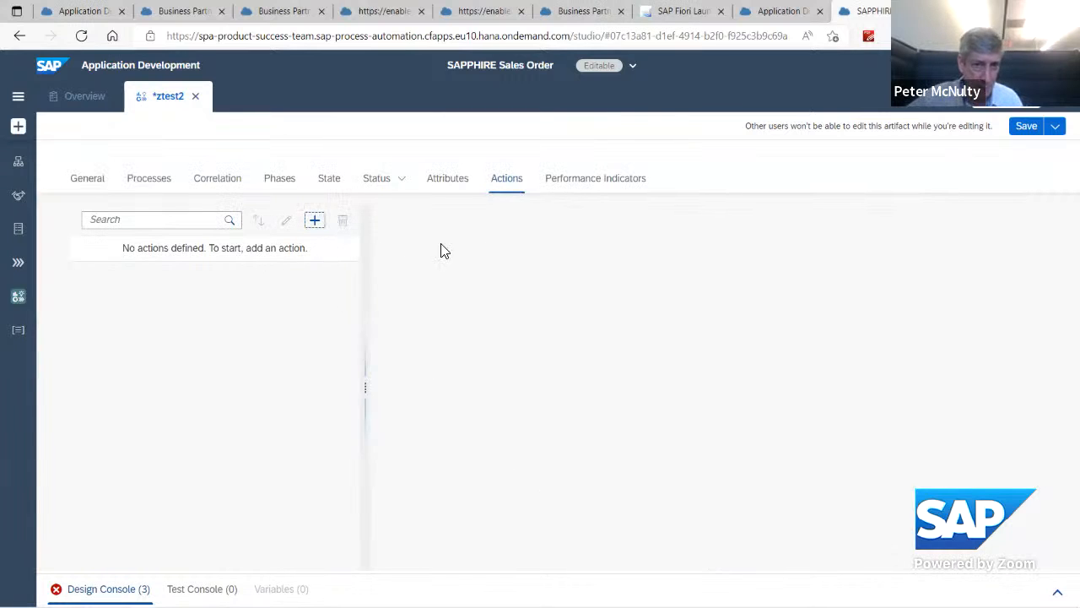
left_click(447, 184)
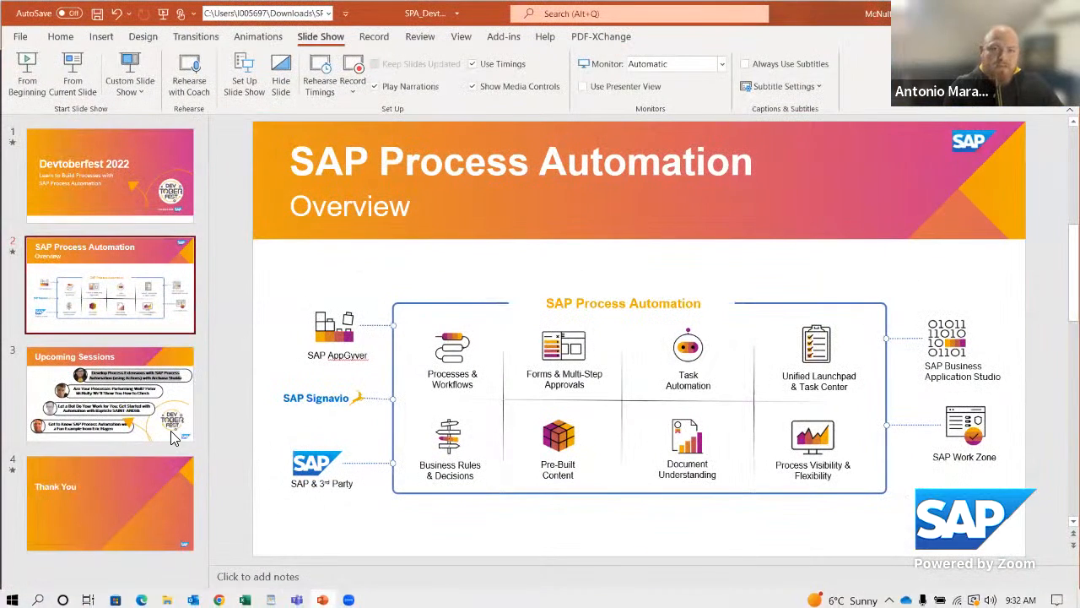
Step: In the PowerPoint presentation, start the slide show from the Upcoming Sessions slide
left_click(164, 403)
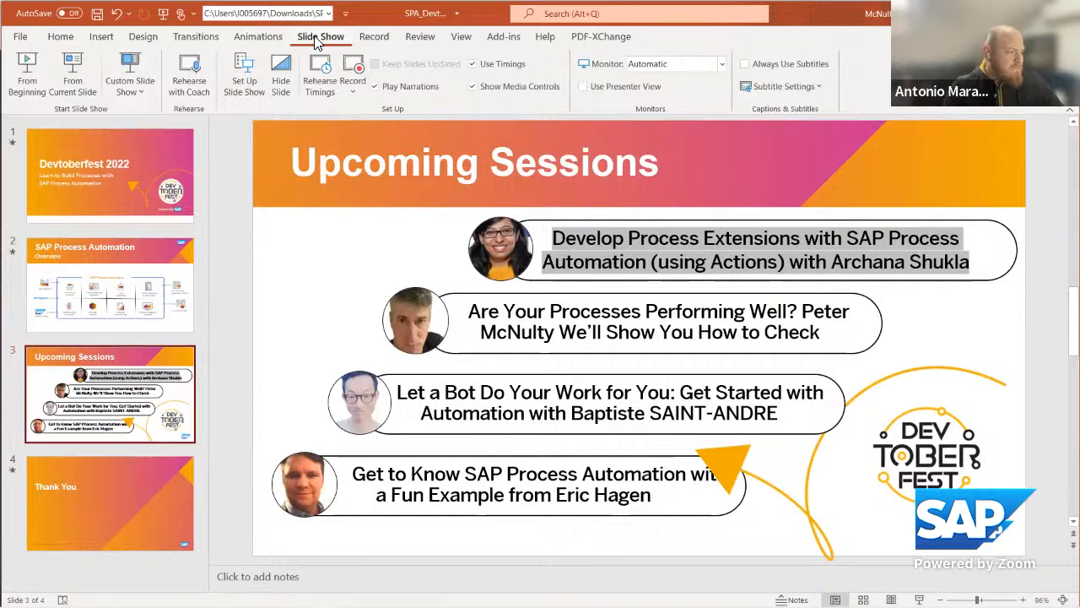
left_click(73, 74)
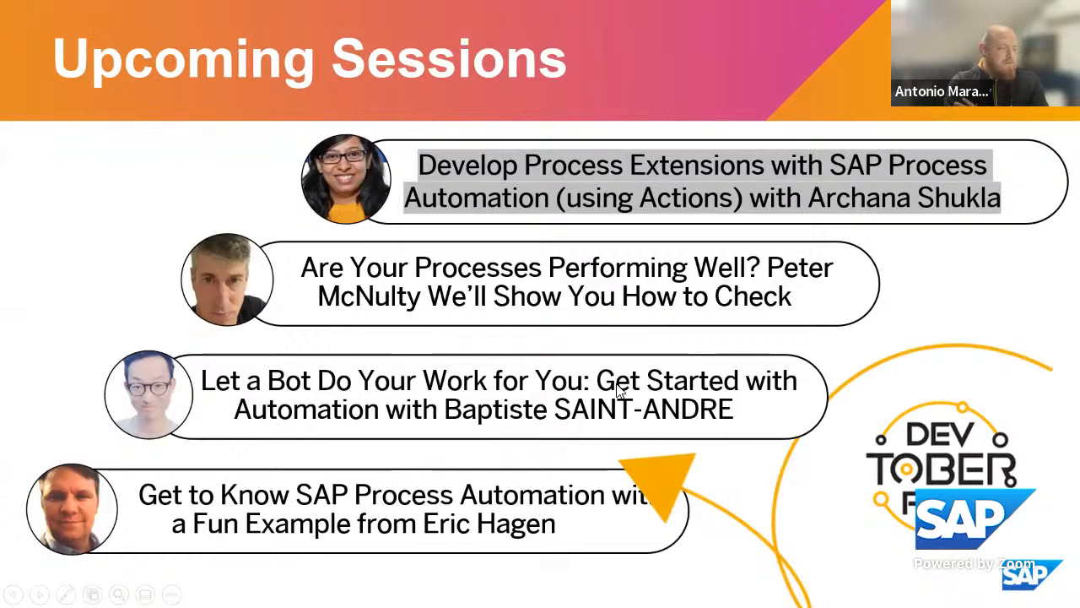